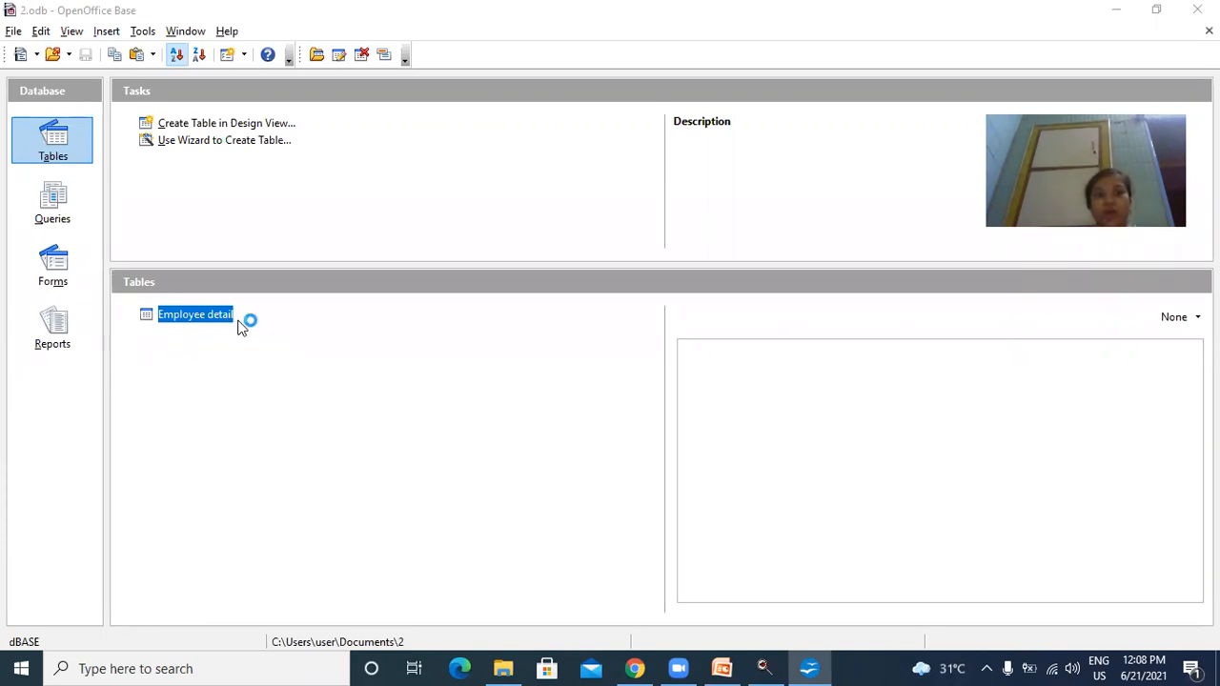
Step: Review the Employee detail table's records, and start a new query in Design View with the Employee detail table added
double_click(190, 311)
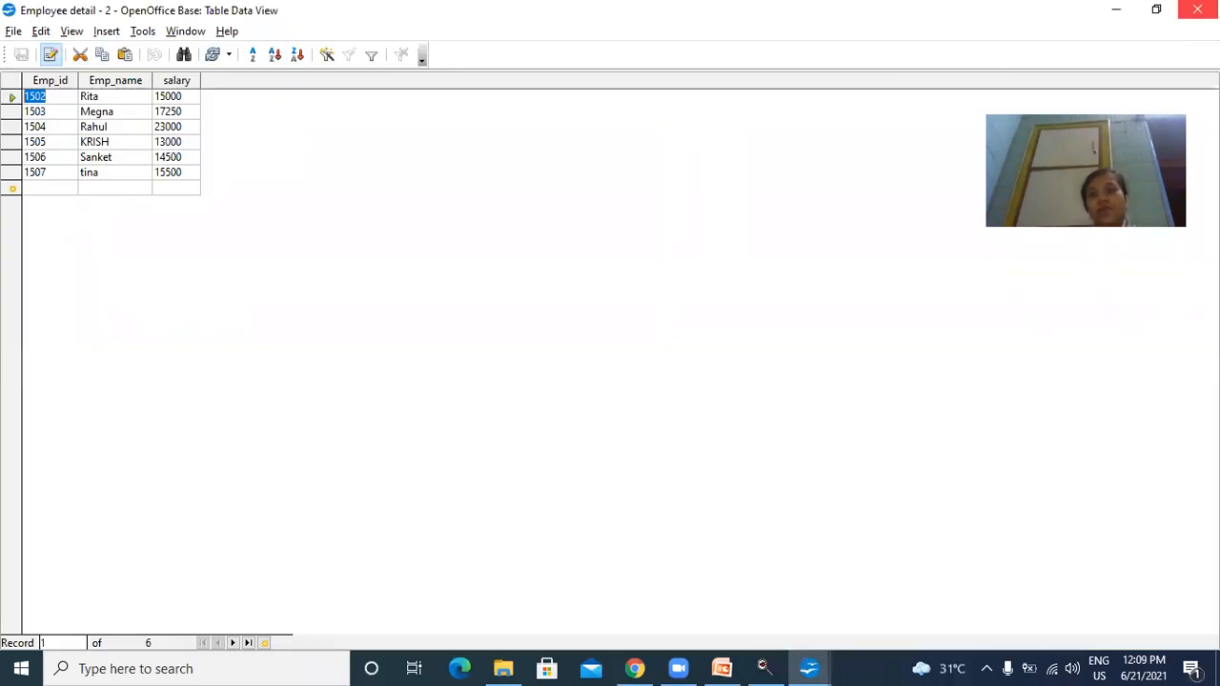
left_click(1197, 9)
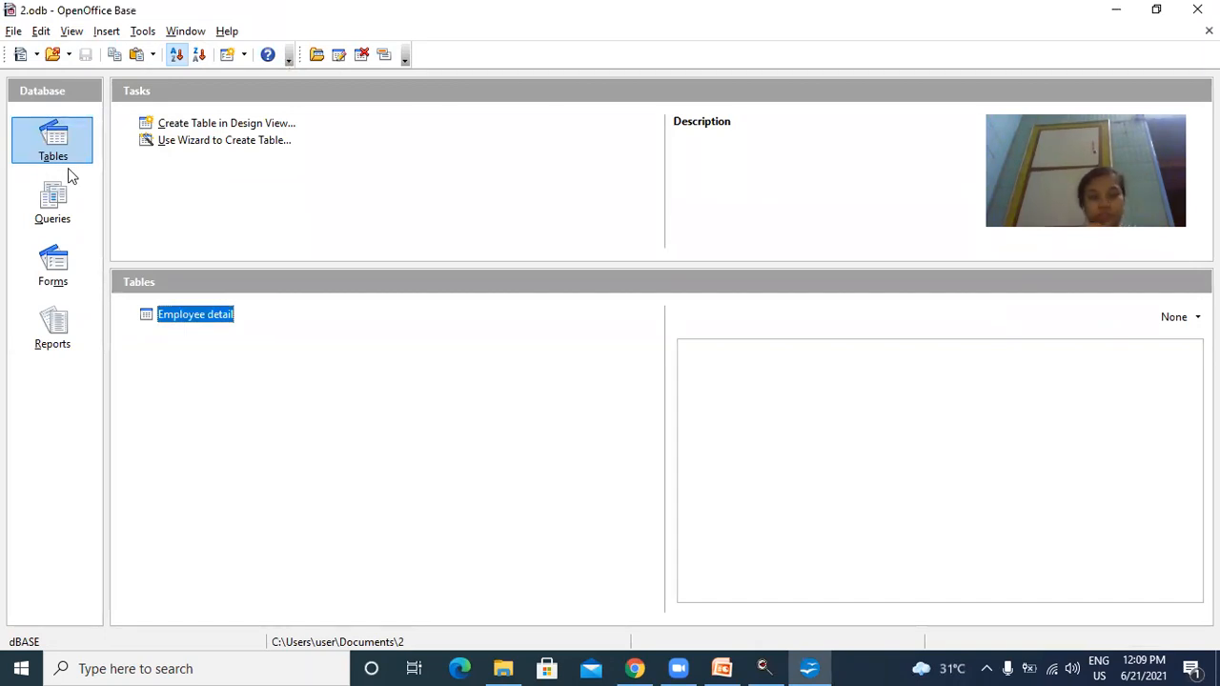
left_click(50, 218)
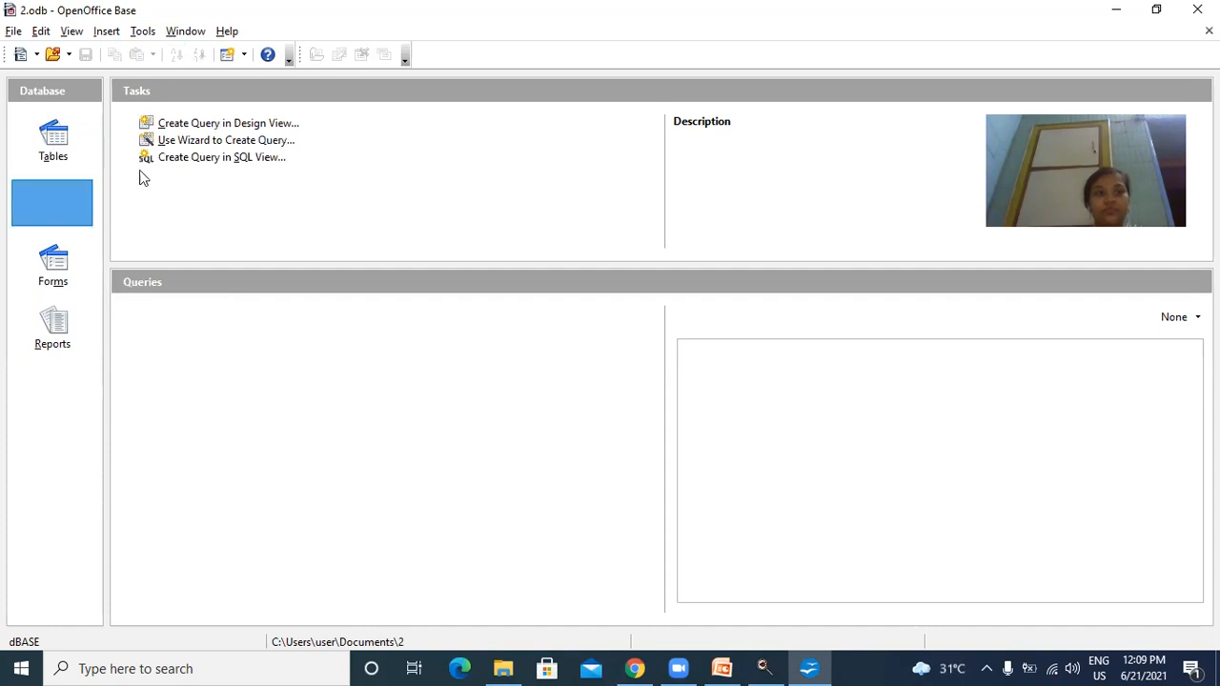
left_click(234, 132)
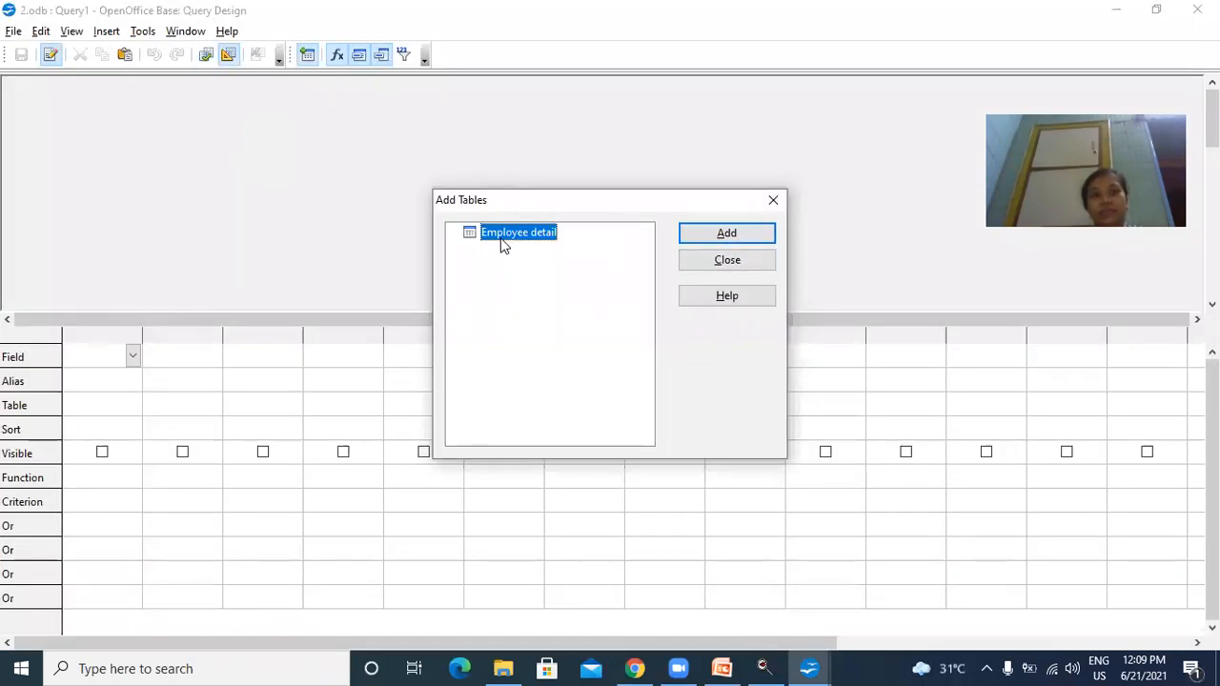
left_click(727, 234)
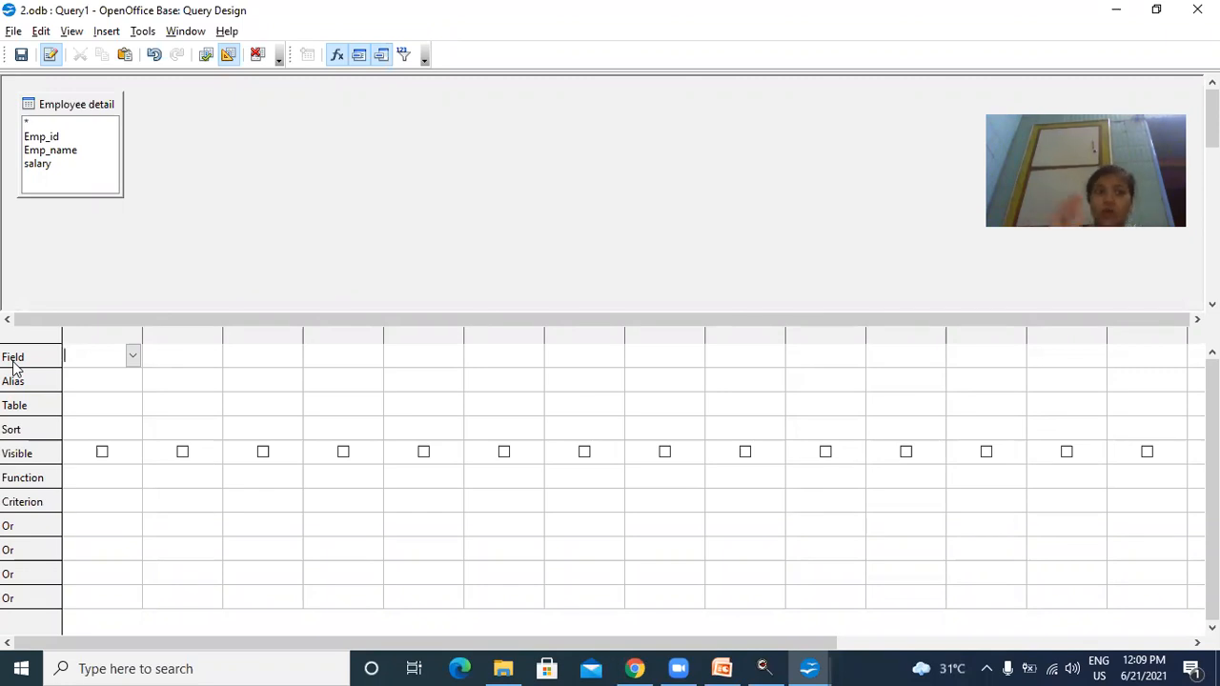
Step: Add the Emp_id field as the query's first column and give it the alias Emp_ID
left_click(133, 357)
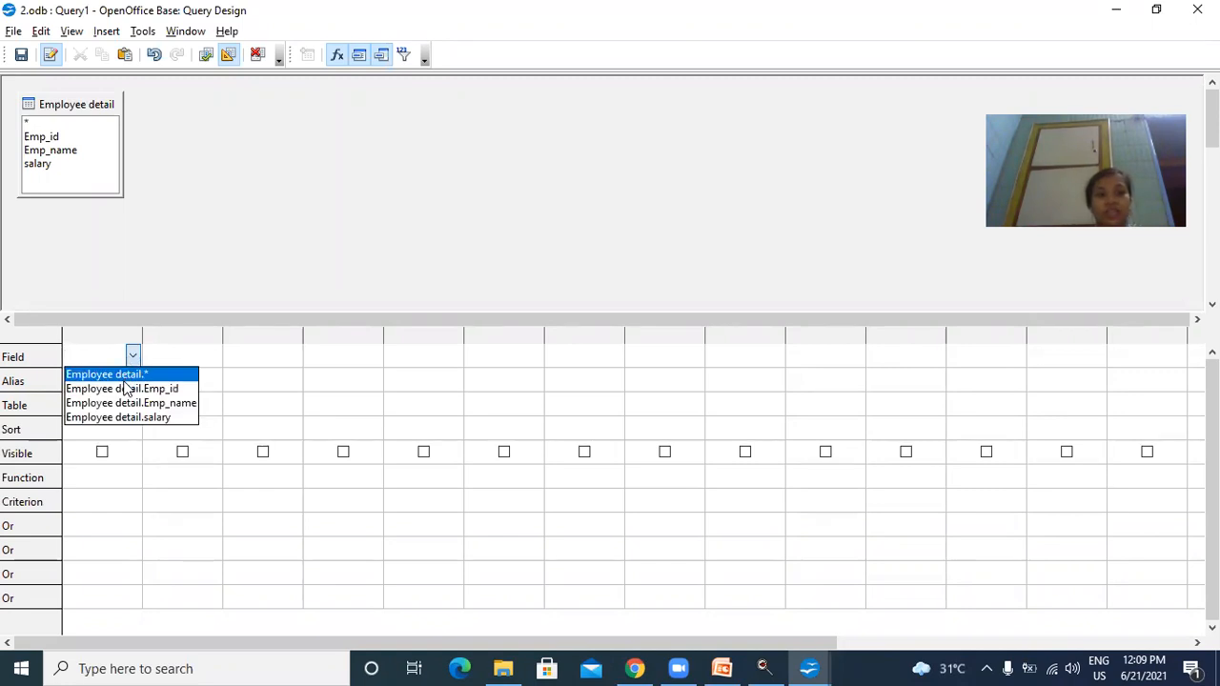
left_click(122, 389)
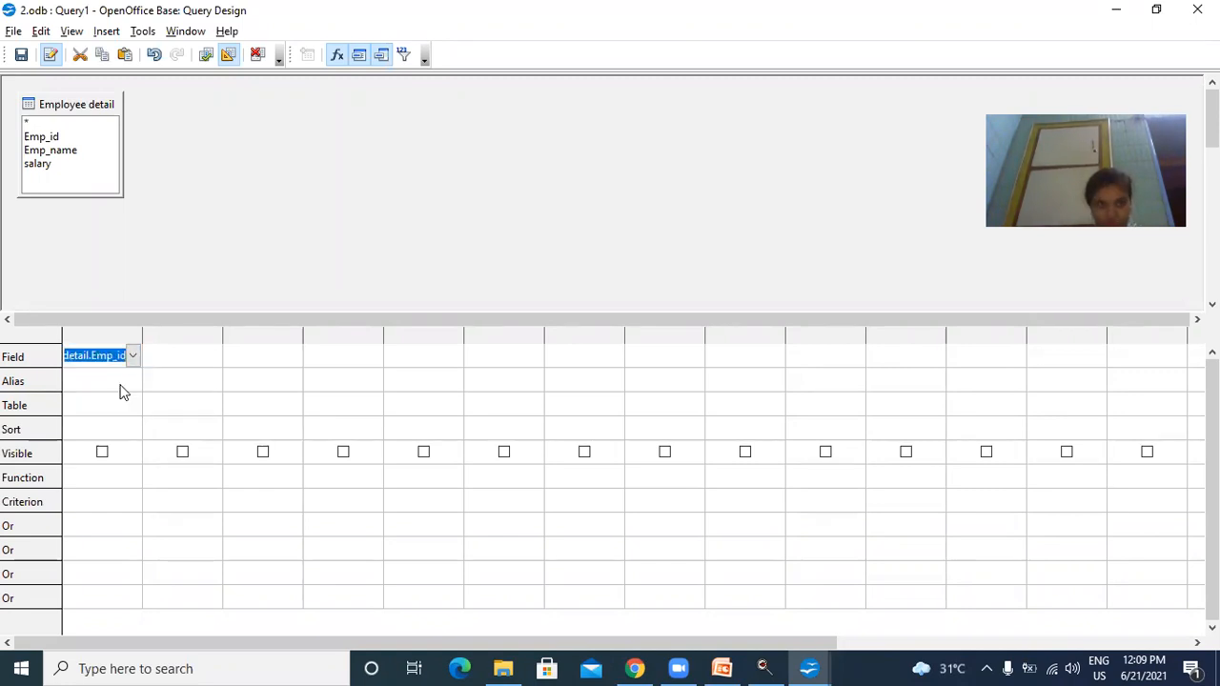
left_click(114, 379)
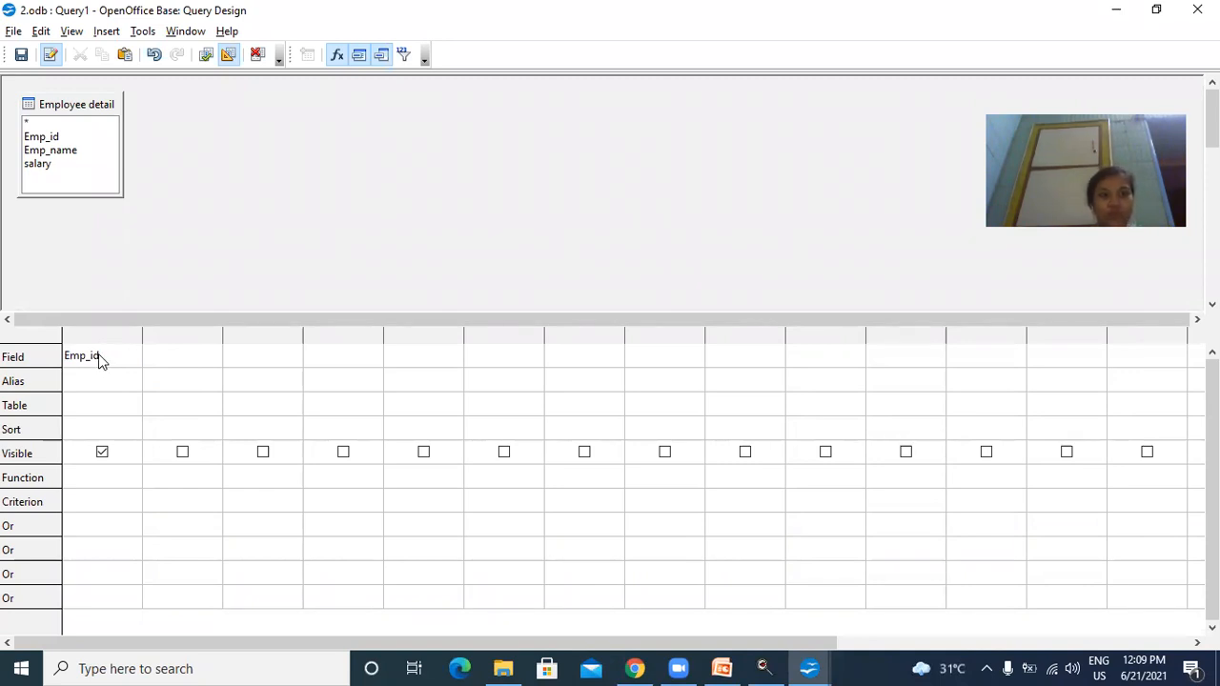
left_click(96, 363)
left_click(84, 380)
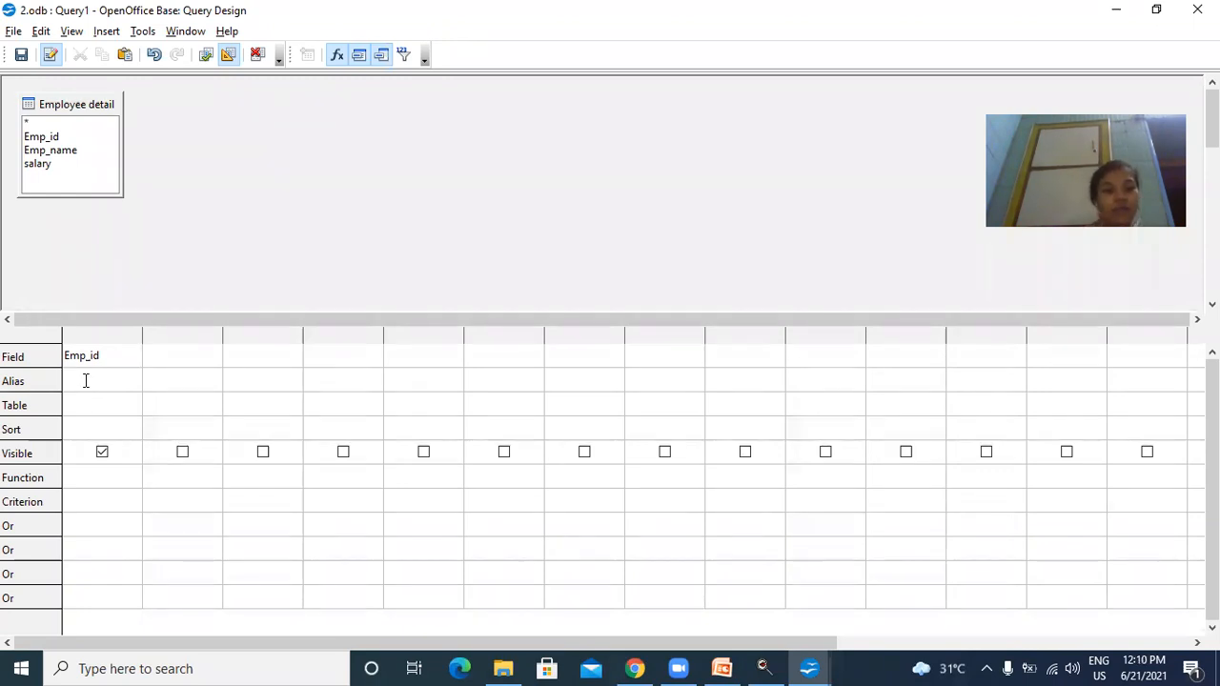
type("Emp")
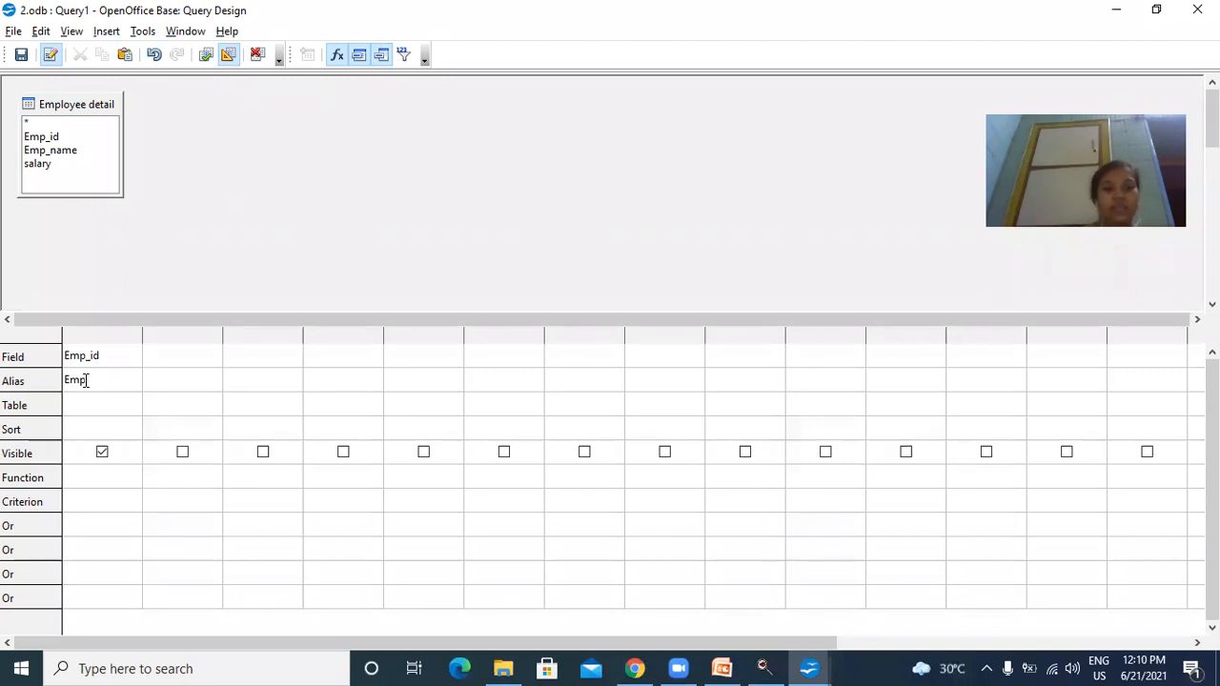
type("_ID")
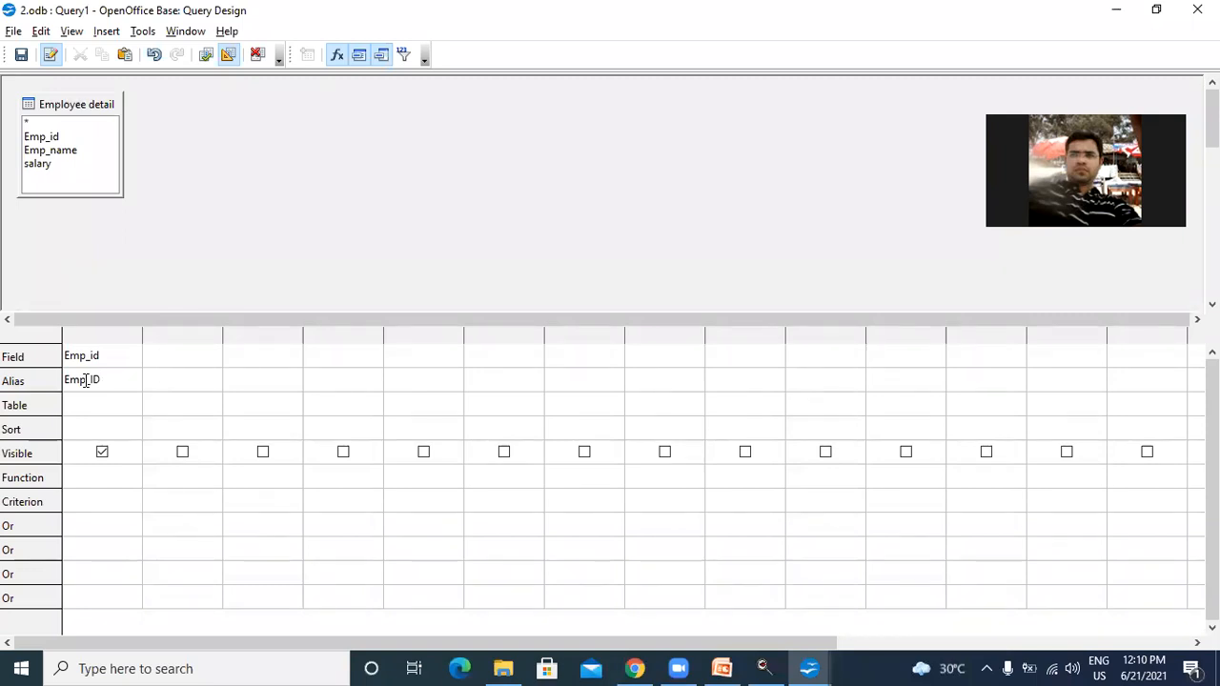
key("Return")
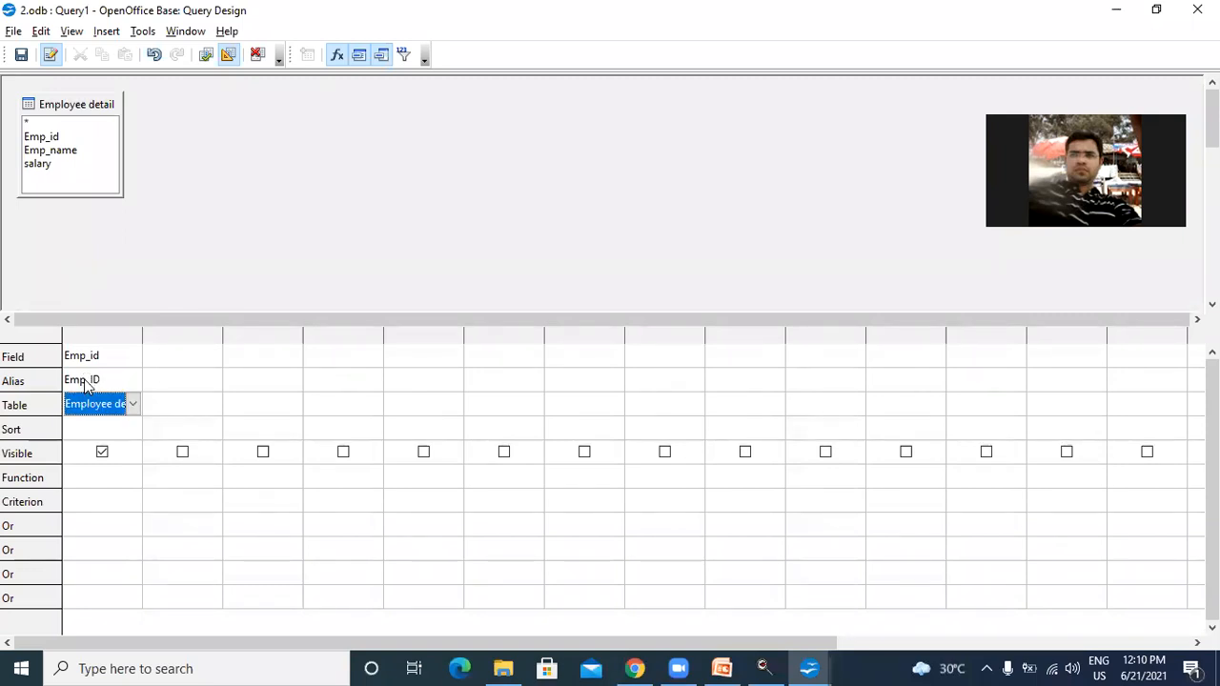
Step: Choose Employee detail as the Emp_id column's table, leaving it unsorted and with no function
left_click(131, 404)
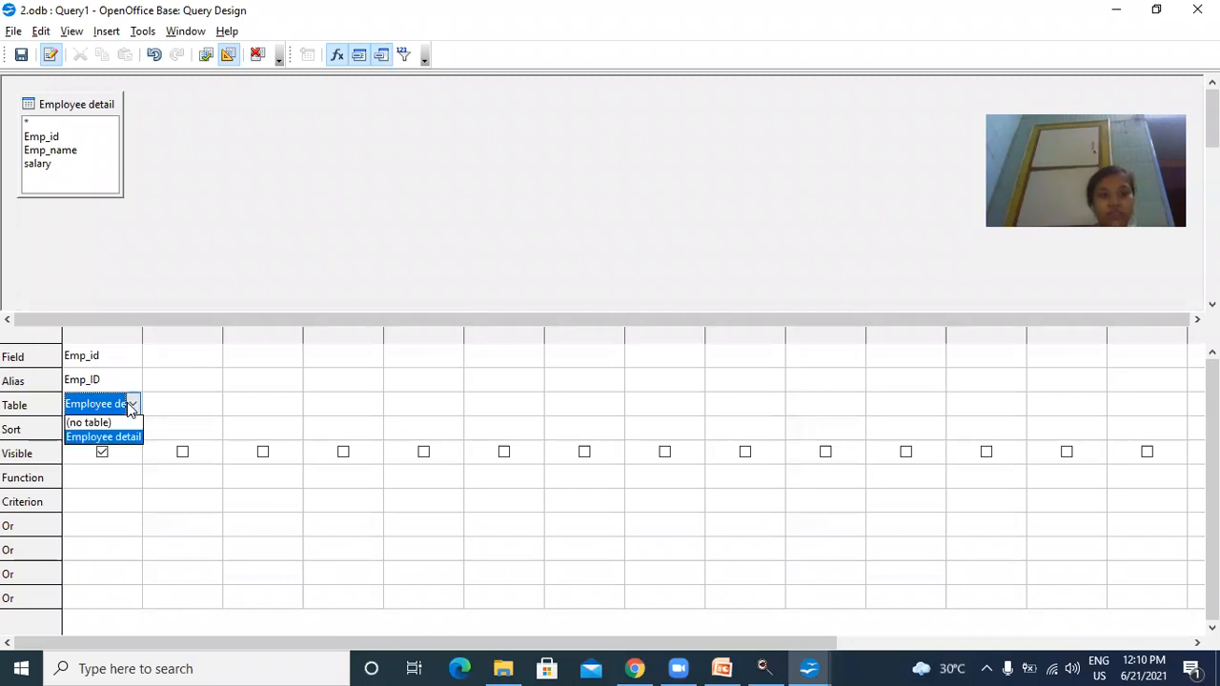
left_click(93, 437)
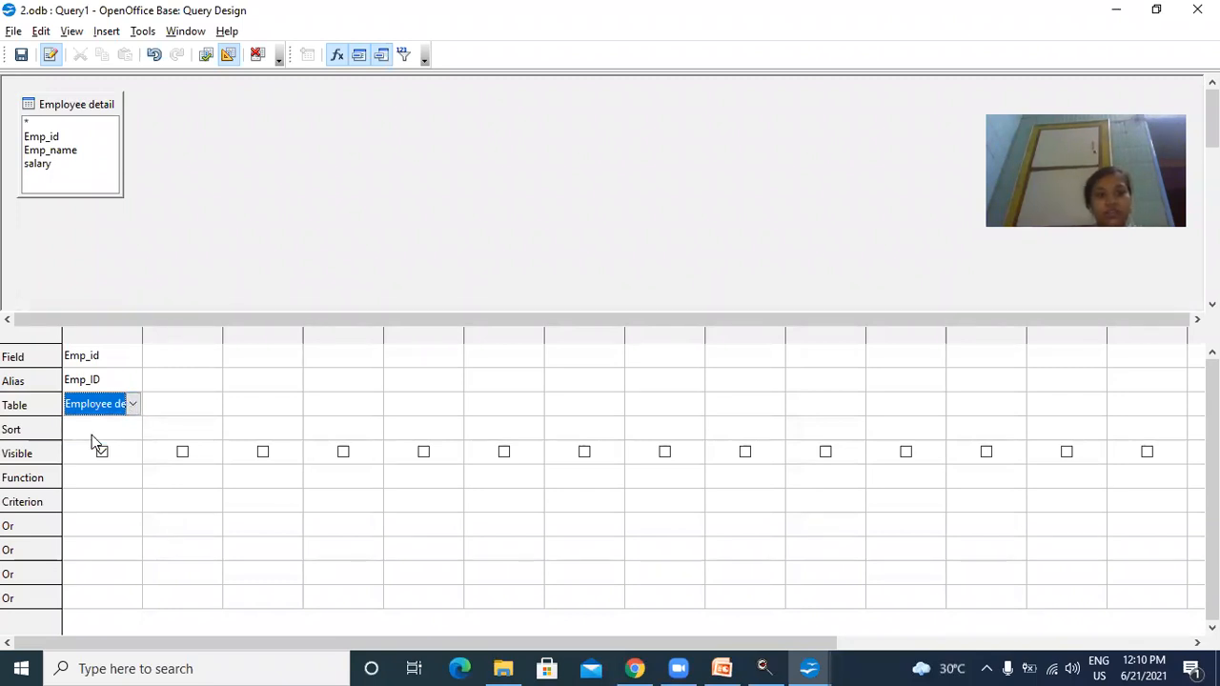
left_click(108, 428)
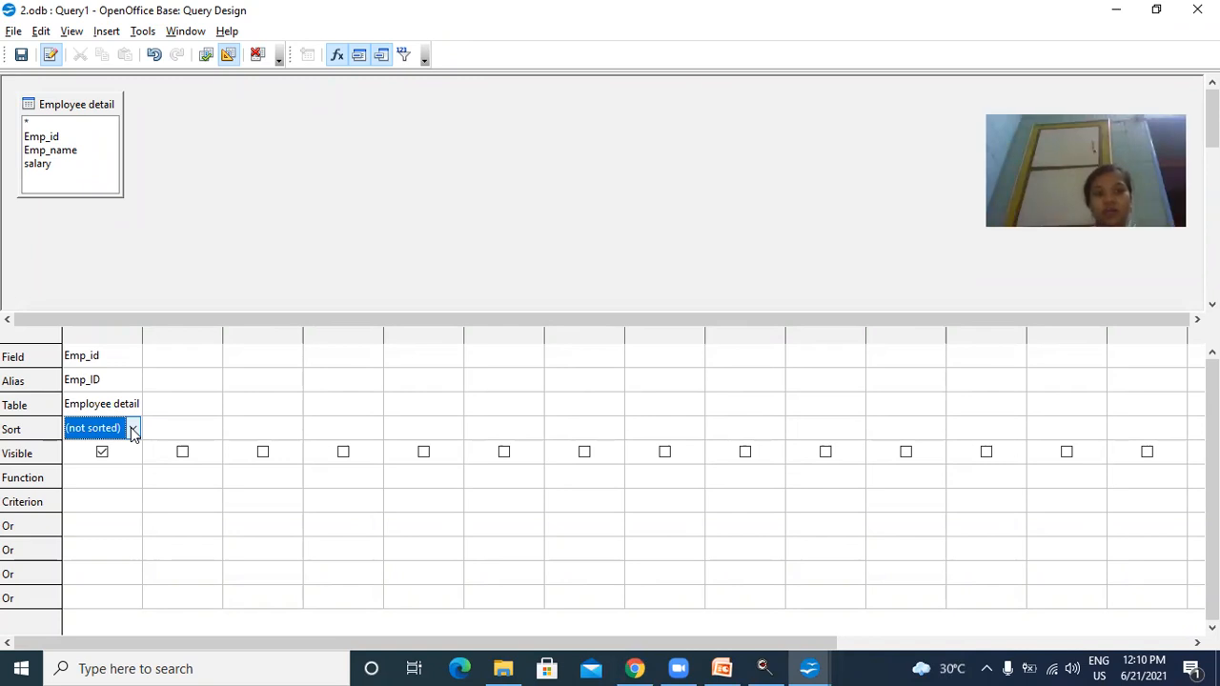
left_click(103, 476)
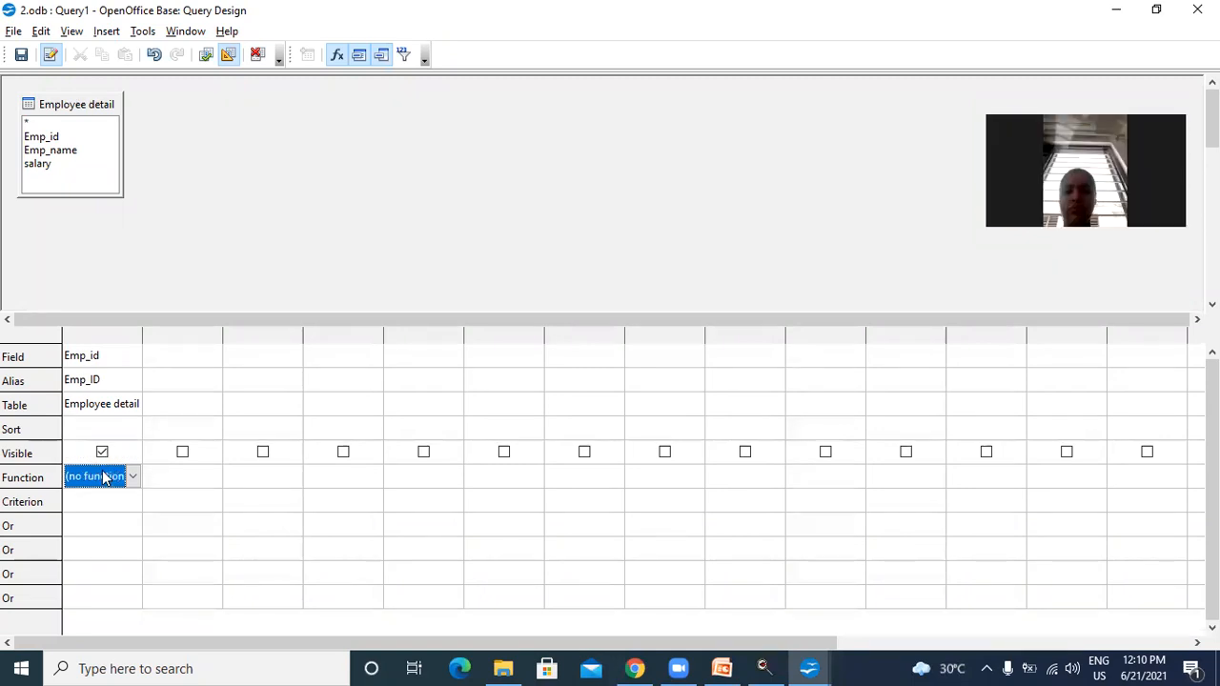
left_click(132, 476)
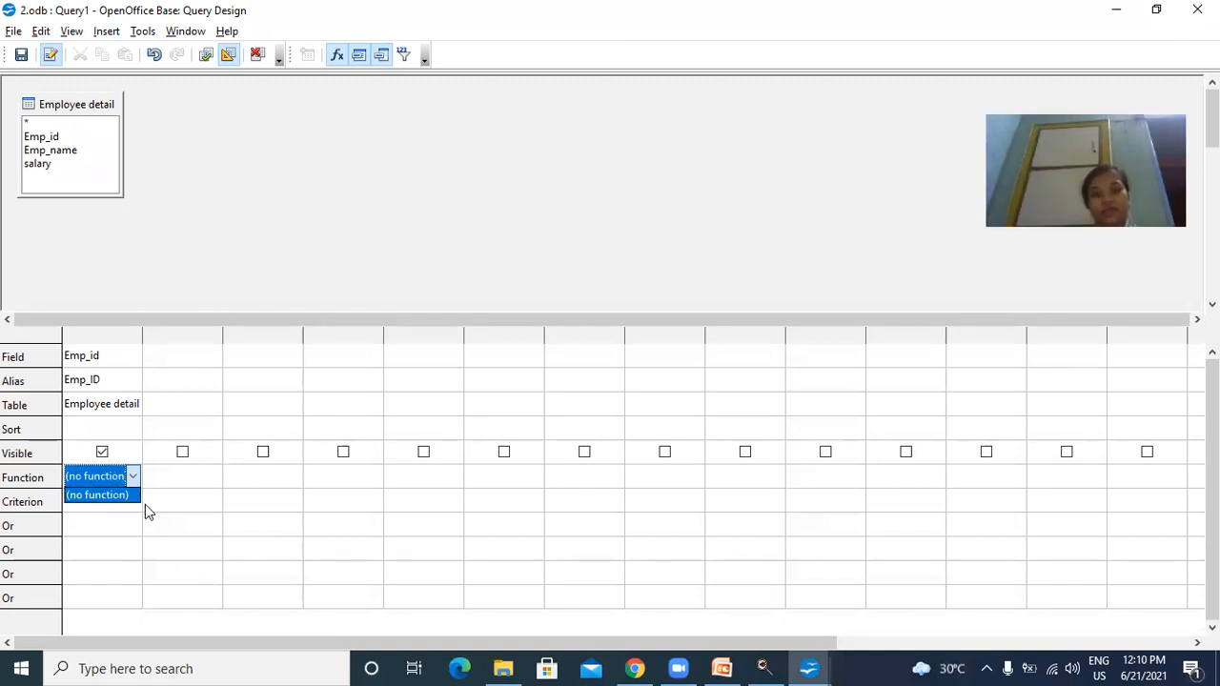
left_click(145, 505)
left_click(94, 495)
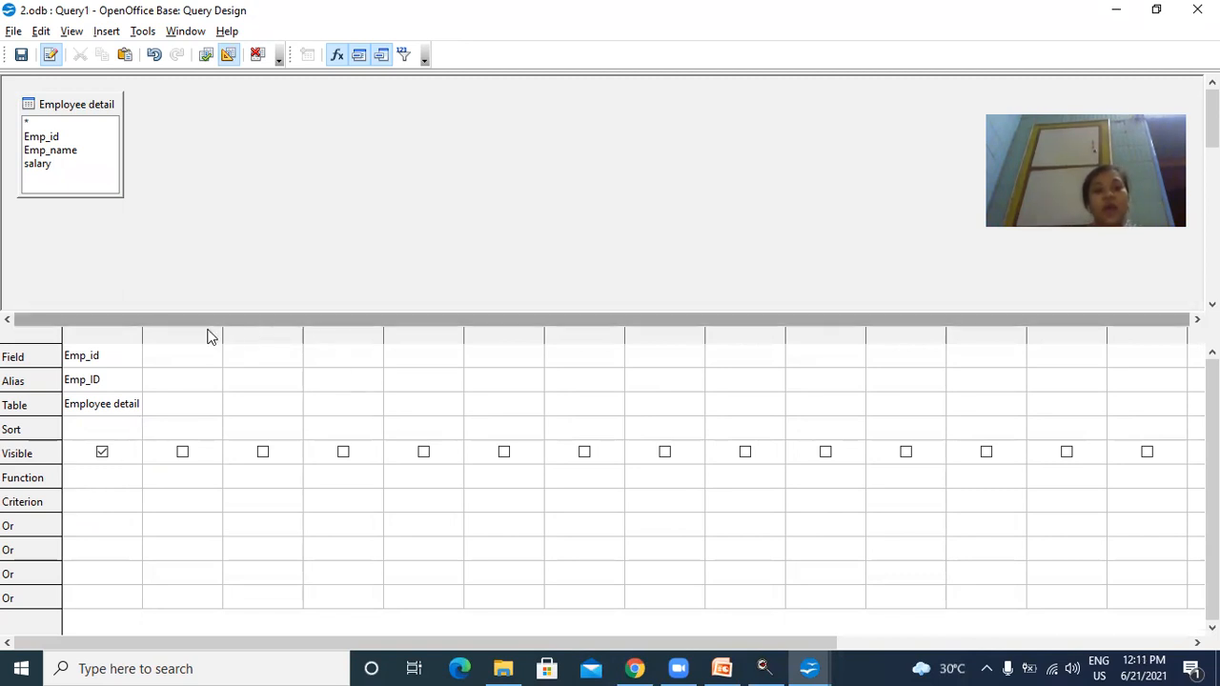
Step: Add the Emp_name field from Employee detail as the second column with the alias Name, leaving its function and criterion empty
left_click(171, 361)
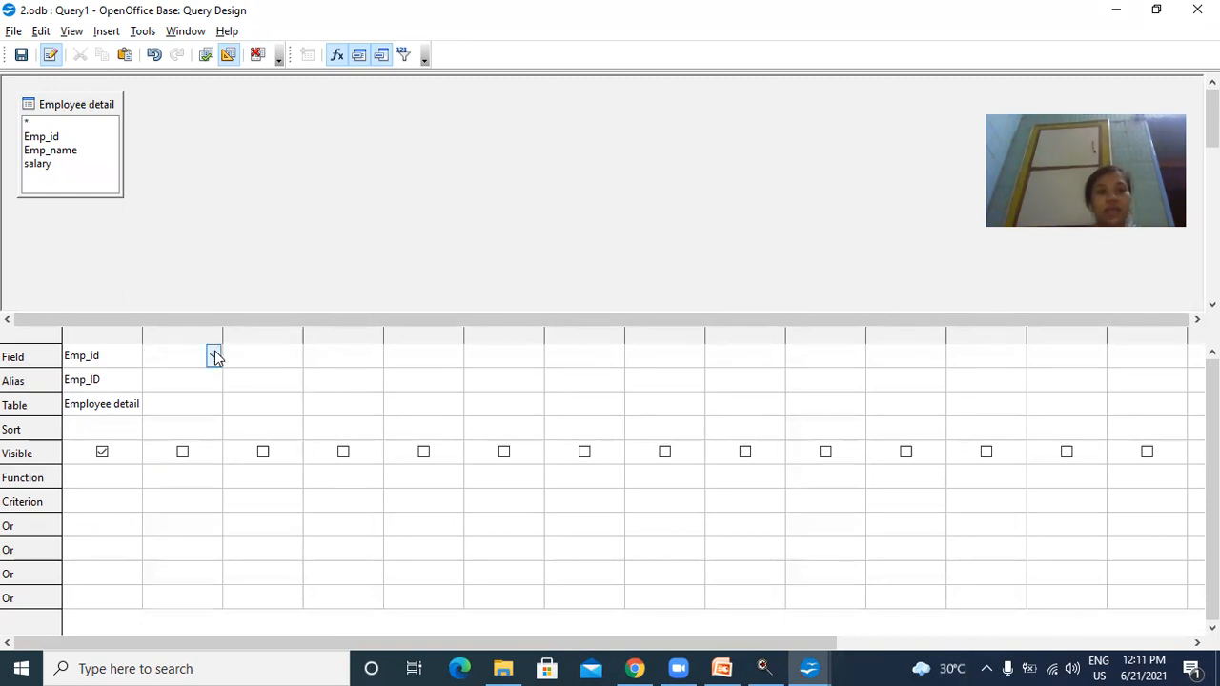
left_click(214, 354)
left_click(204, 403)
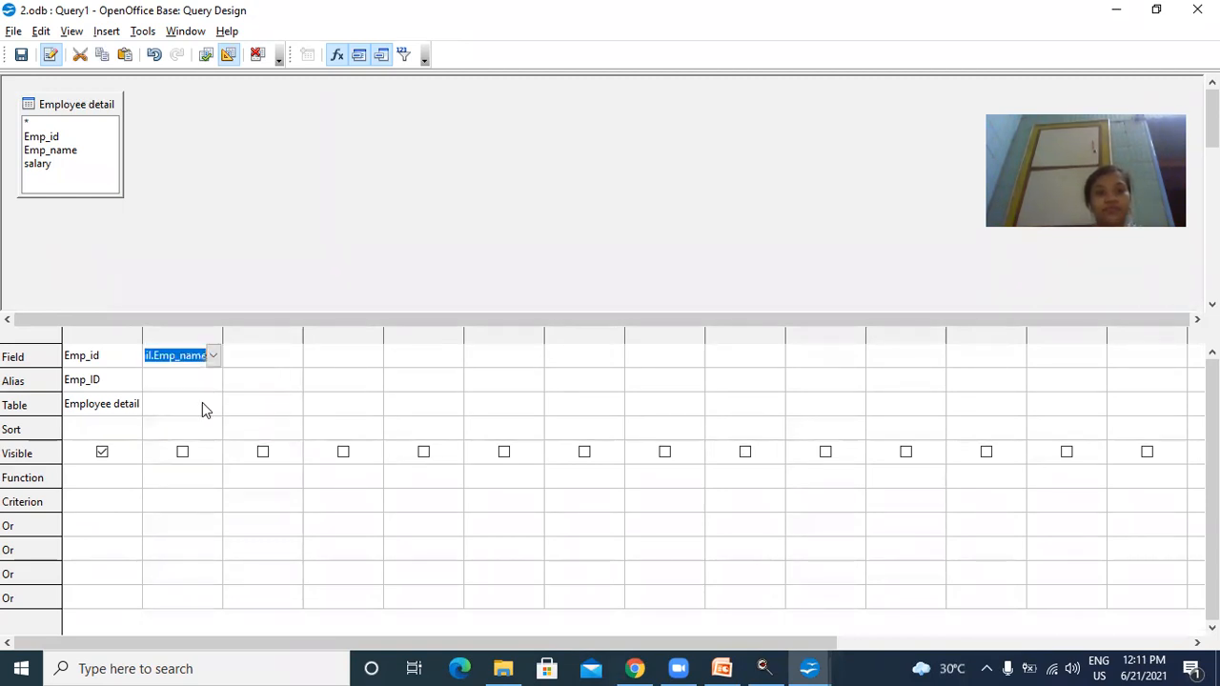
left_click(178, 385)
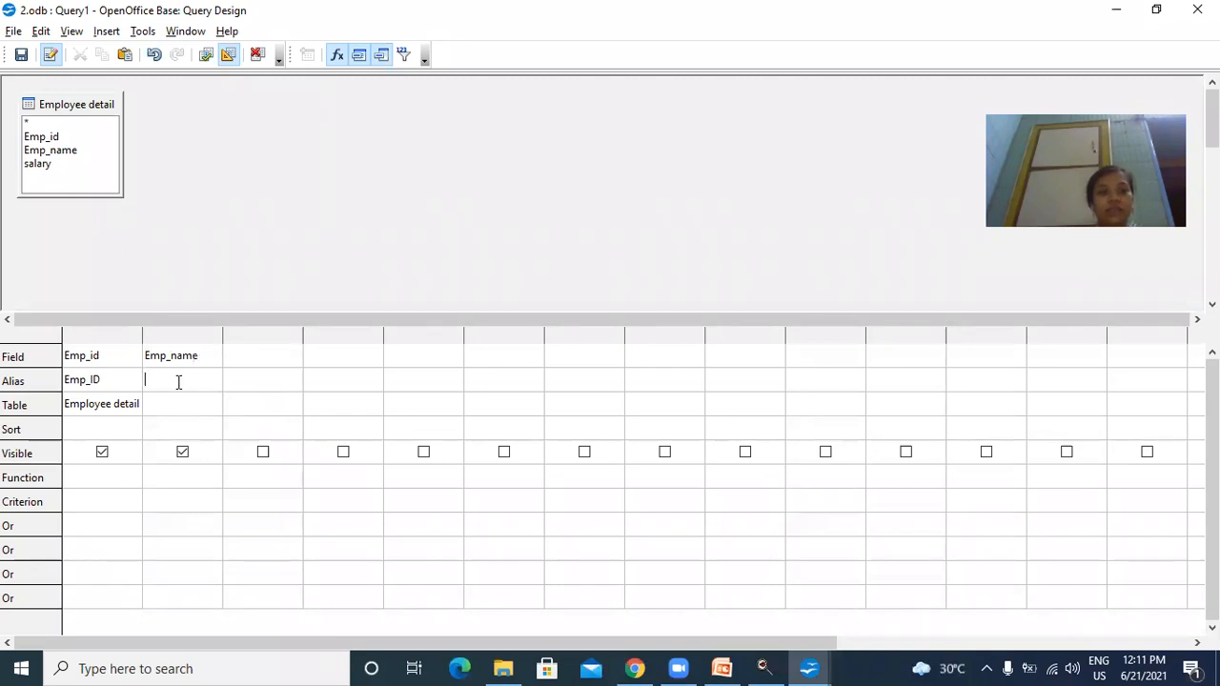
type("Name")
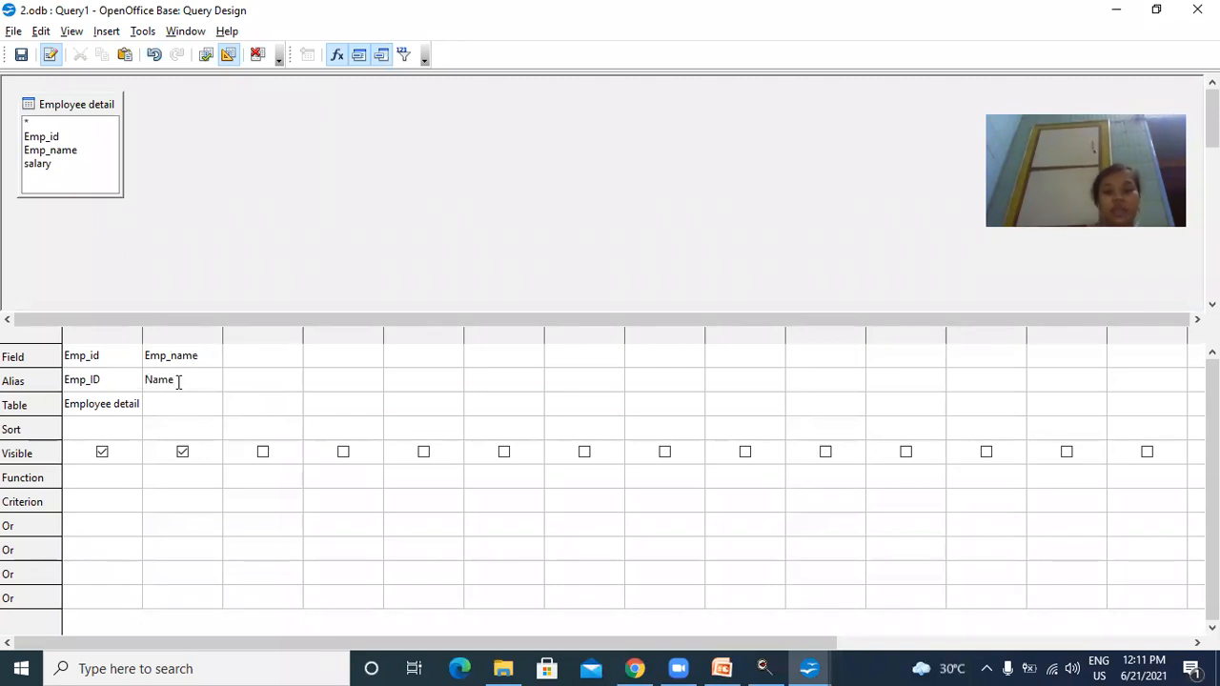
key("Return")
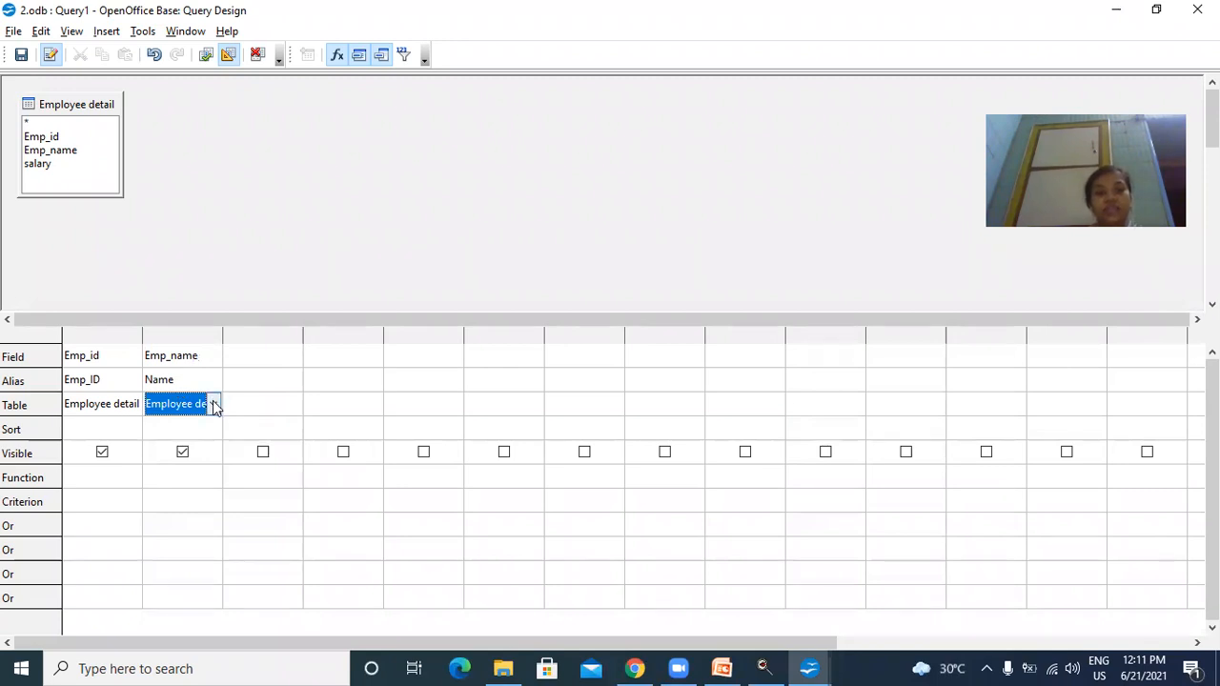
left_click(177, 486)
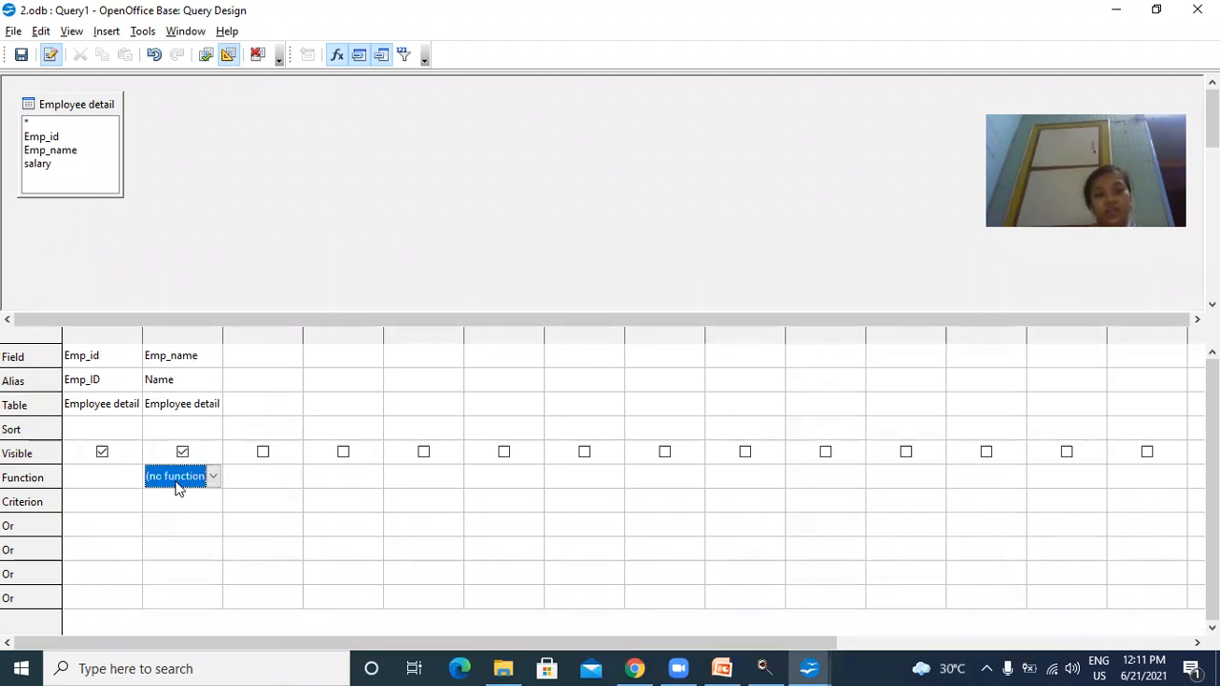
left_click(174, 500)
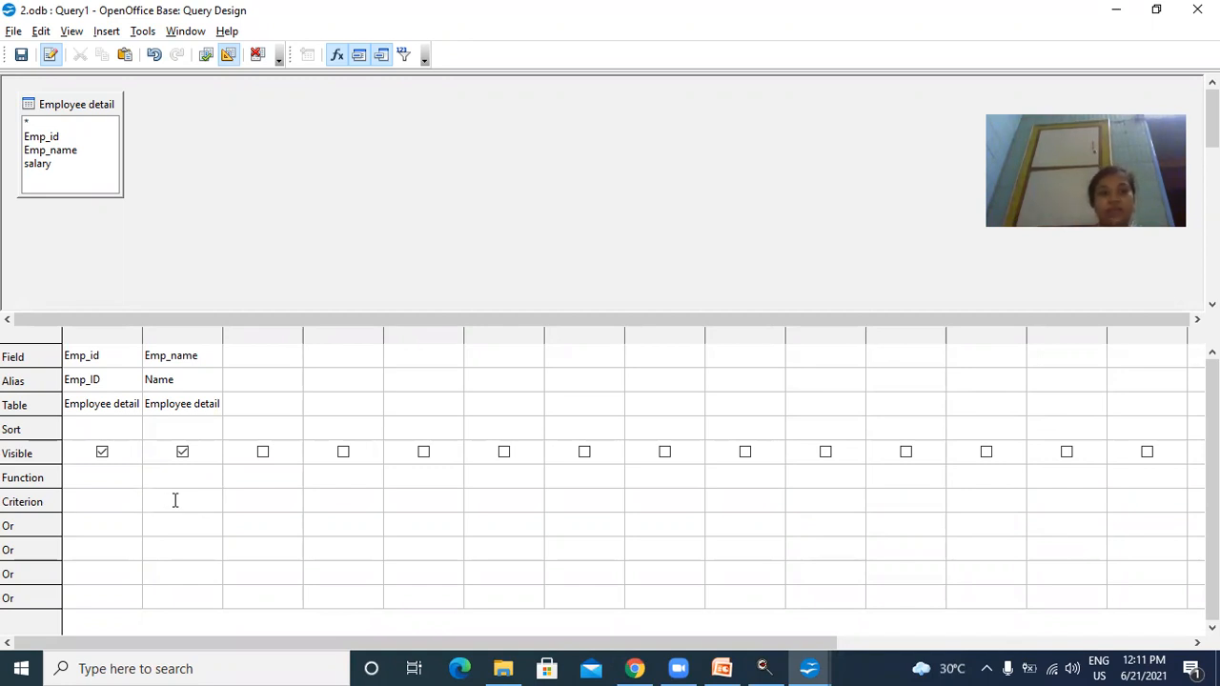
left_click(174, 500)
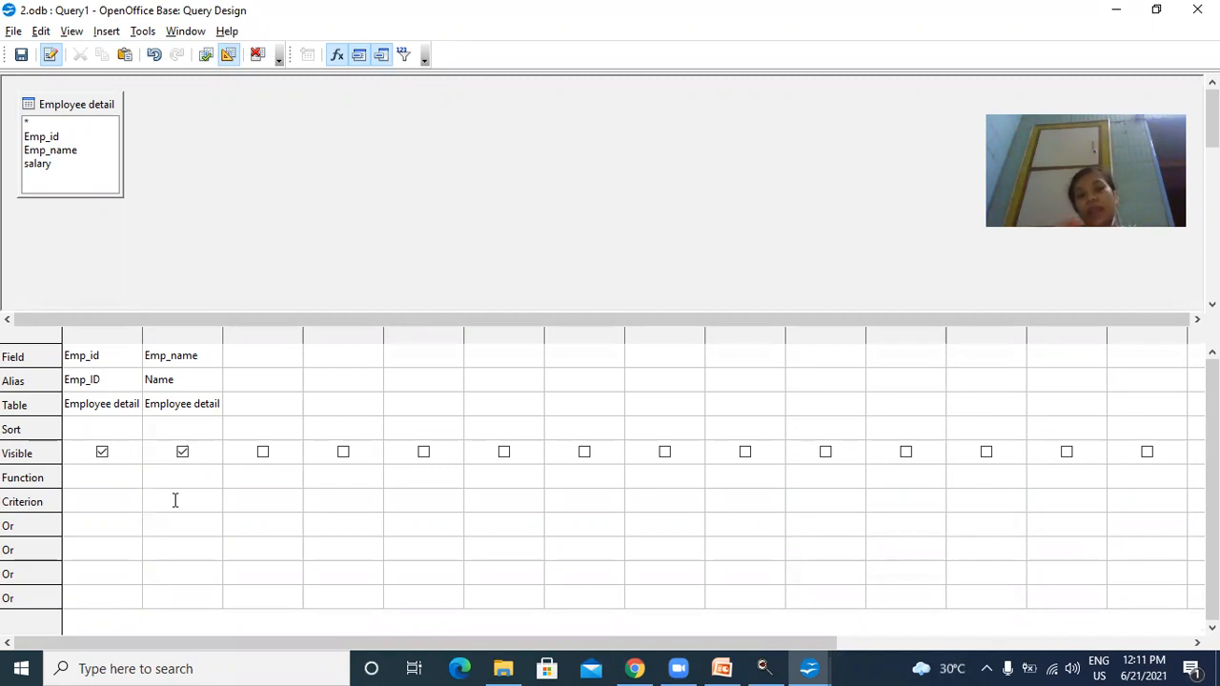
Step: Add the salary field of Employee detail as the query's third column
left_click(264, 351)
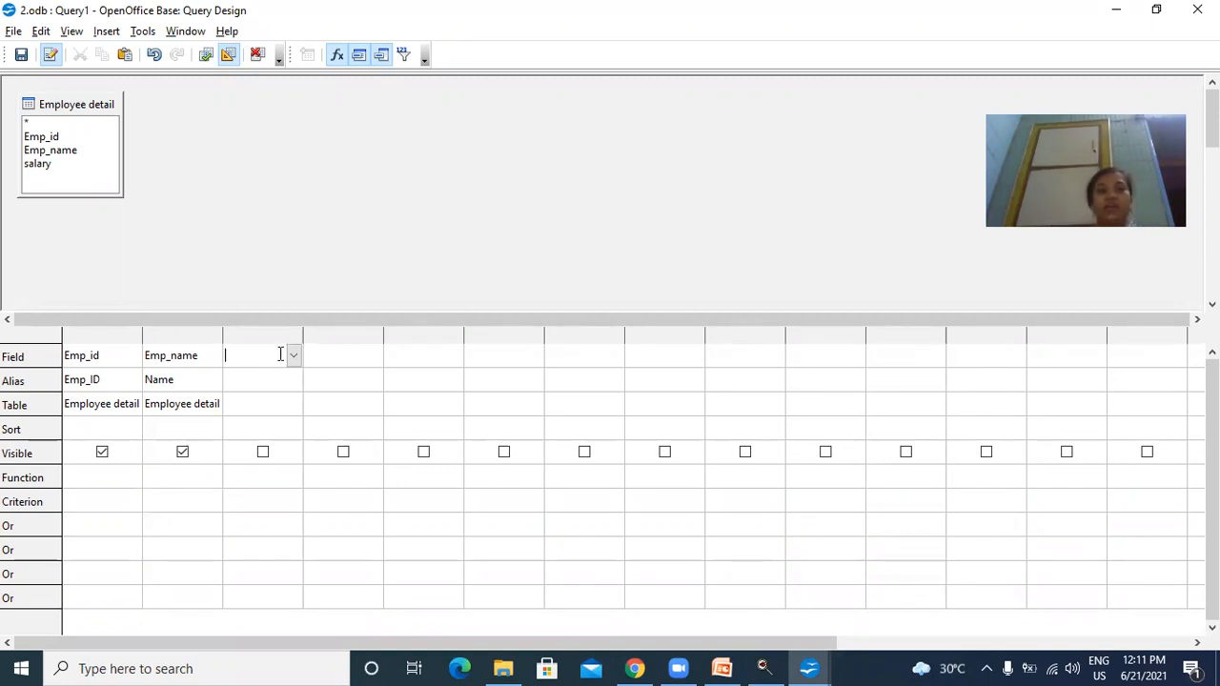
left_click(293, 356)
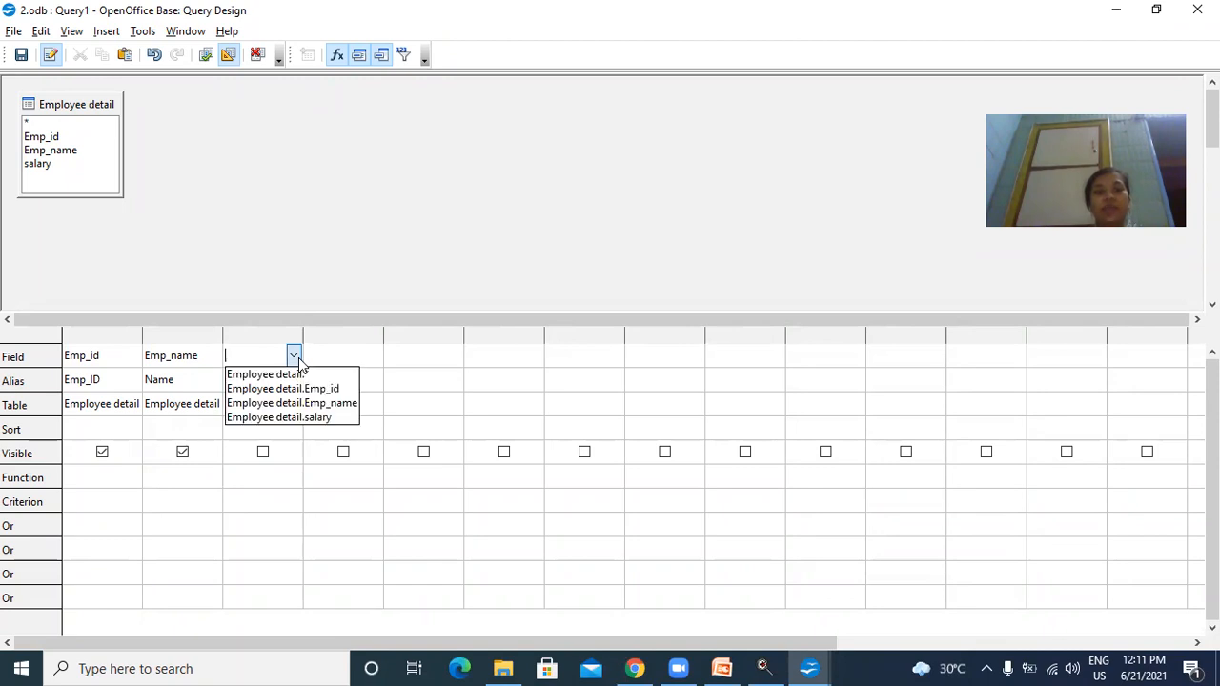
left_click(286, 416)
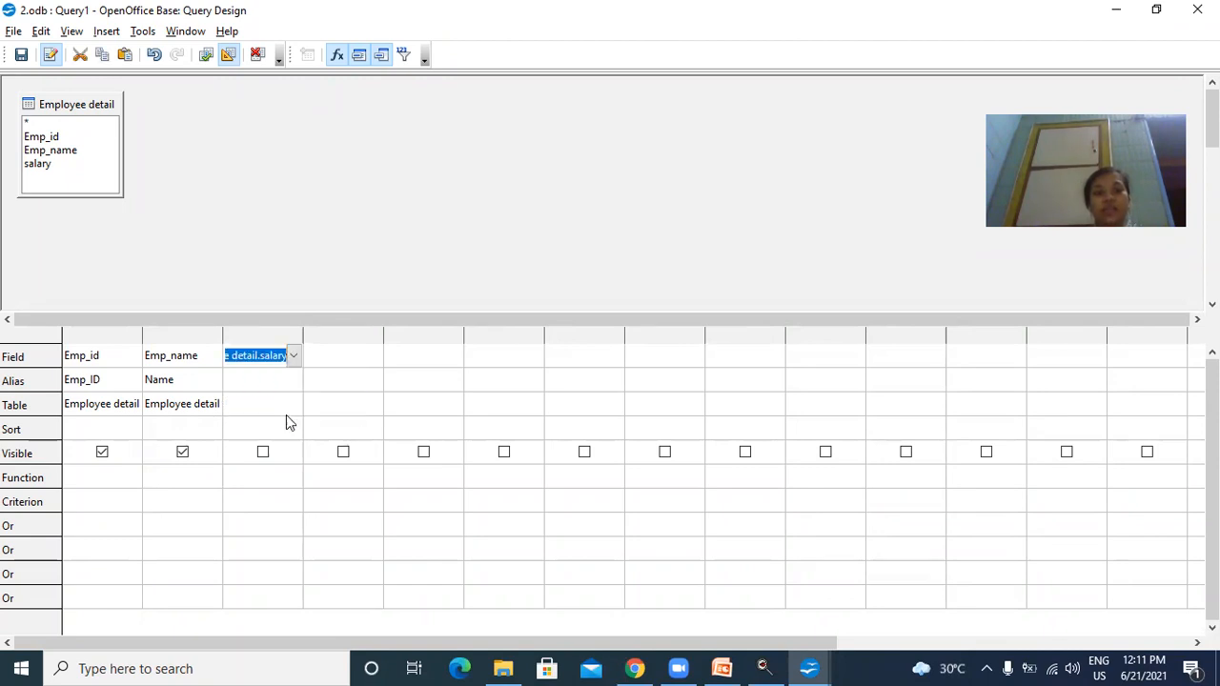
Step: Reopen the Employee detail table to examine the salary values, and return to the query design
left_click(1116, 9)
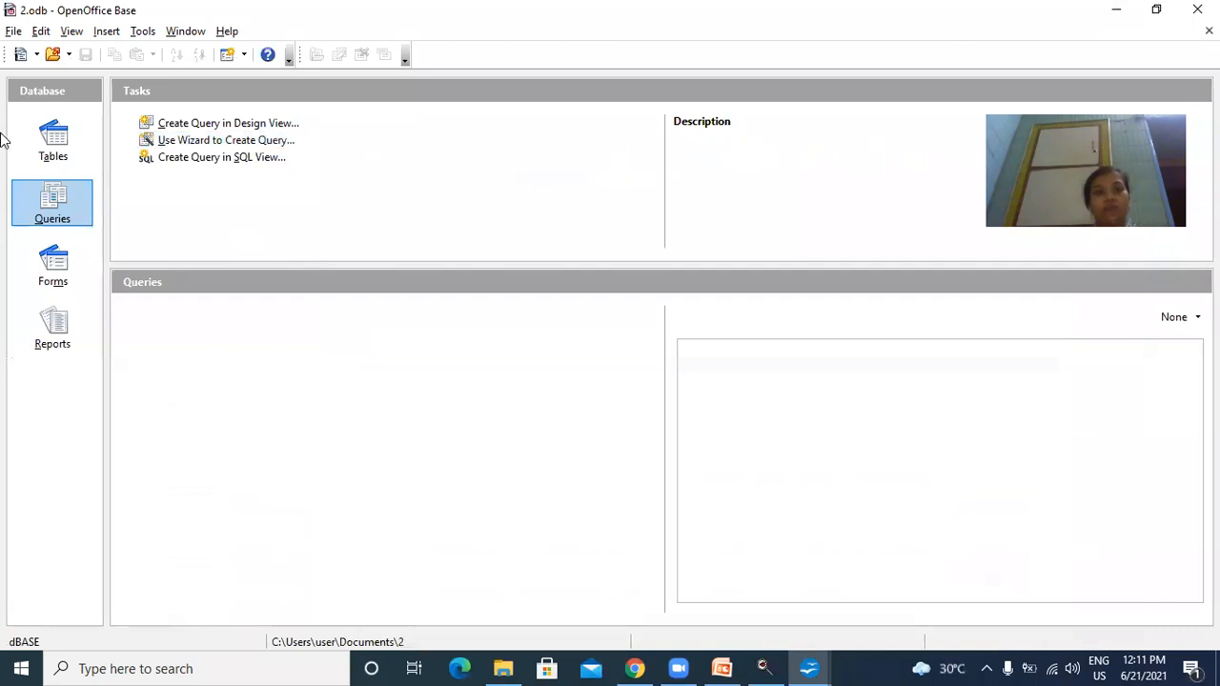
left_click(52, 141)
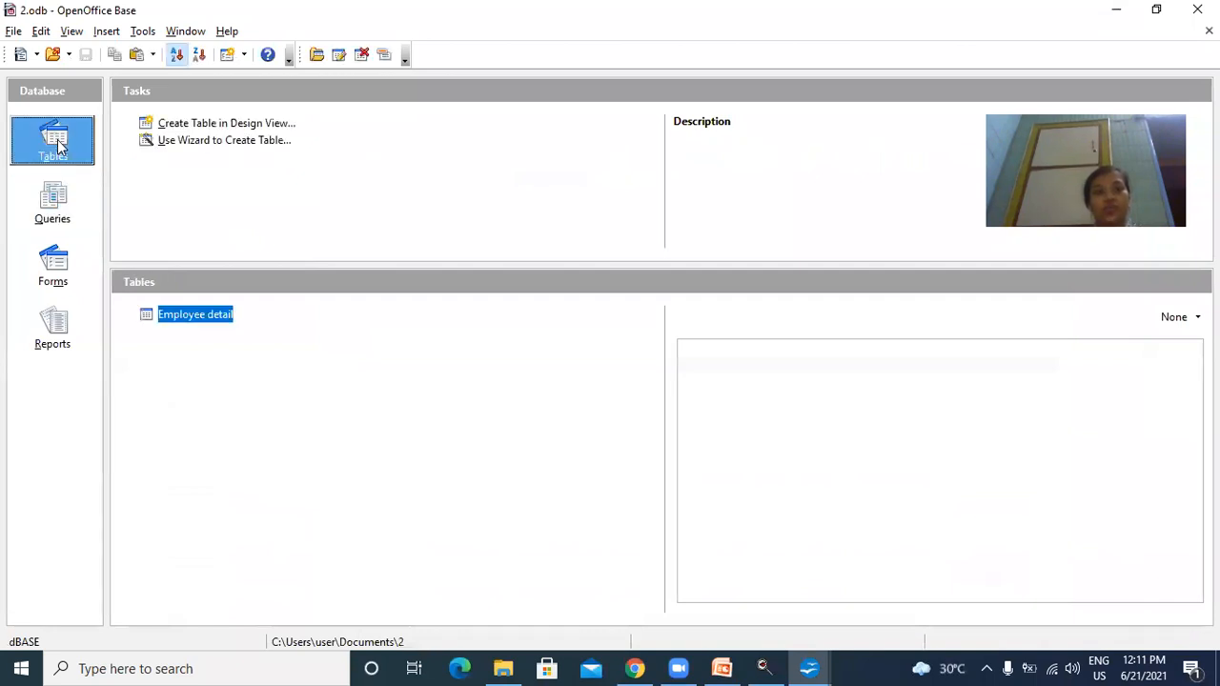
double_click(173, 313)
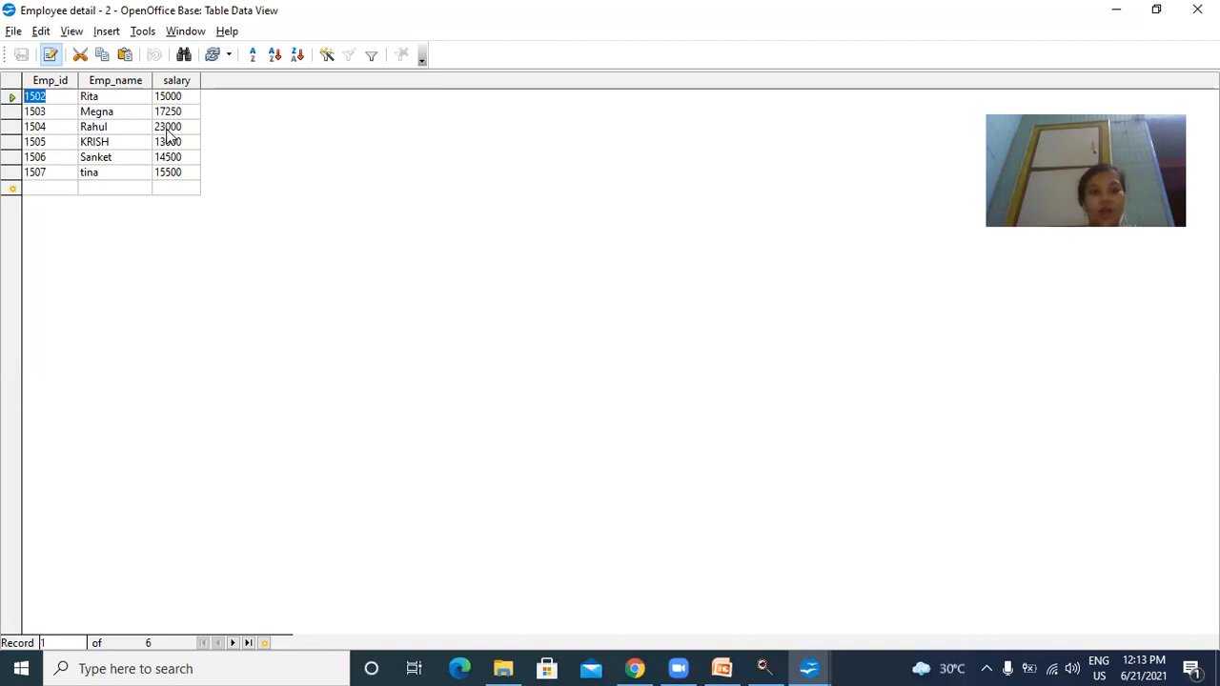
key("alt+Tab")
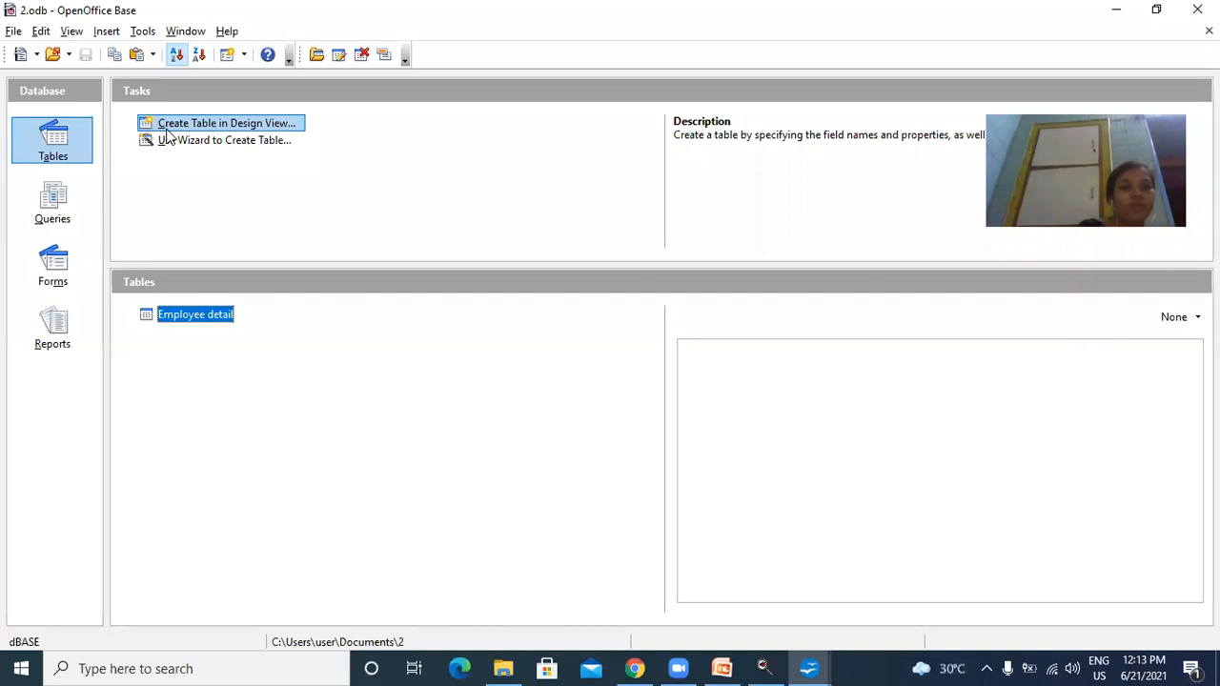
key("alt+Tab")
key("Tab")
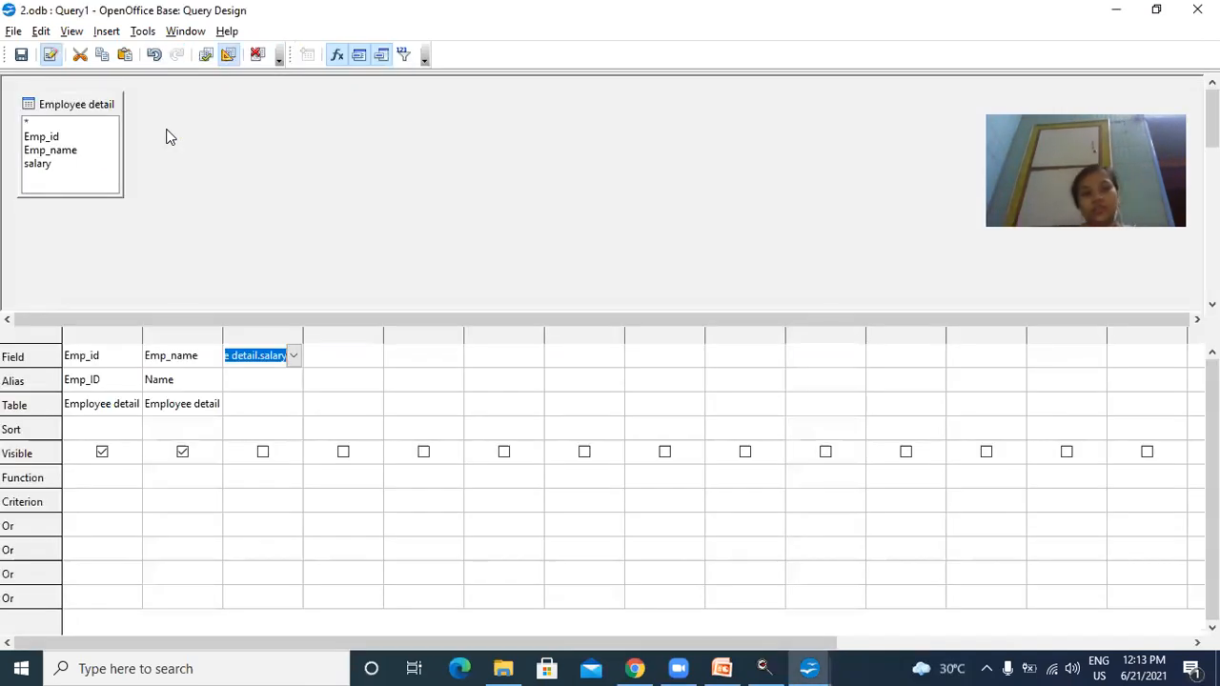
Step: Give the salary column the alias Salary, keeping it visible and based on the Employee detail table
left_click(275, 376)
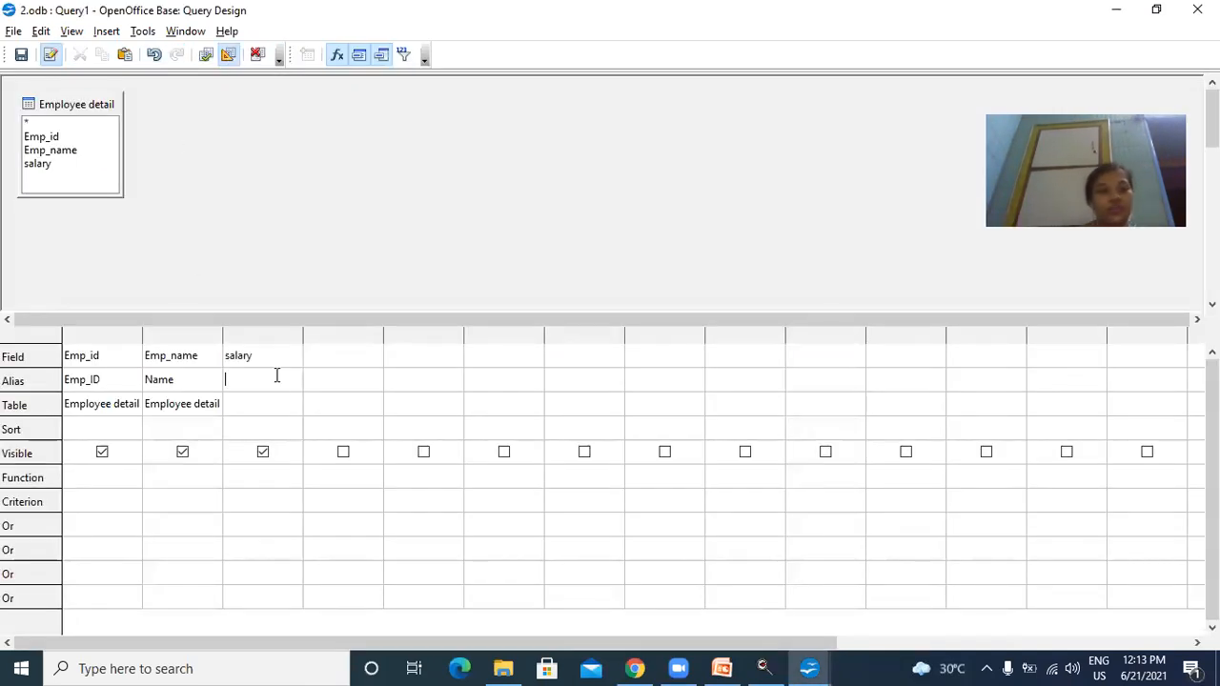
type("Sa")
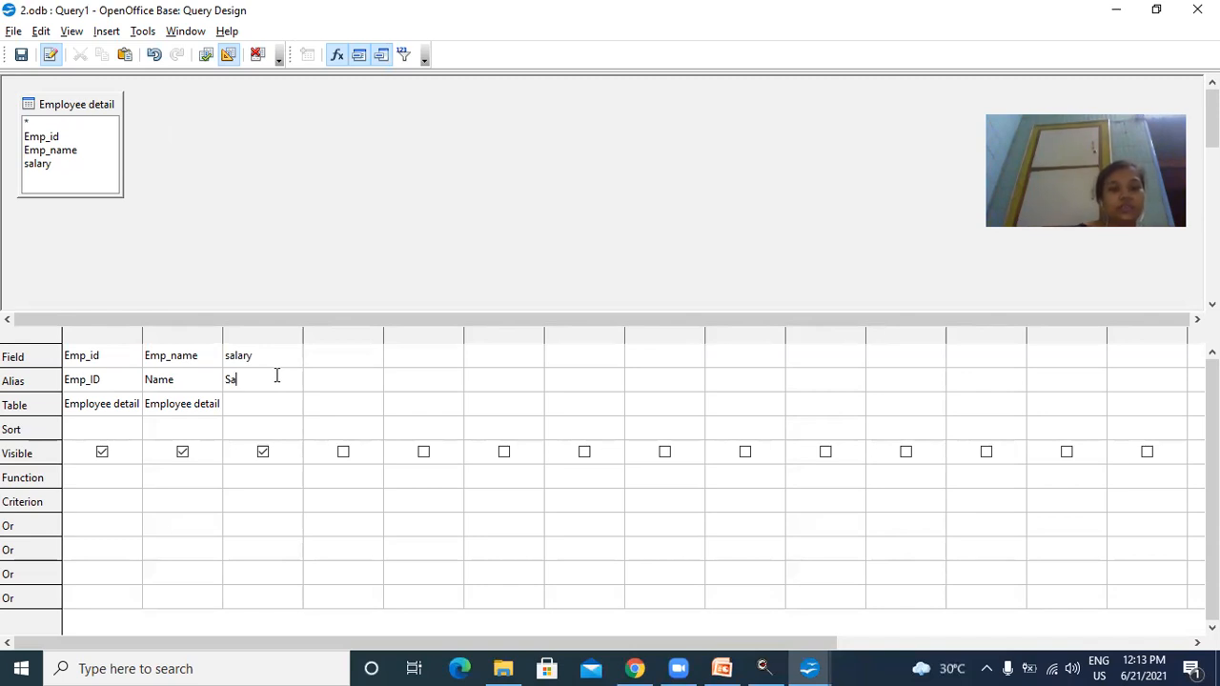
type("lary")
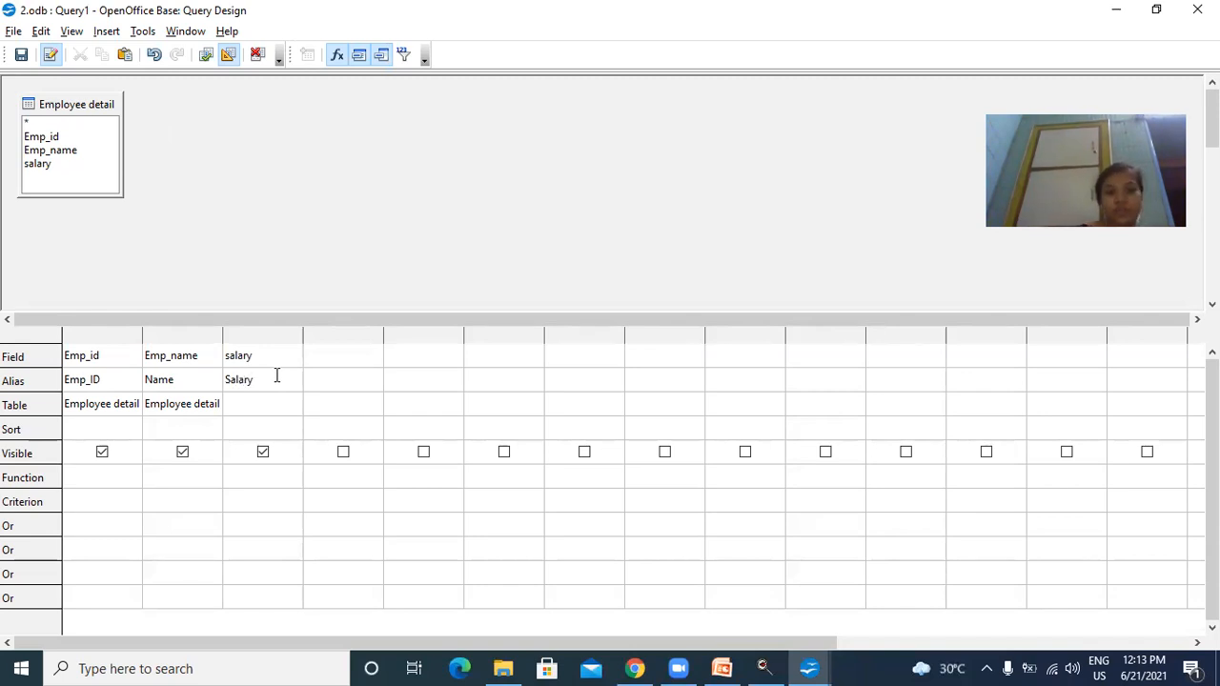
key("Return")
key("Return")
key("Return")
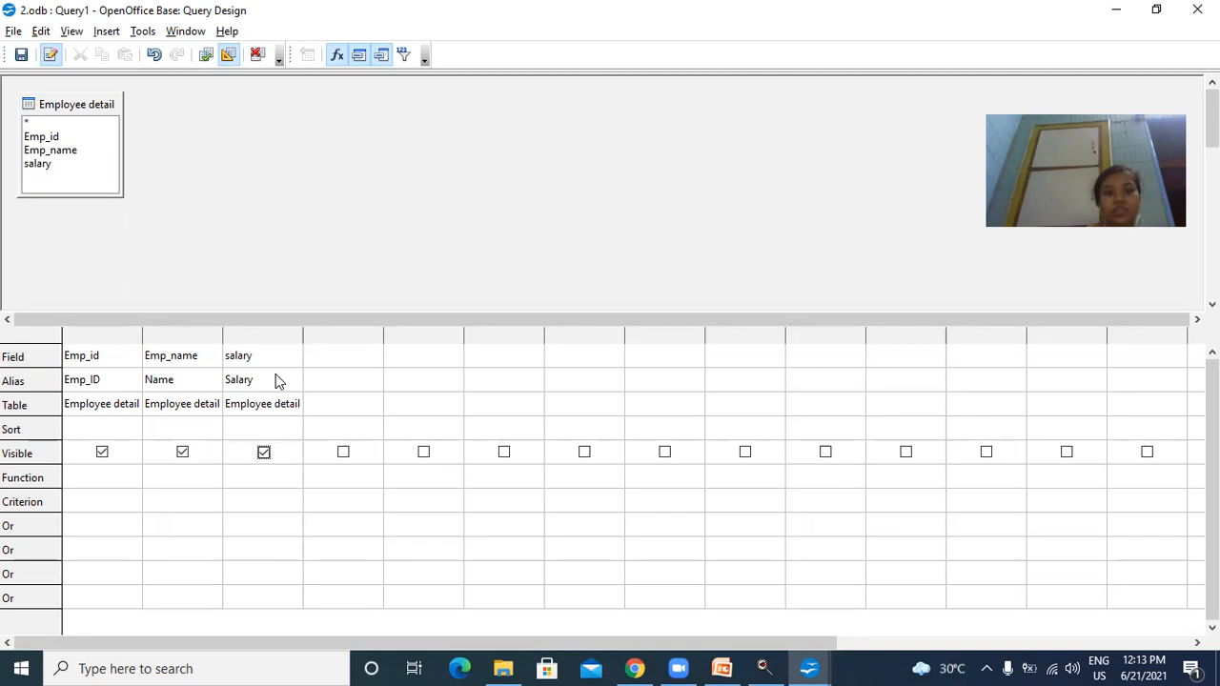
Step: Set the salary column to sort in ascending order, leaving it without a function
key("Up")
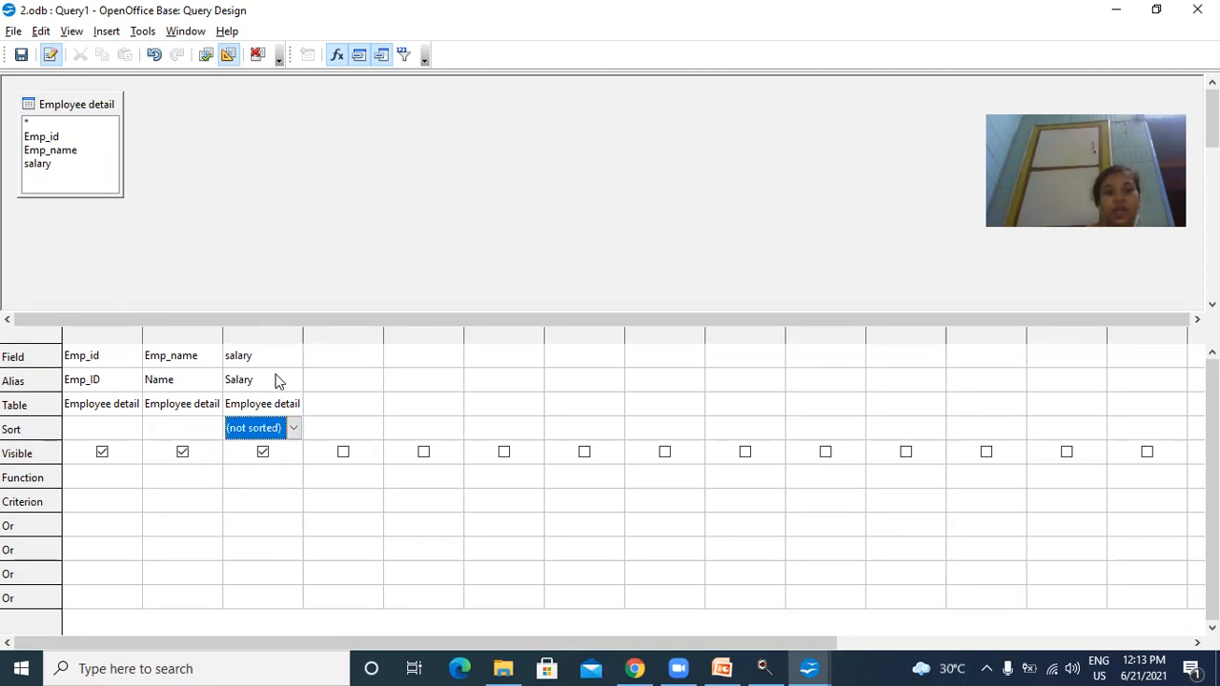
left_click(298, 426)
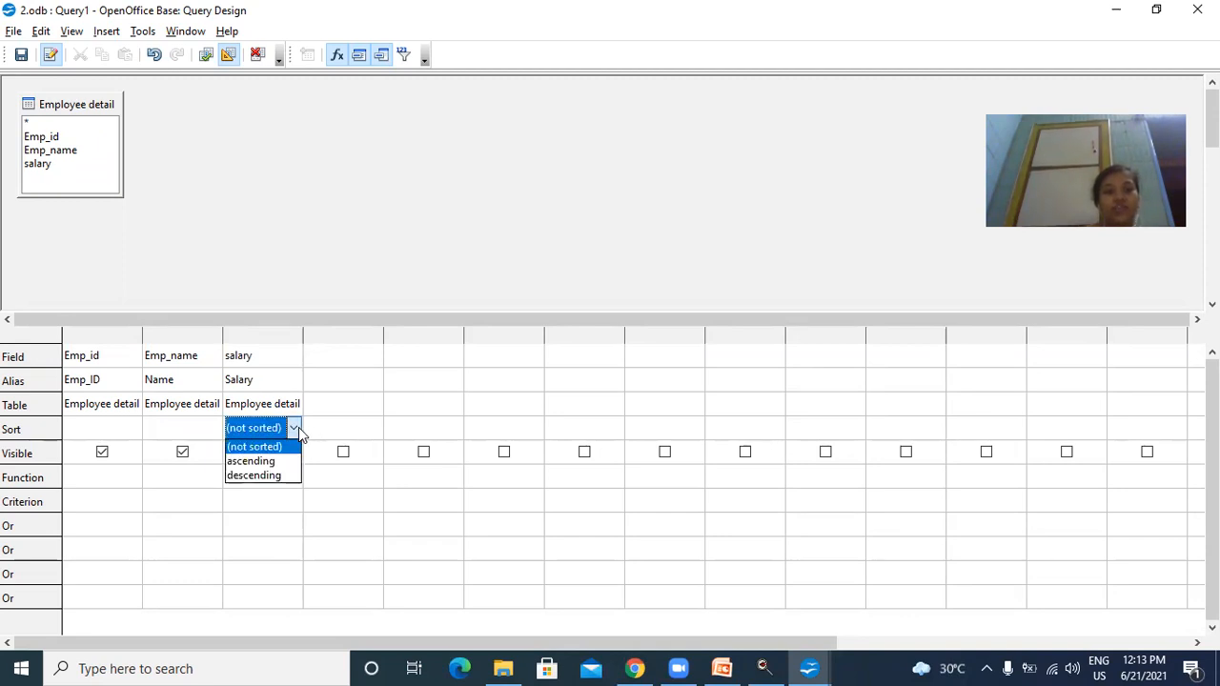
left_click(273, 459)
left_click(268, 481)
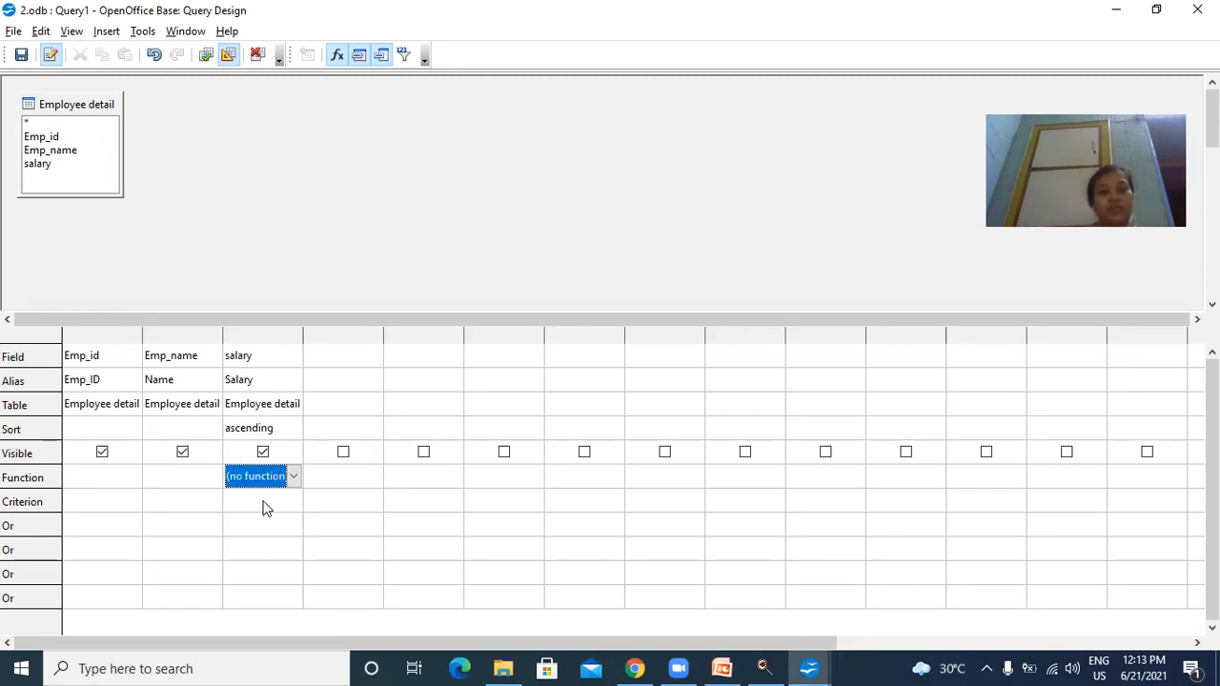
Step: Enter >15000 as the salary column's criterion, leaving the Emp_id column's criterion empty
left_click(264, 501)
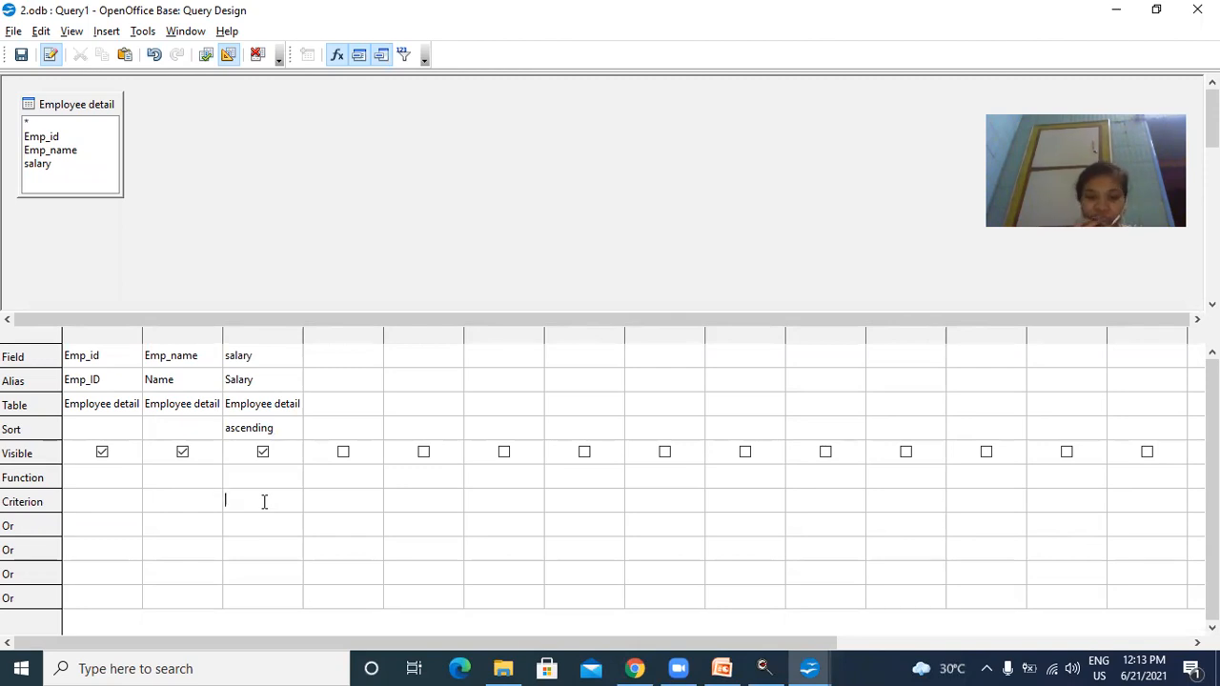
key("alt+shift")
type(">15000")
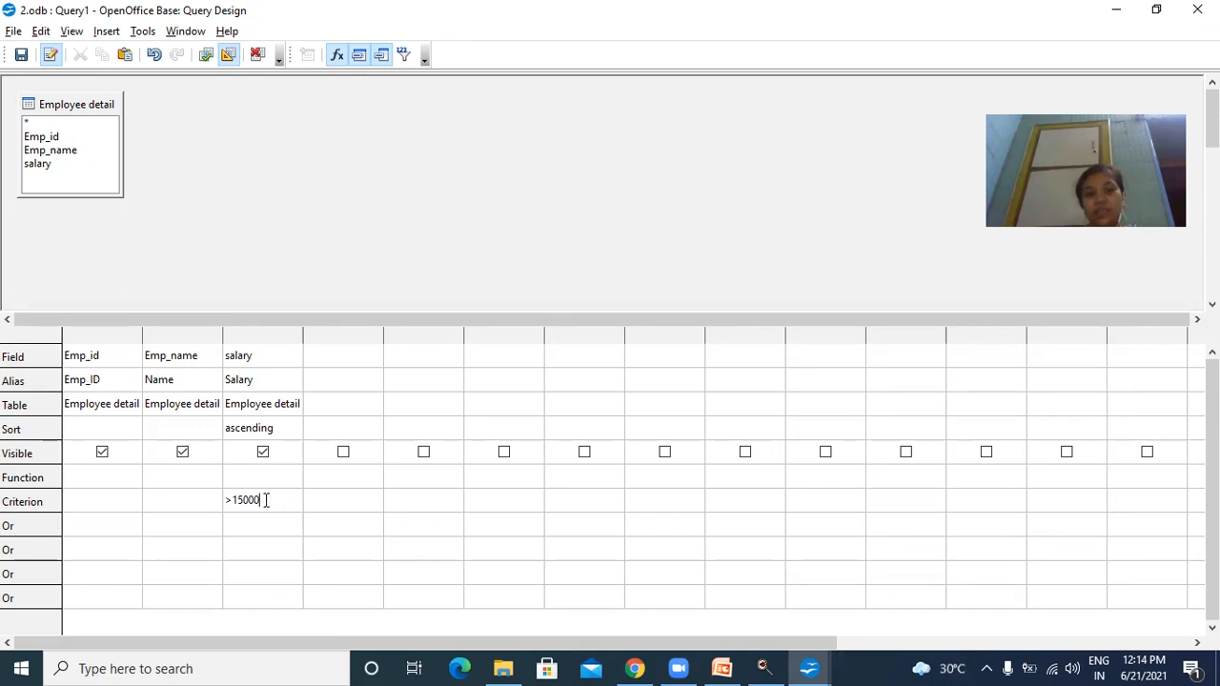
left_click(84, 526)
left_click(82, 497)
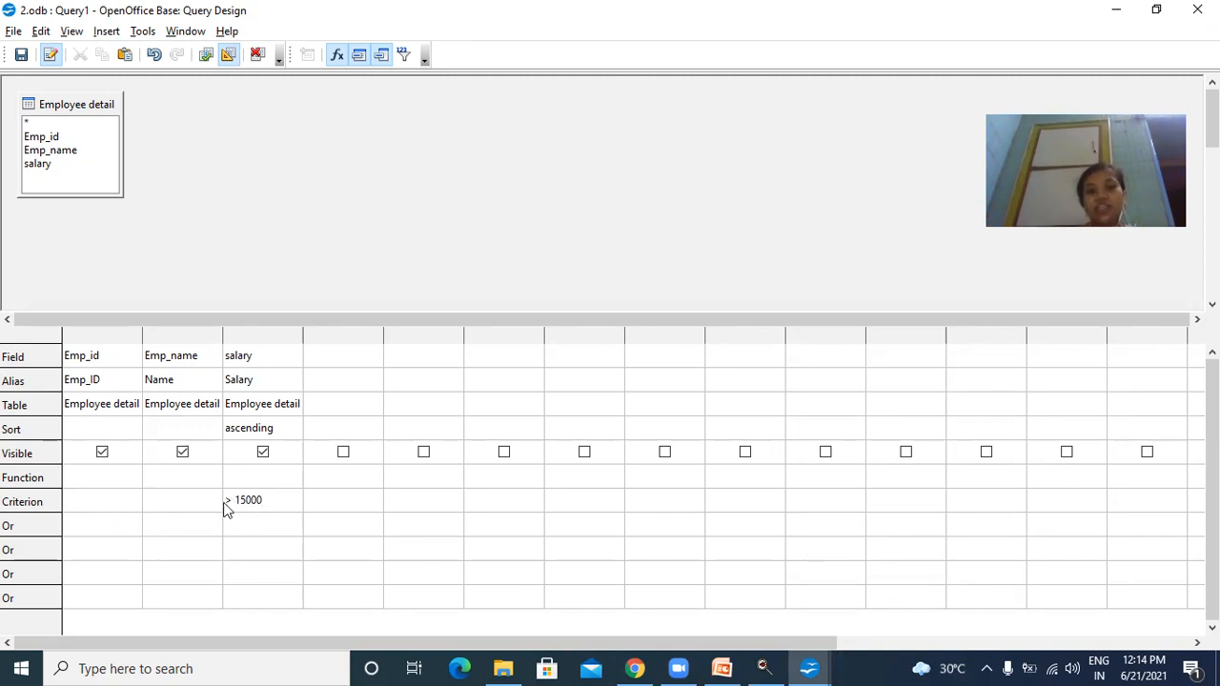
left_click(76, 531)
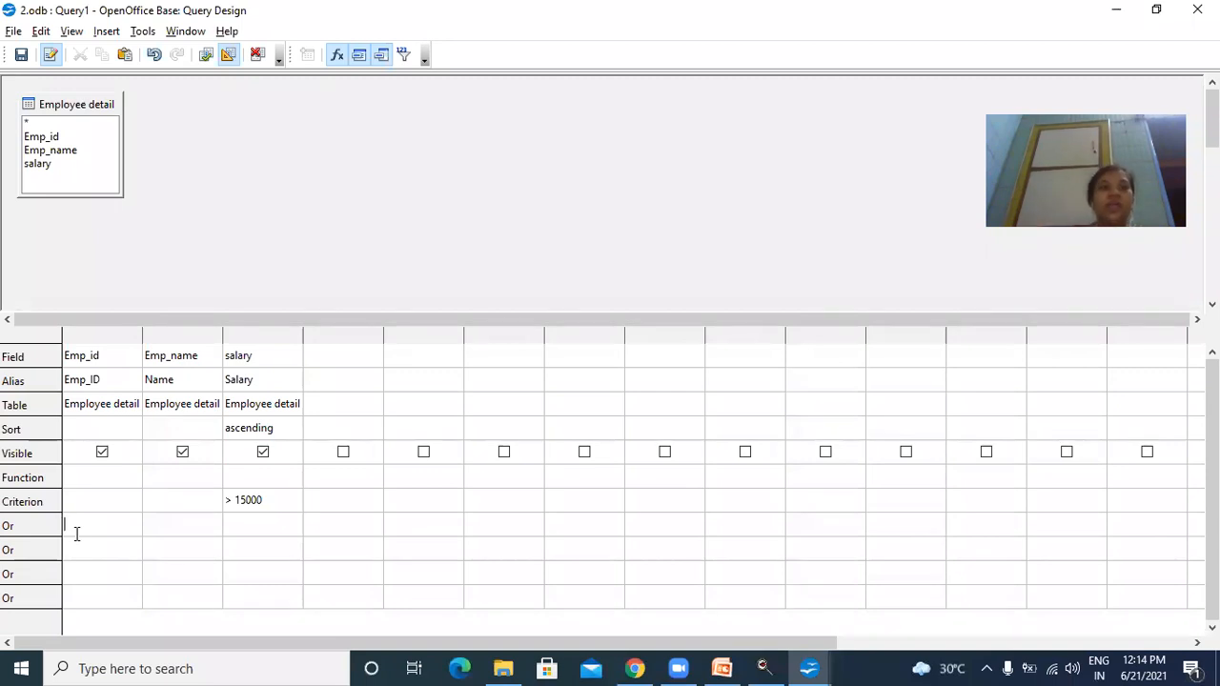
Step: Save the query under the name salary and run it
left_click(21, 56)
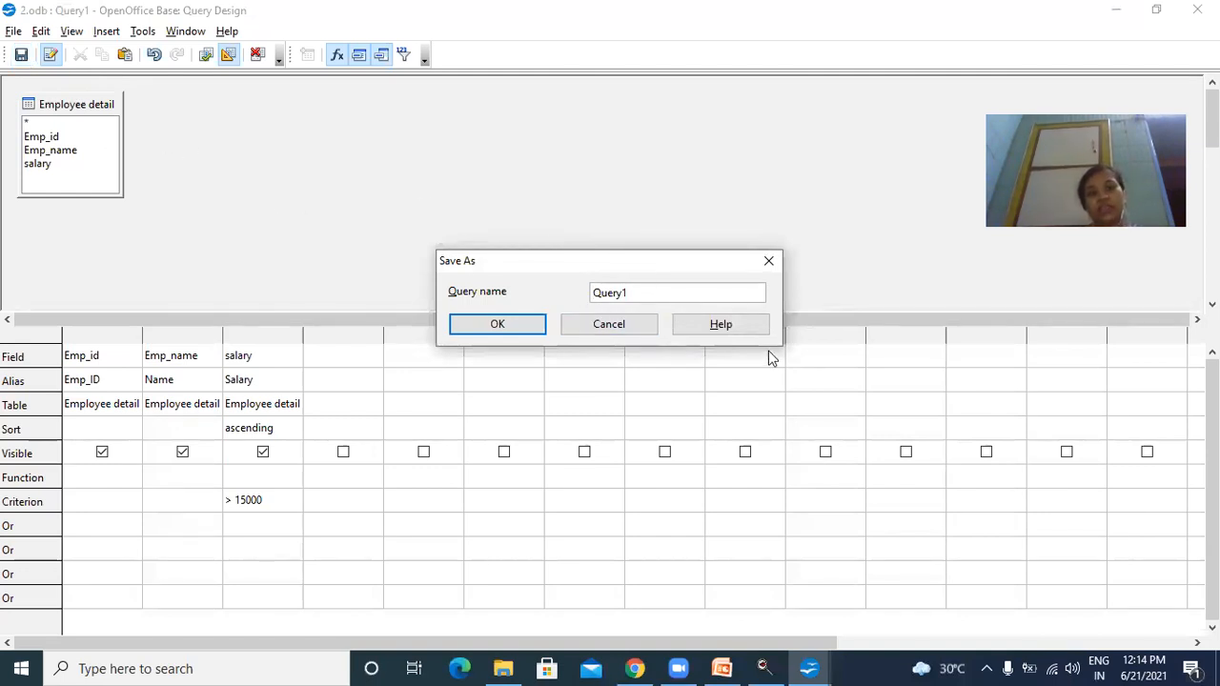
left_click(637, 293)
key("BackSpace")
key("BackSpace")
key("BackSpace")
key("BackSpace")
key("BackSpace")
key("BackSpace")
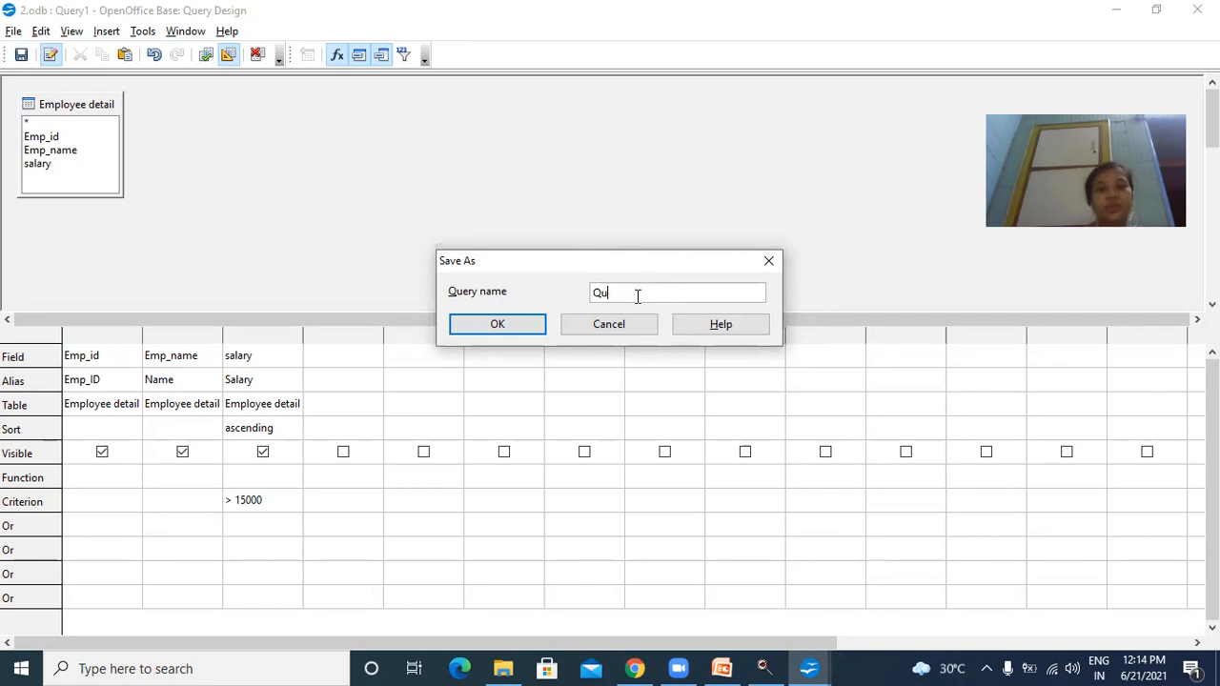
type("sa")
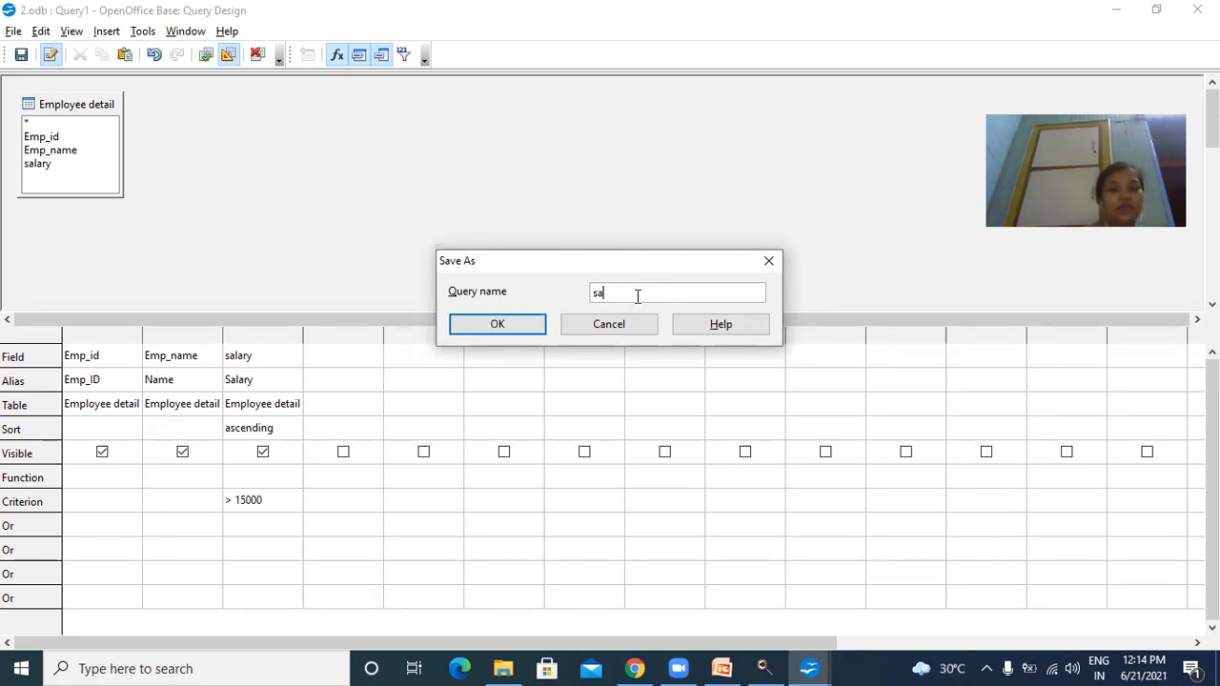
type("lary")
key("BackSpace")
type("y")
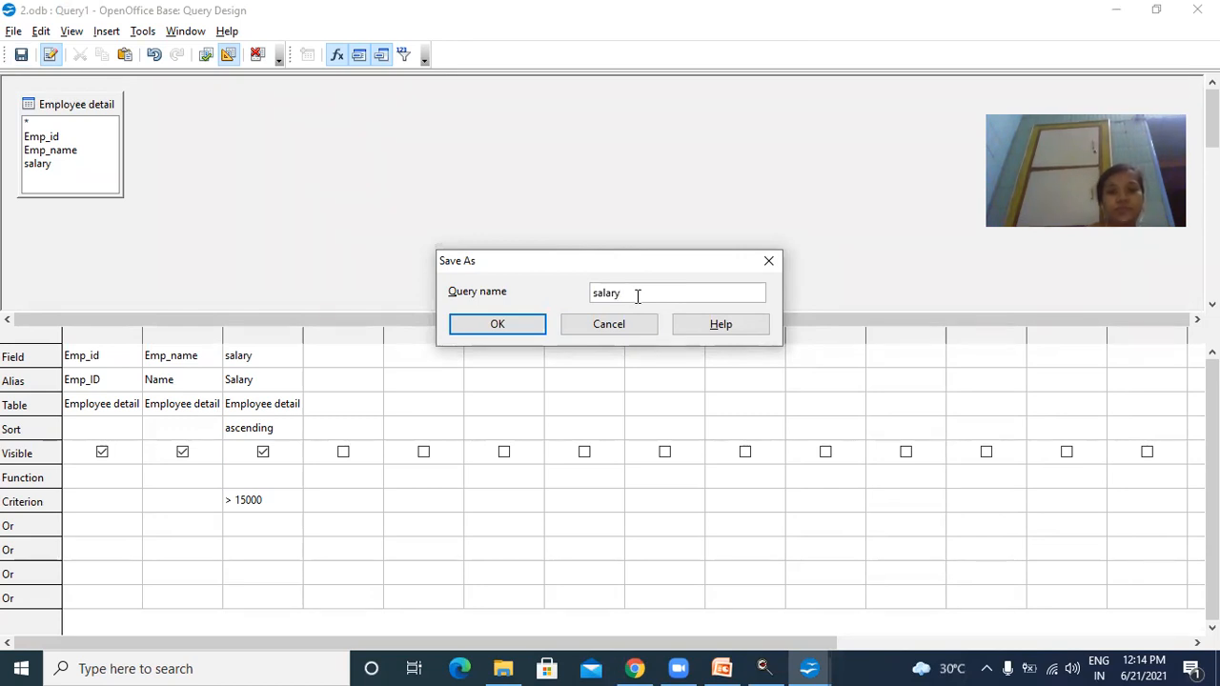
left_click(497, 324)
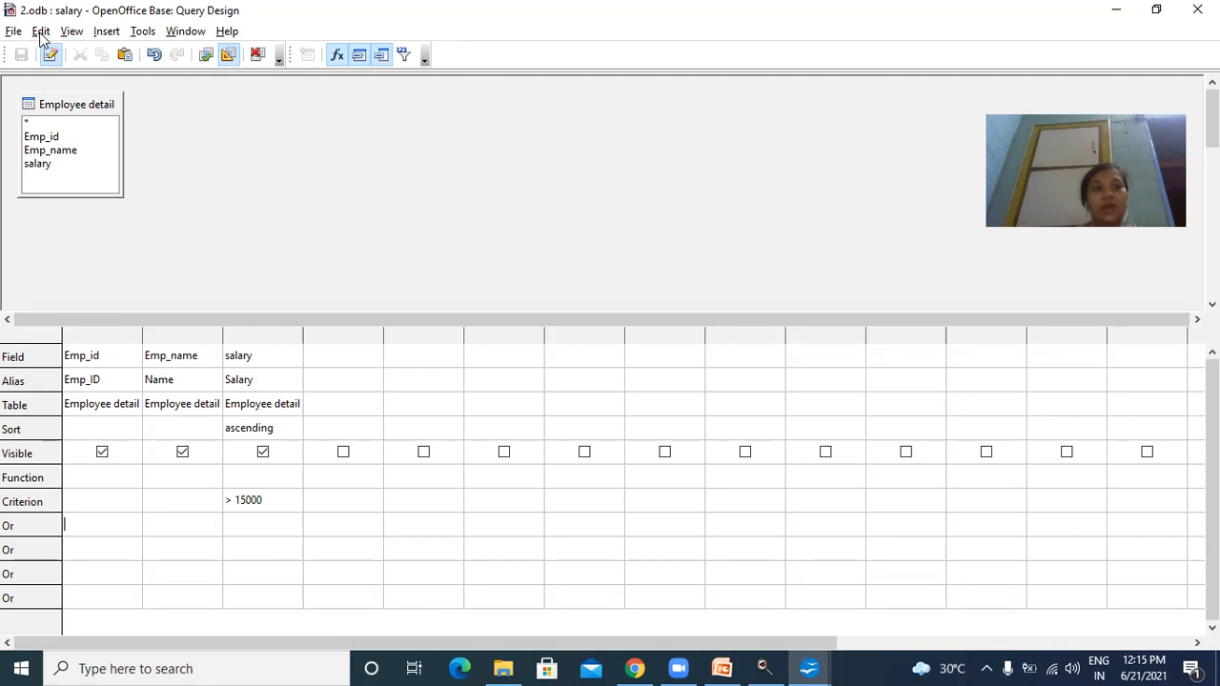
left_click(40, 36)
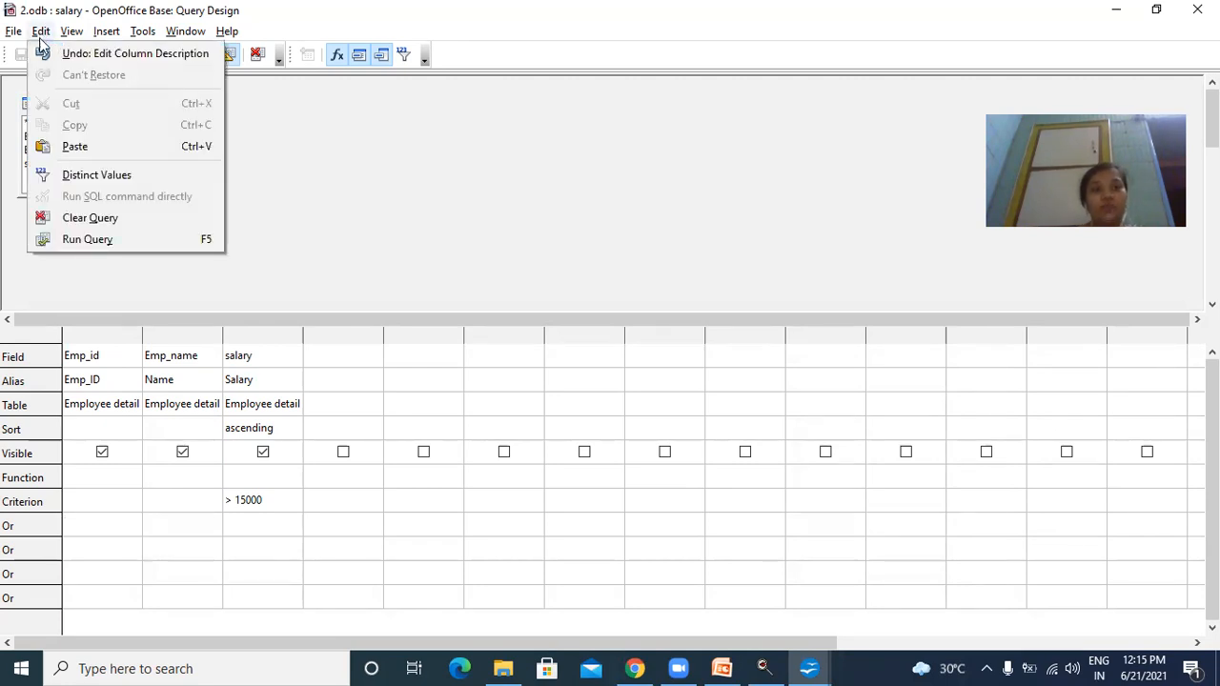
left_click(87, 239)
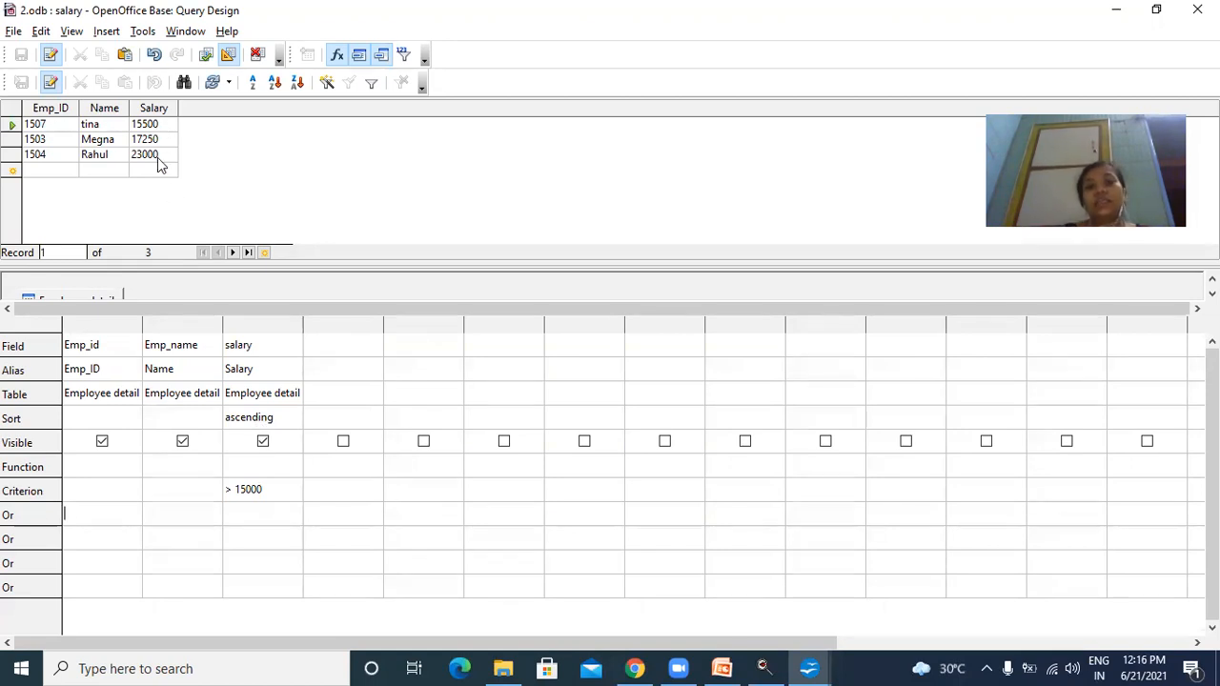
Step: Set the salary column's sort order to (not sorted)
left_click(295, 423)
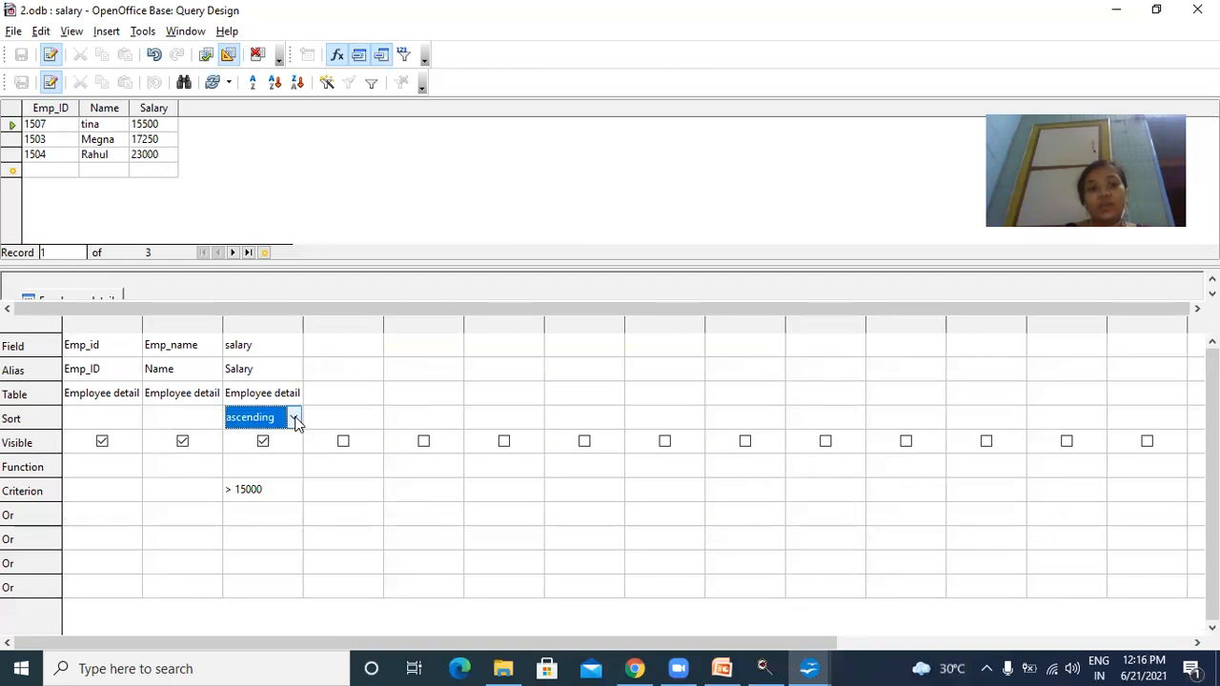
left_click(296, 423)
left_click(267, 434)
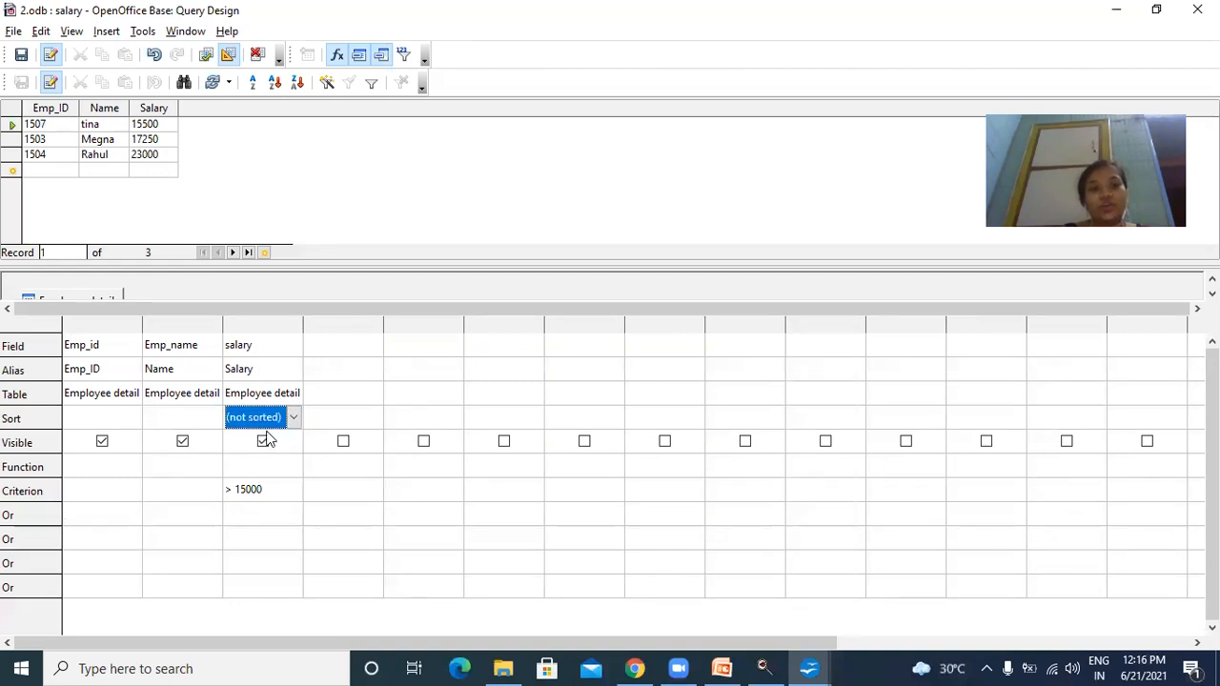
Step: Sort the Emp_id column in ascending order and run the query again
left_click(132, 416)
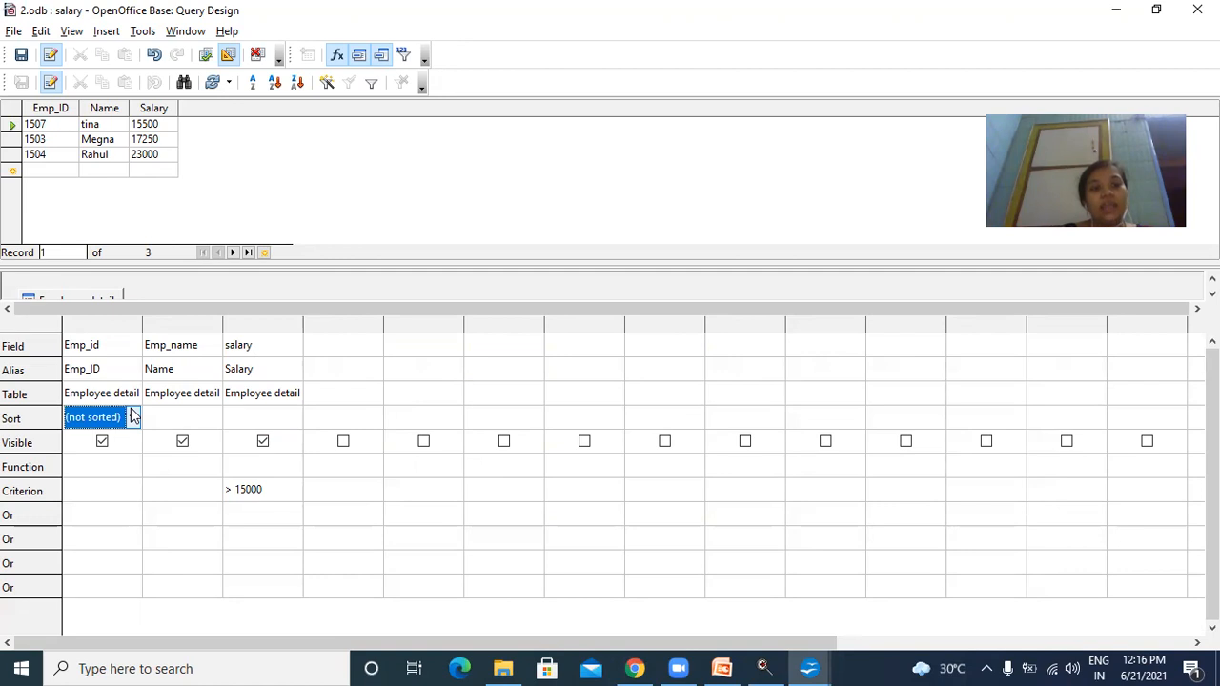
left_click(132, 416)
left_click(102, 448)
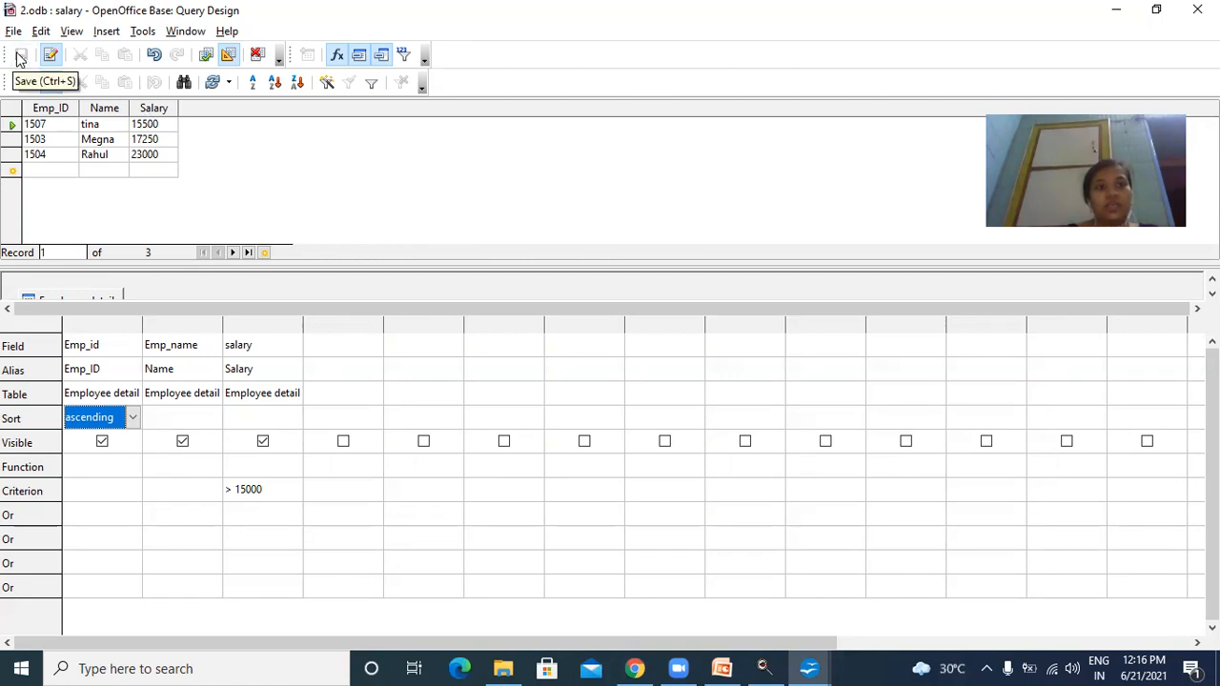
left_click(41, 31)
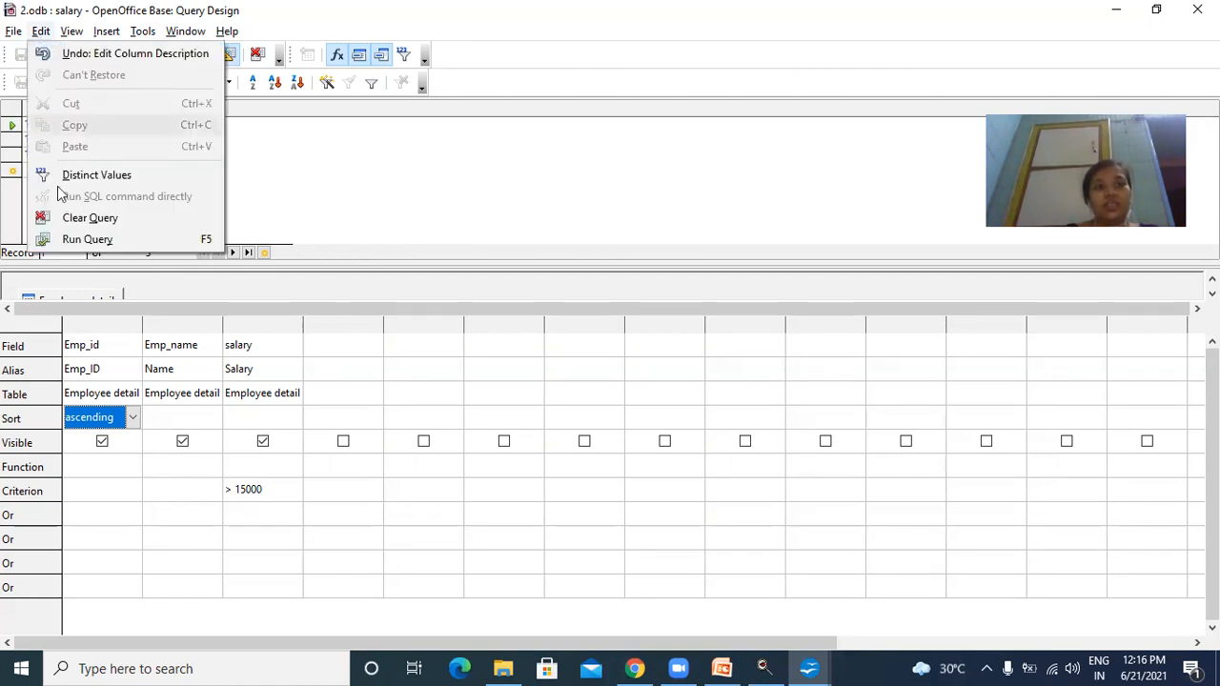
left_click(66, 236)
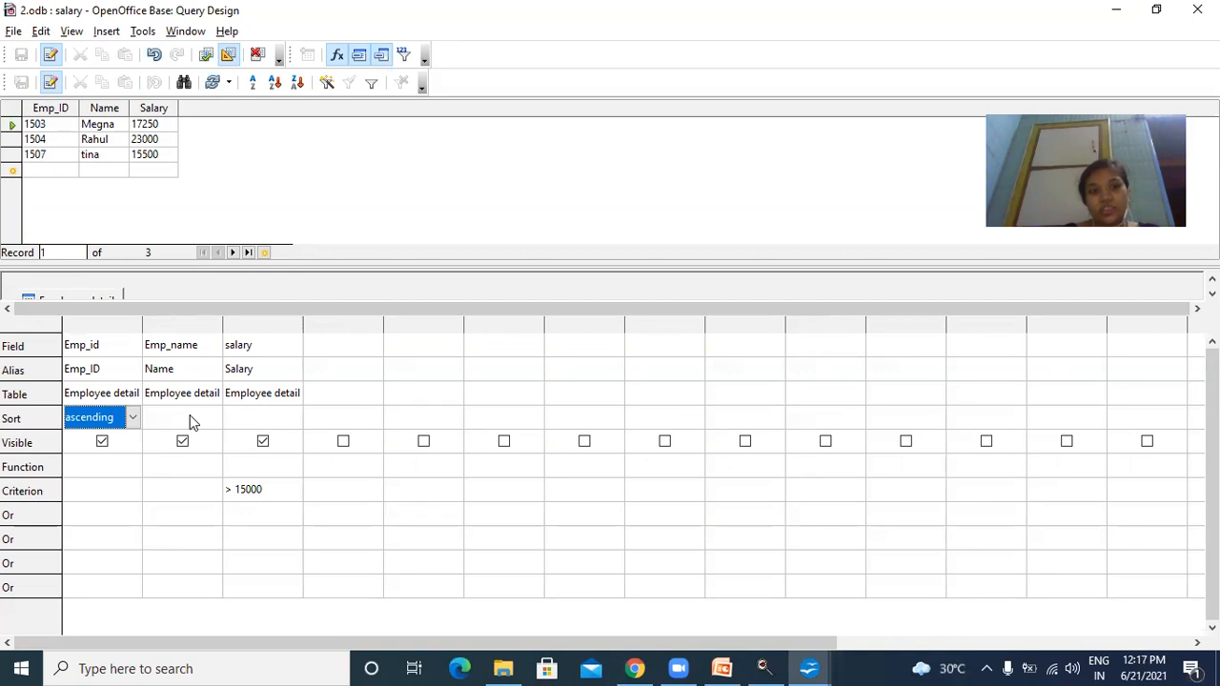
Step: After consulting the Employee detail table's IDs, enter >=1505 in the Emp_id column's first Or row and save the query
left_click(98, 512)
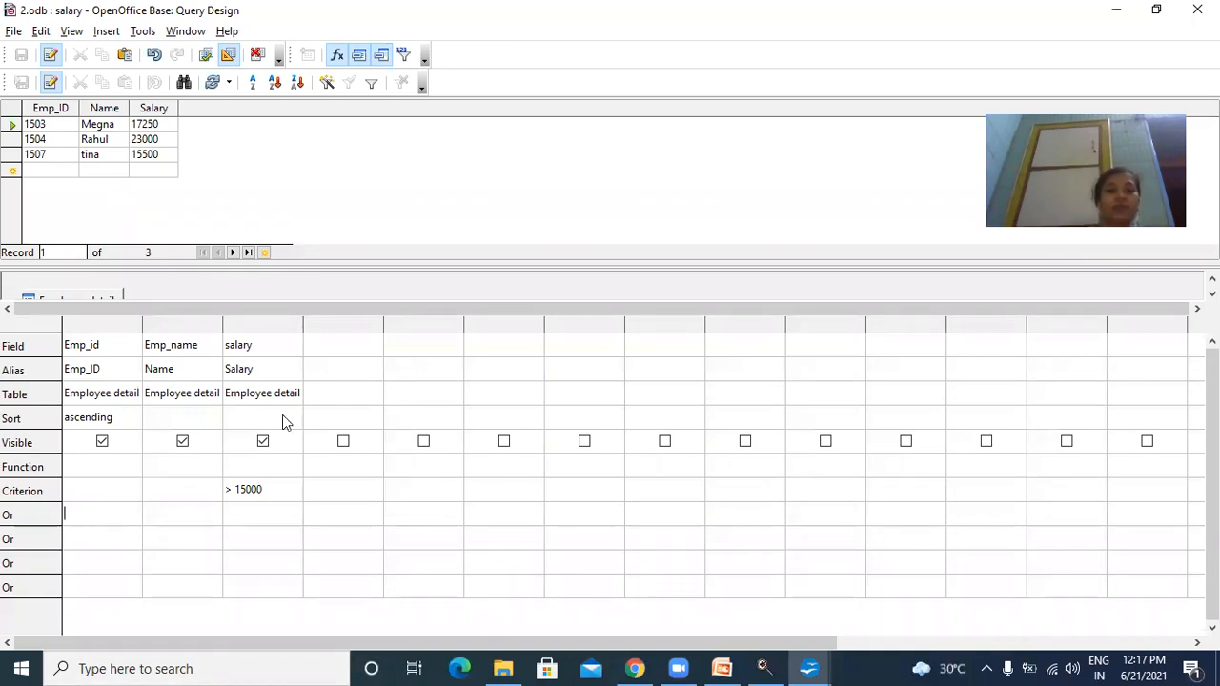
key("alt+Tab")
key("alt+Tab")
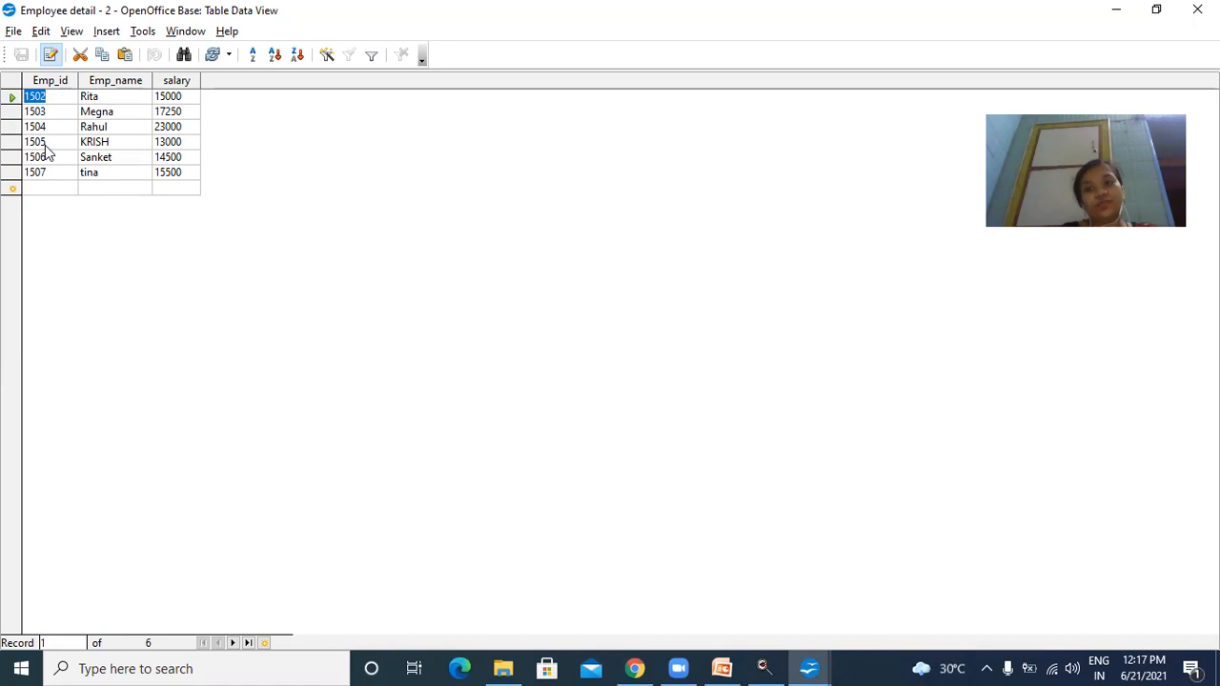
key("alt+Tab")
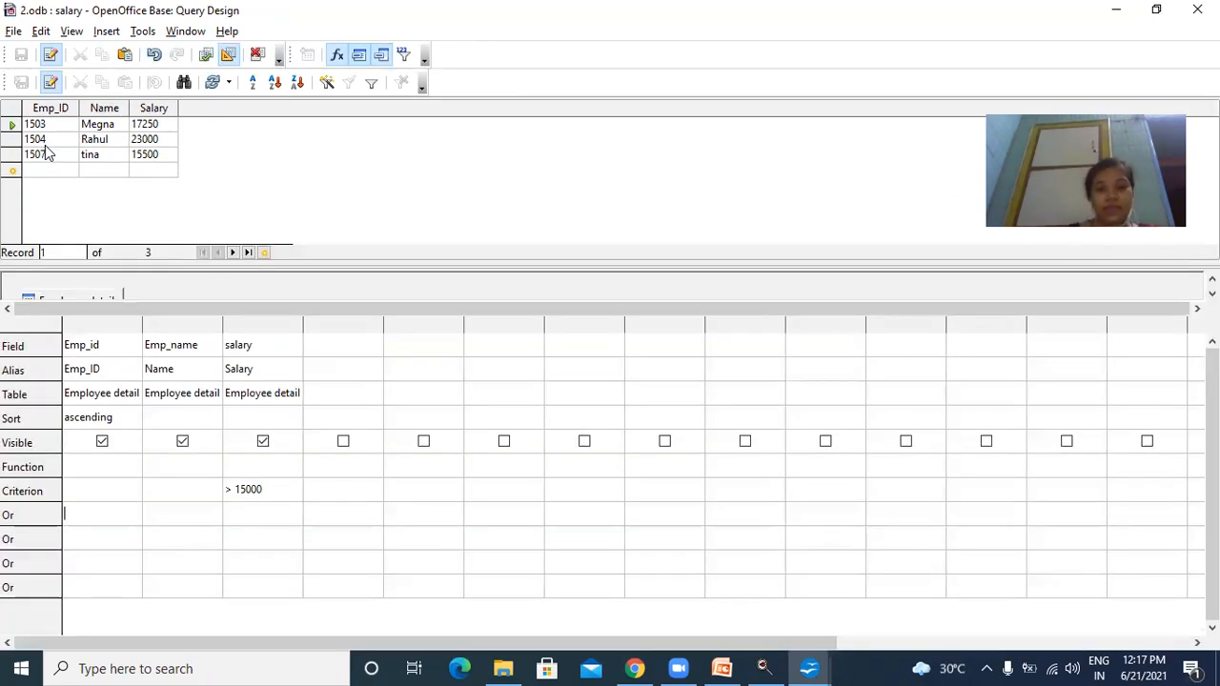
type(">")
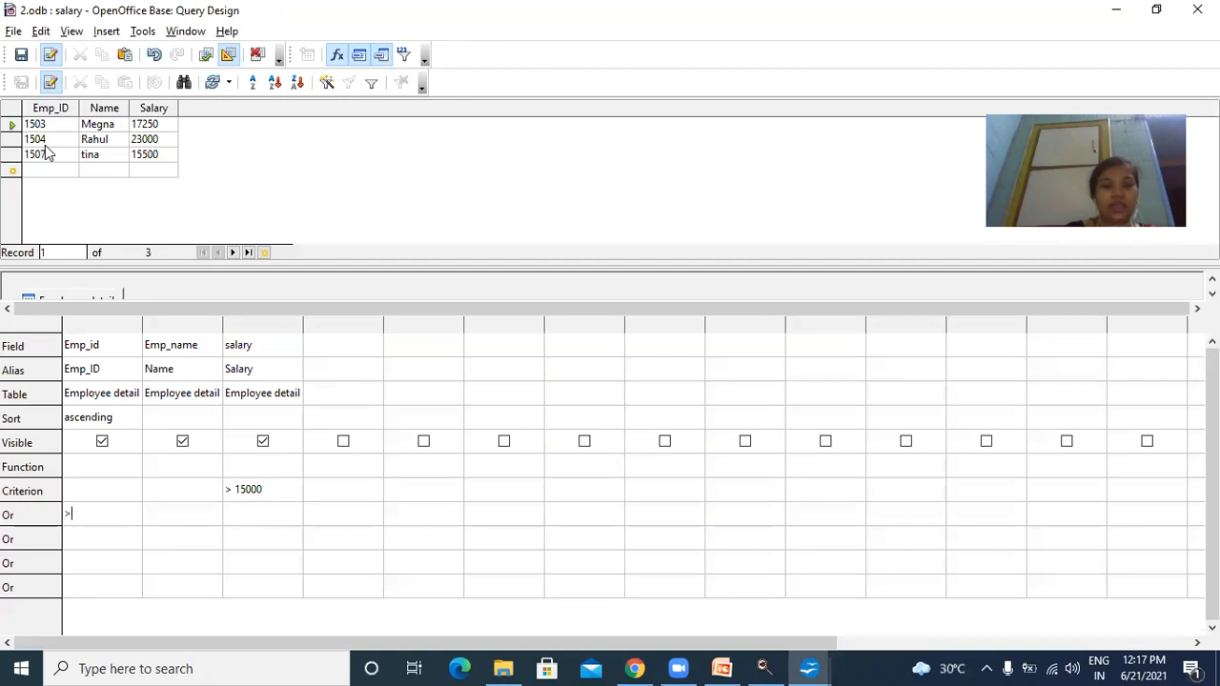
type("=1505")
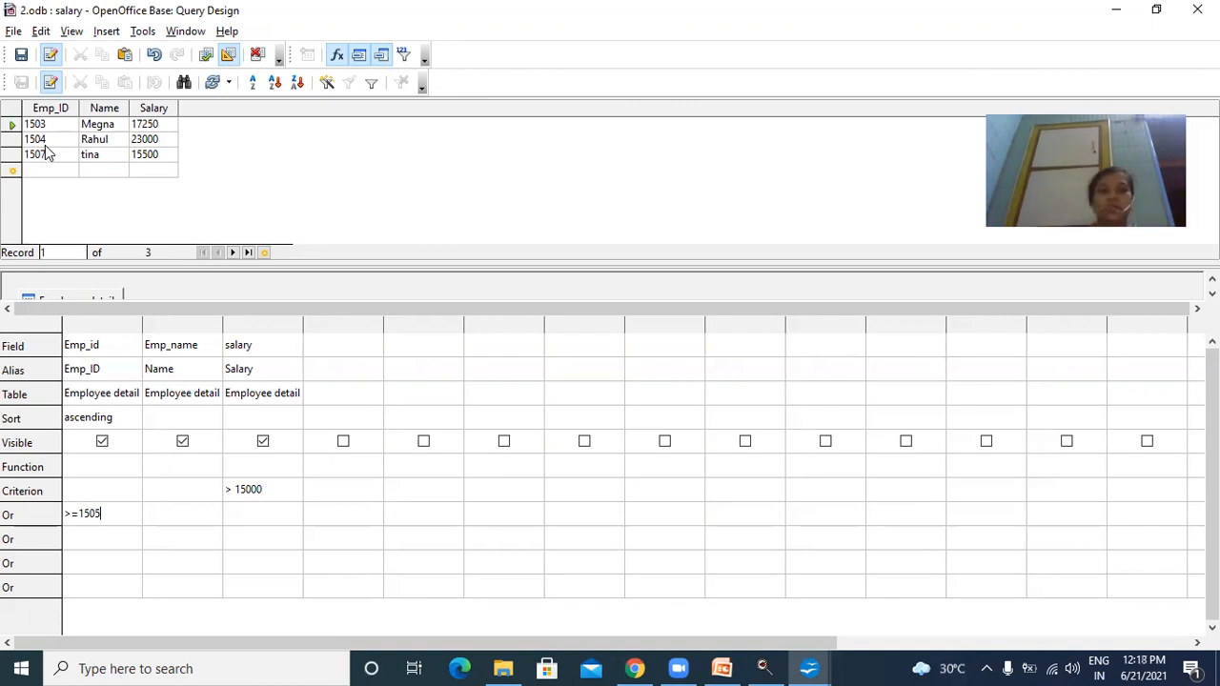
left_click(27, 59)
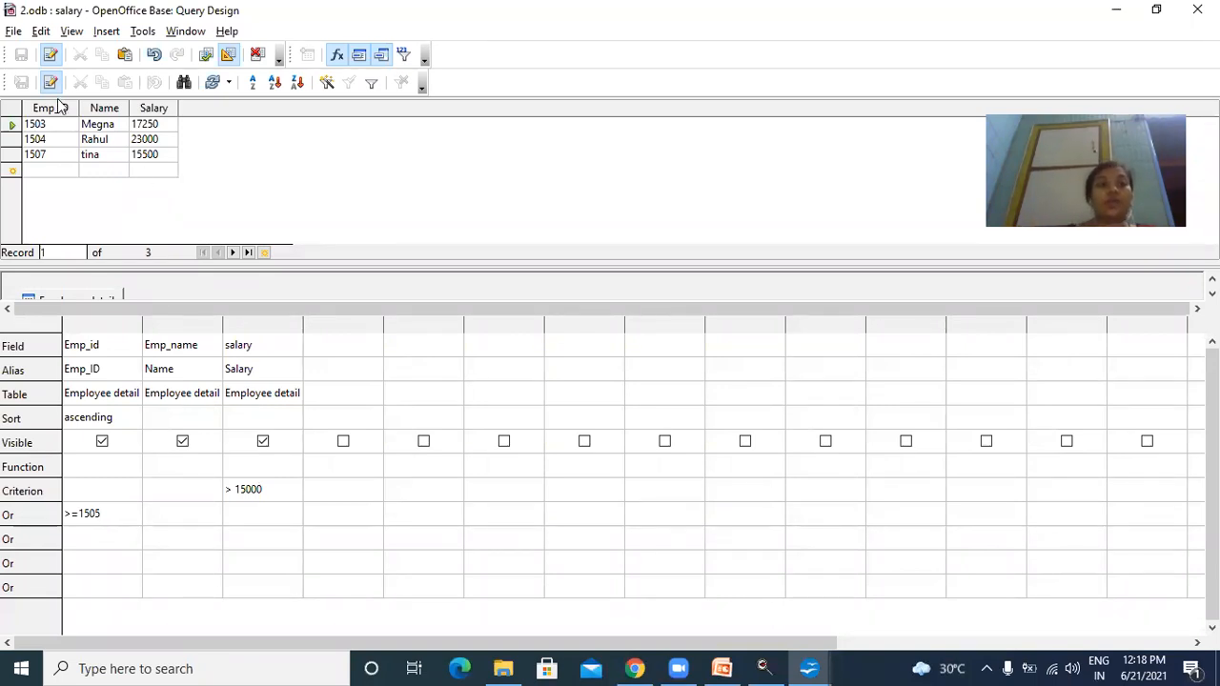
left_click(163, 125)
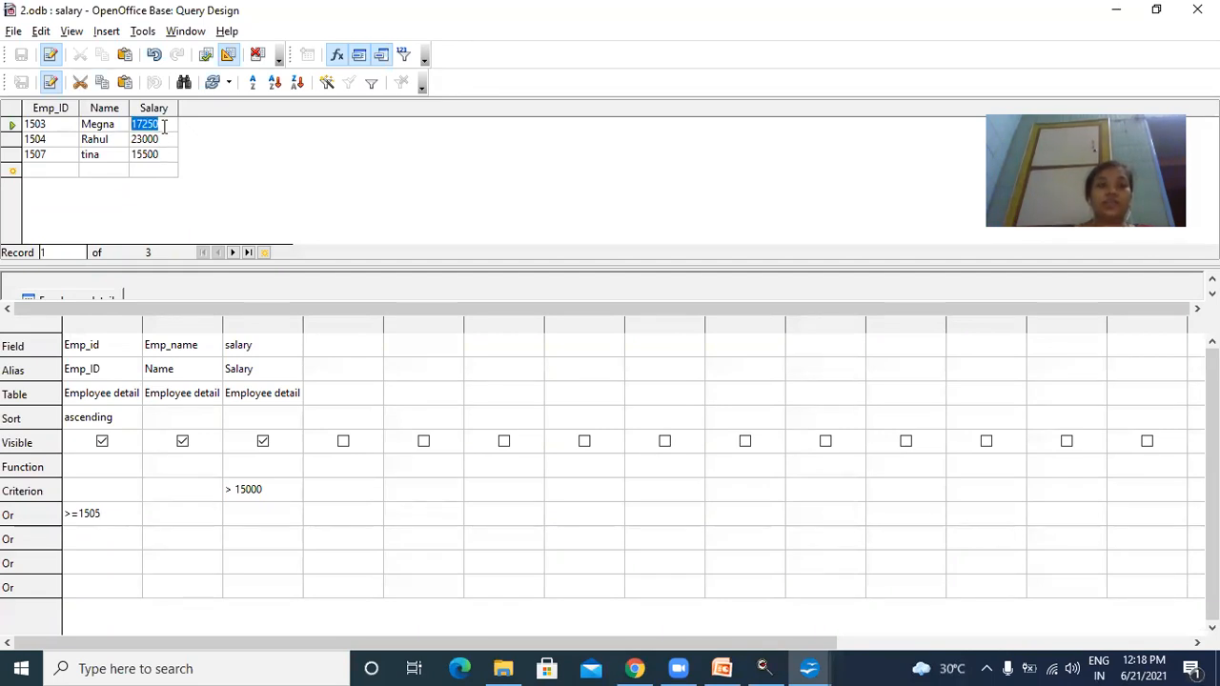
left_click(163, 125)
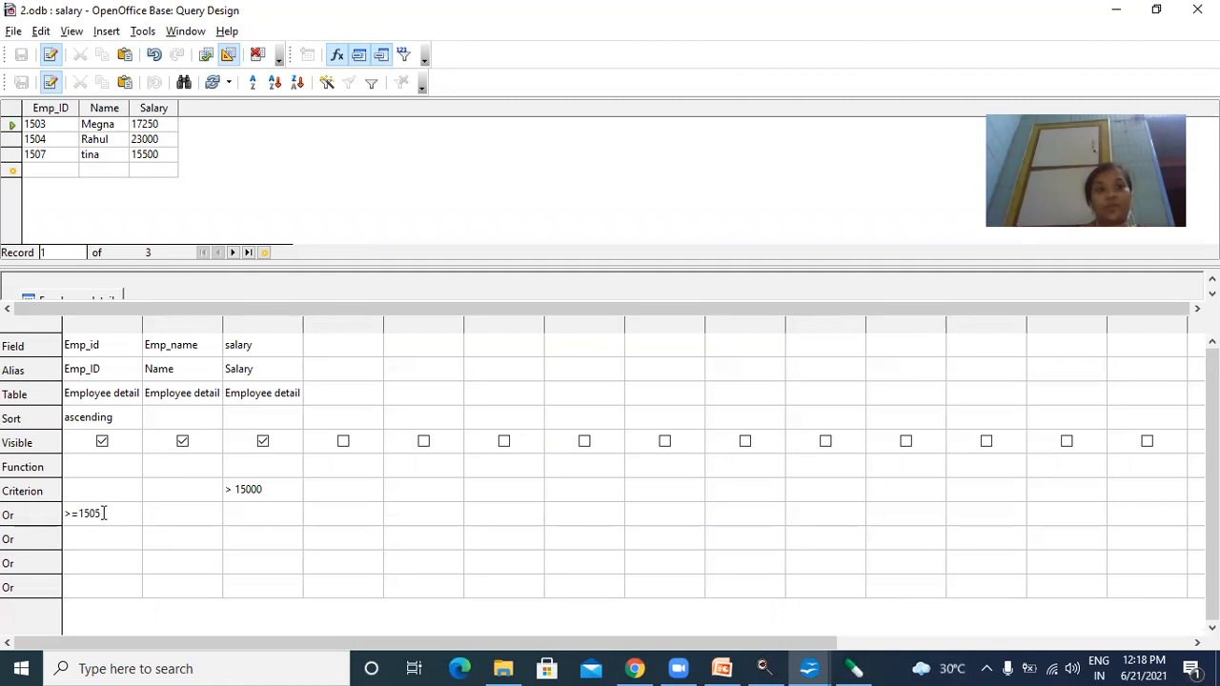
left_click(51, 125)
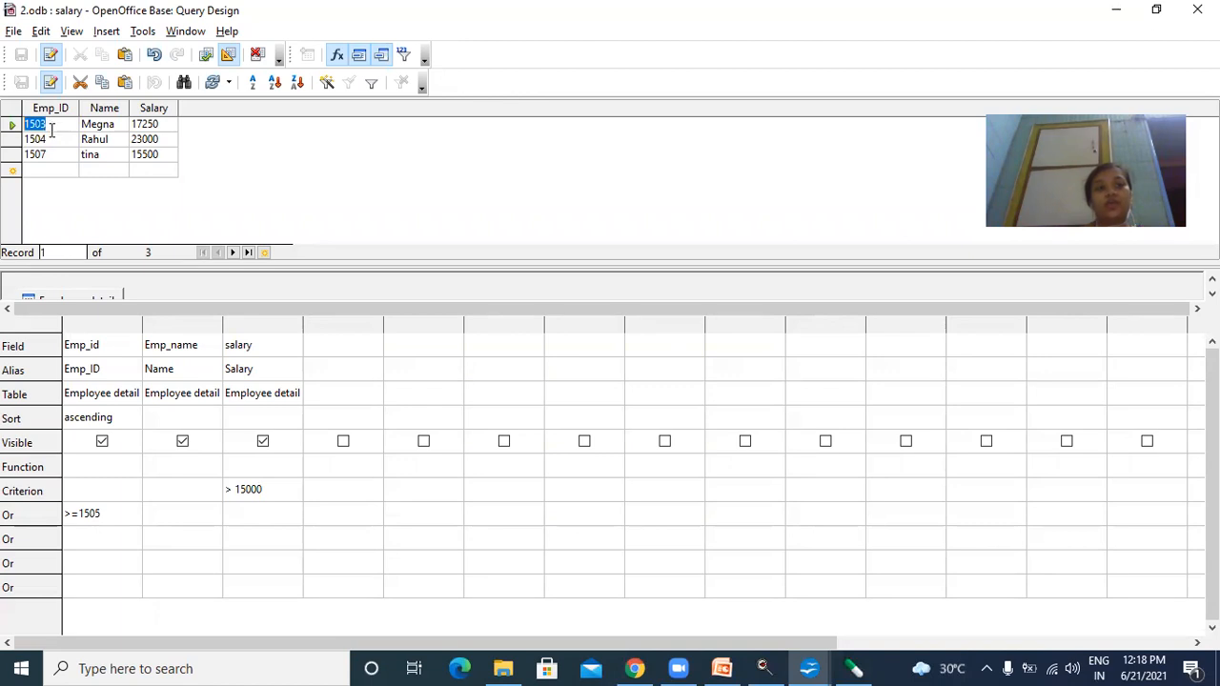
left_click(51, 125)
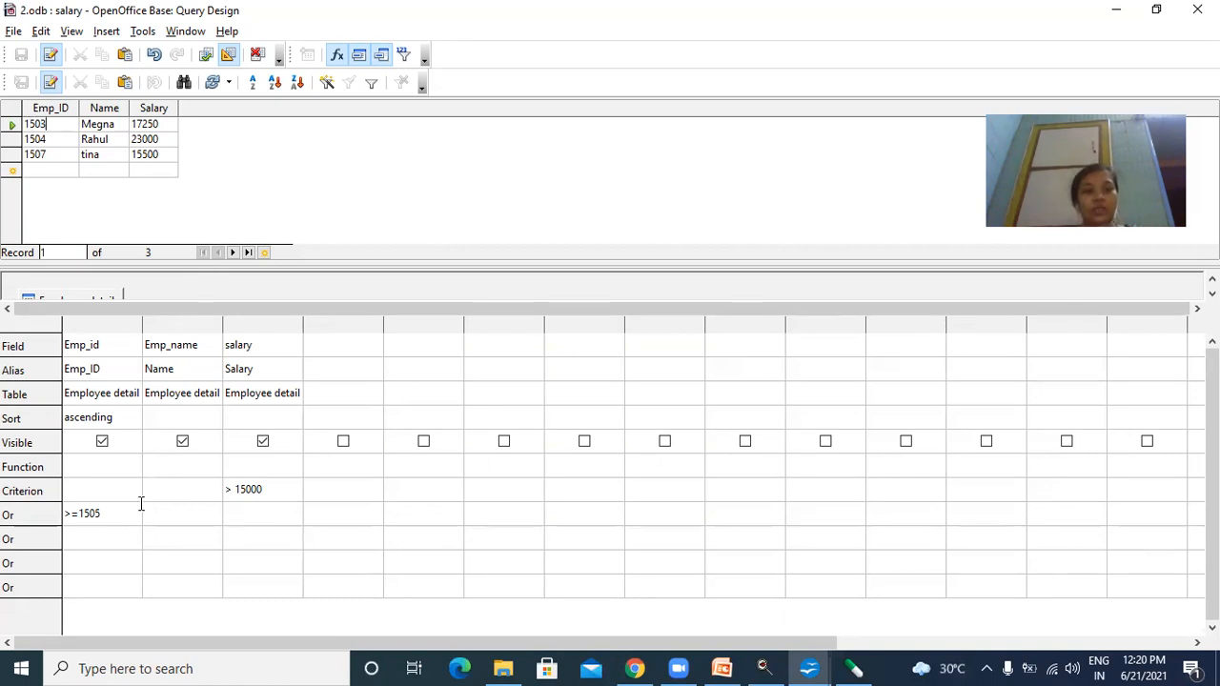
left_click(109, 534)
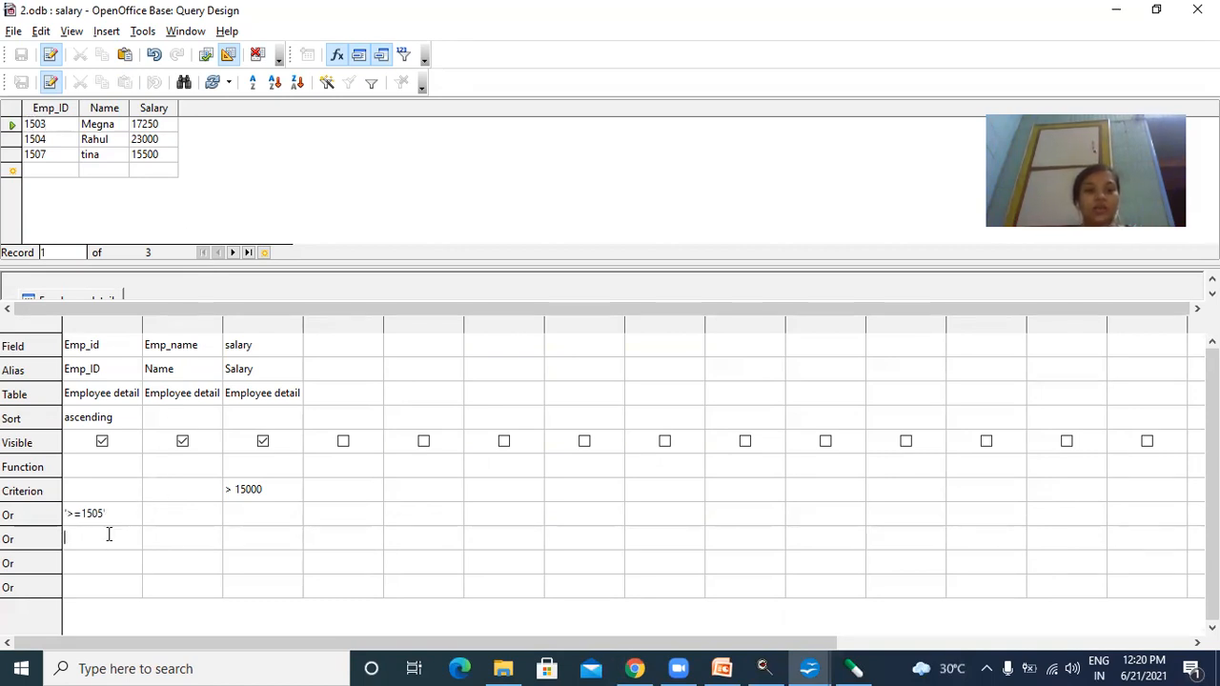
Step: Enter =1504 in the Emp_id column's second Or row, save the query and run it
type("=1")
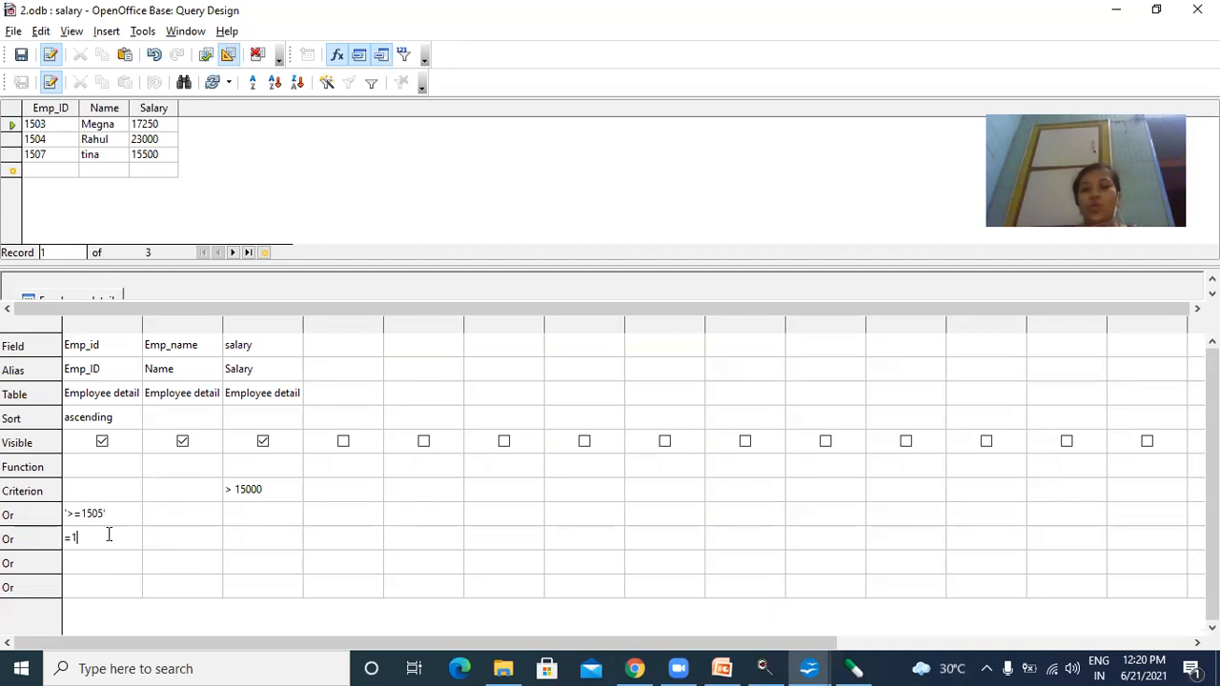
type("504")
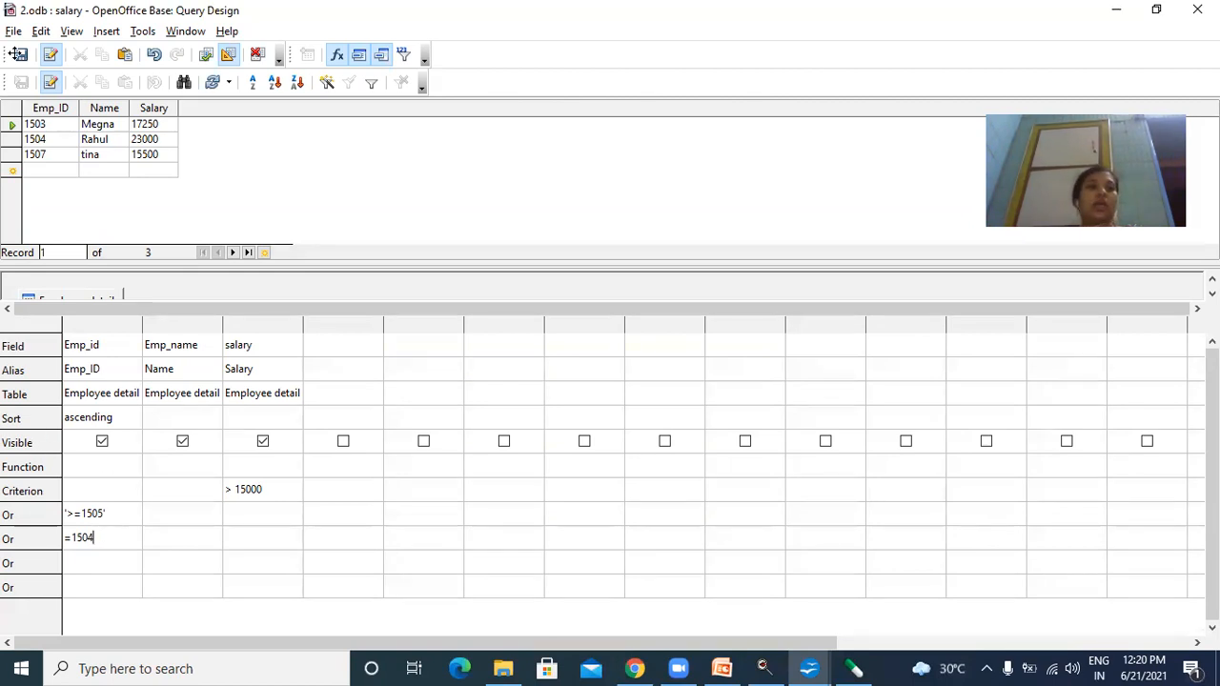
left_click(19, 55)
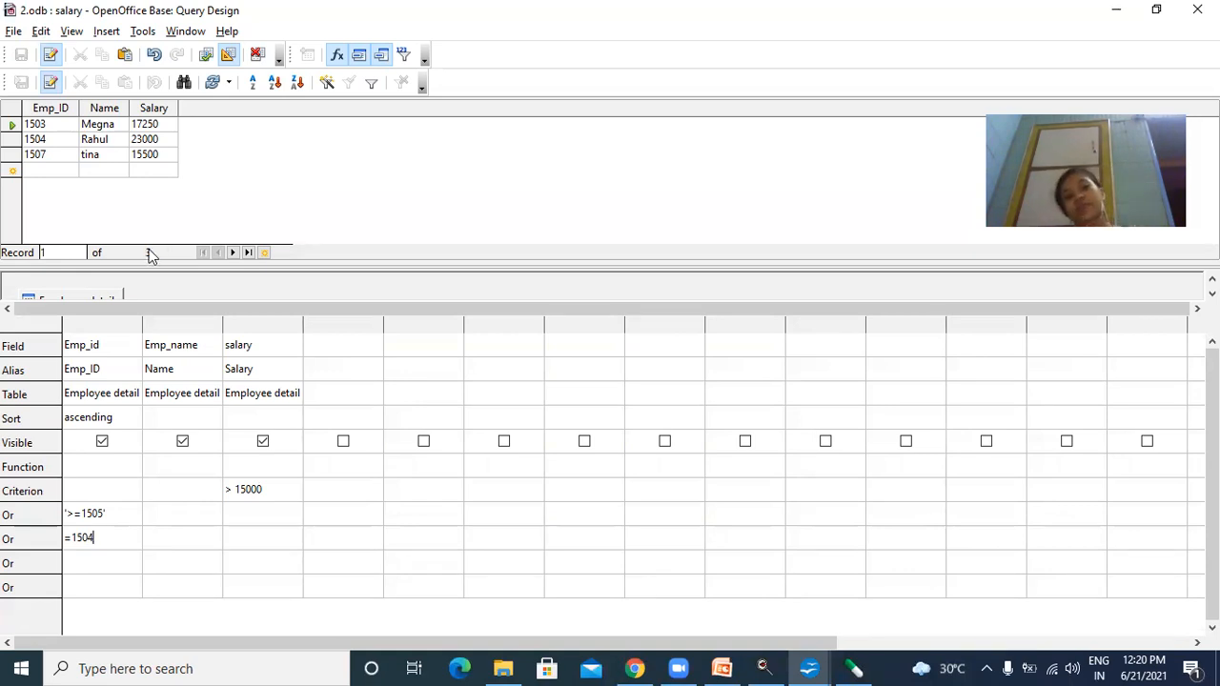
left_click(44, 31)
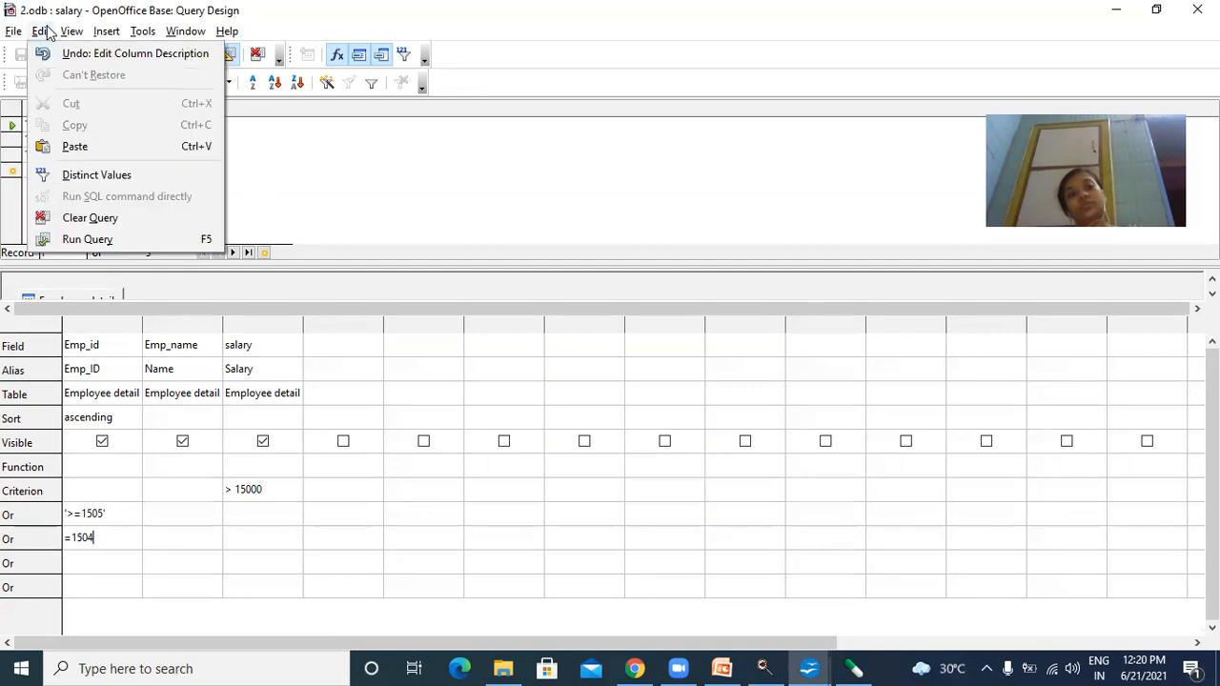
left_click(136, 240)
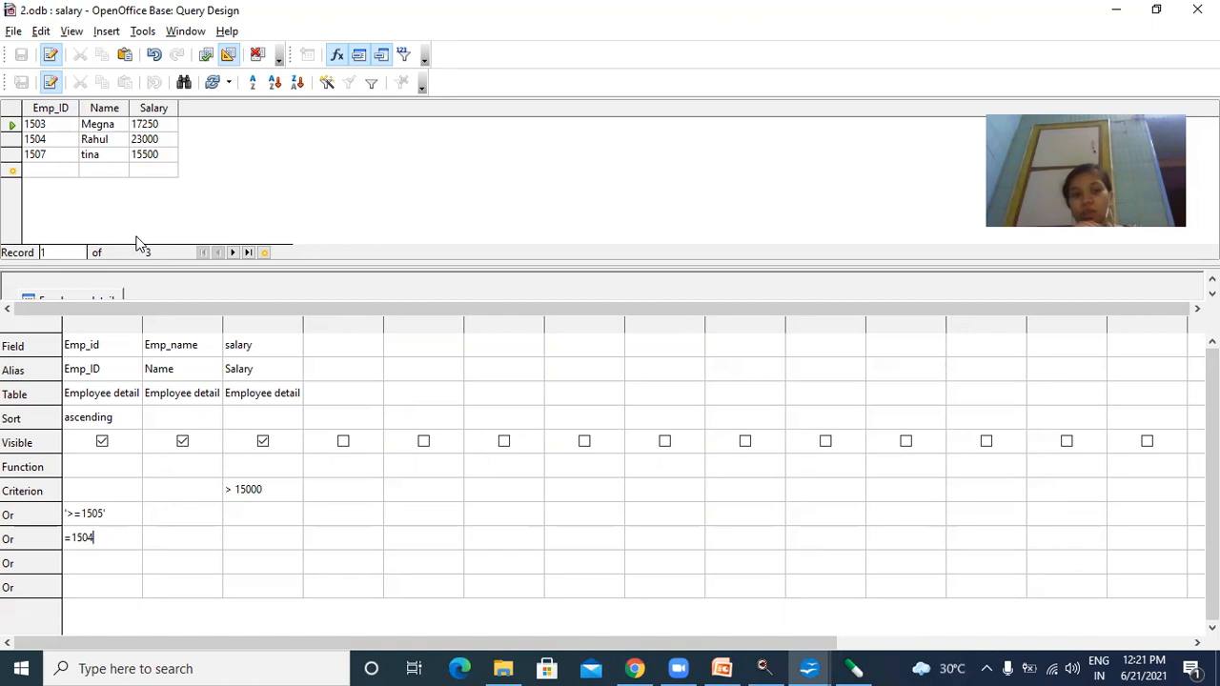
Step: Replace the Emp_id column's second Or condition with =1507, save the query and run it again
key("BackSpace")
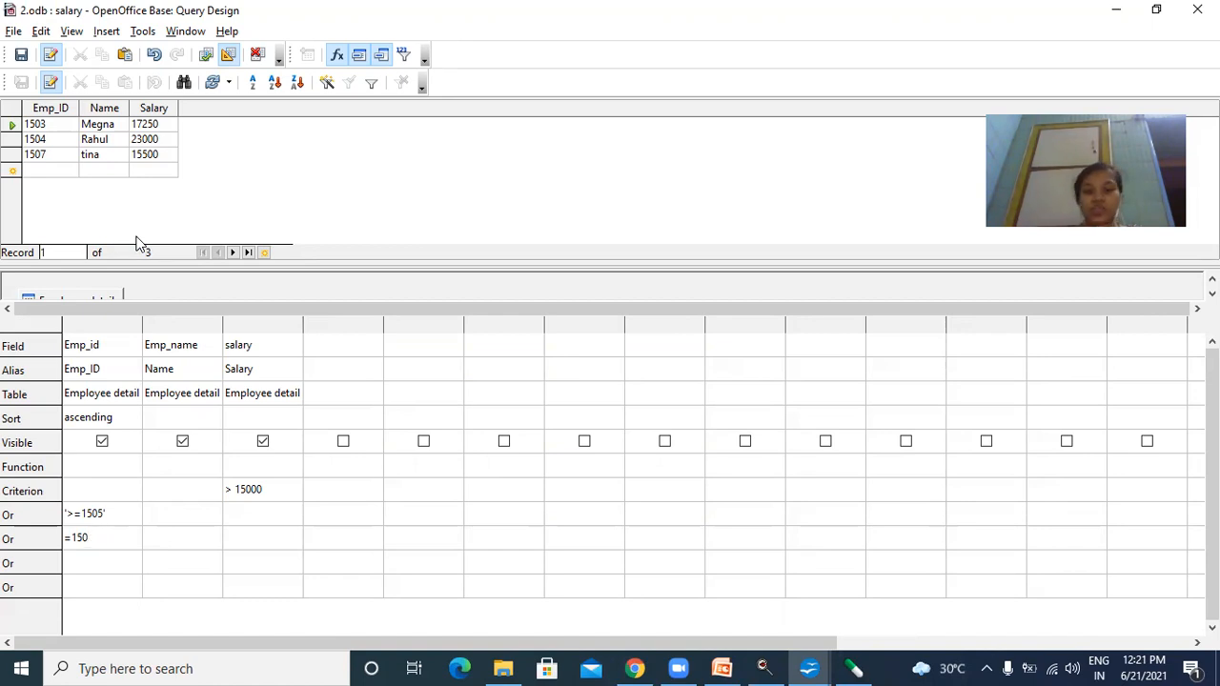
type("5")
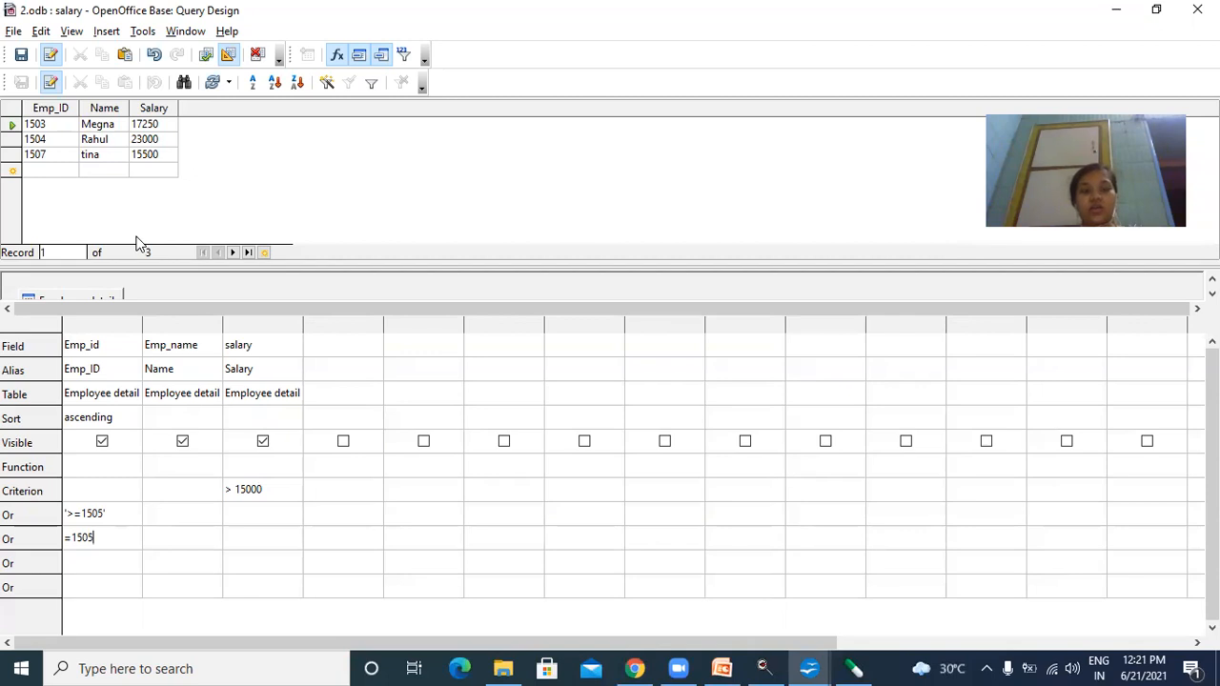
key("BackSpace")
type("7")
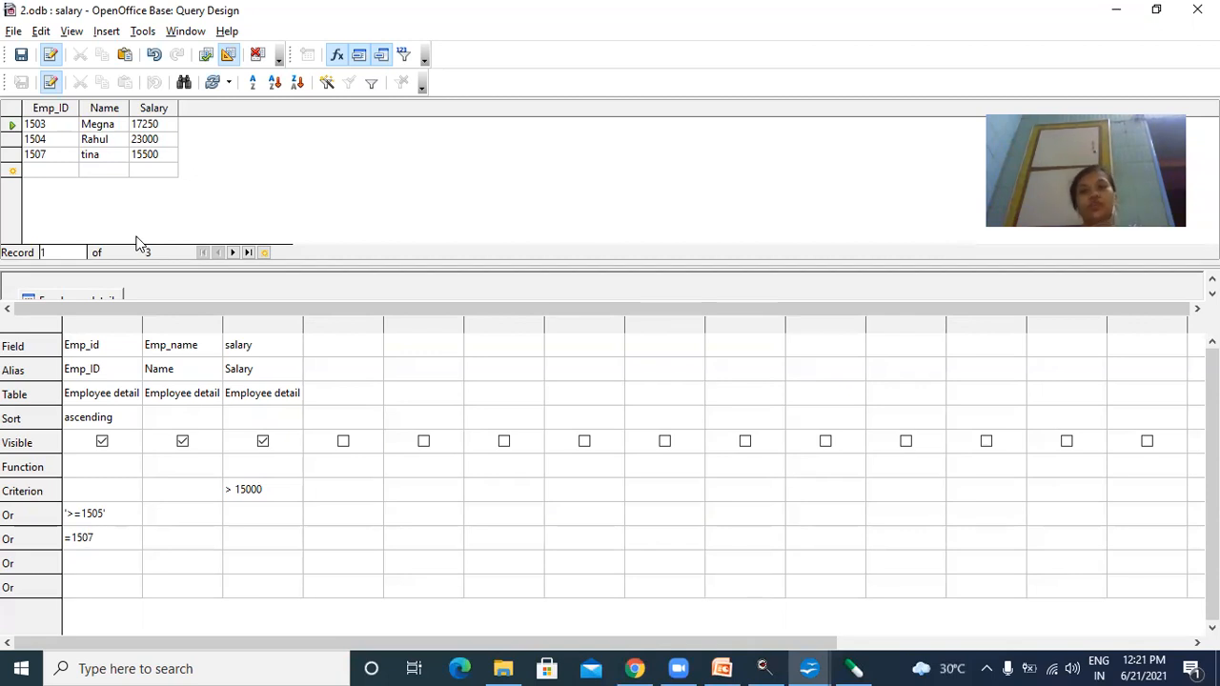
left_click(20, 55)
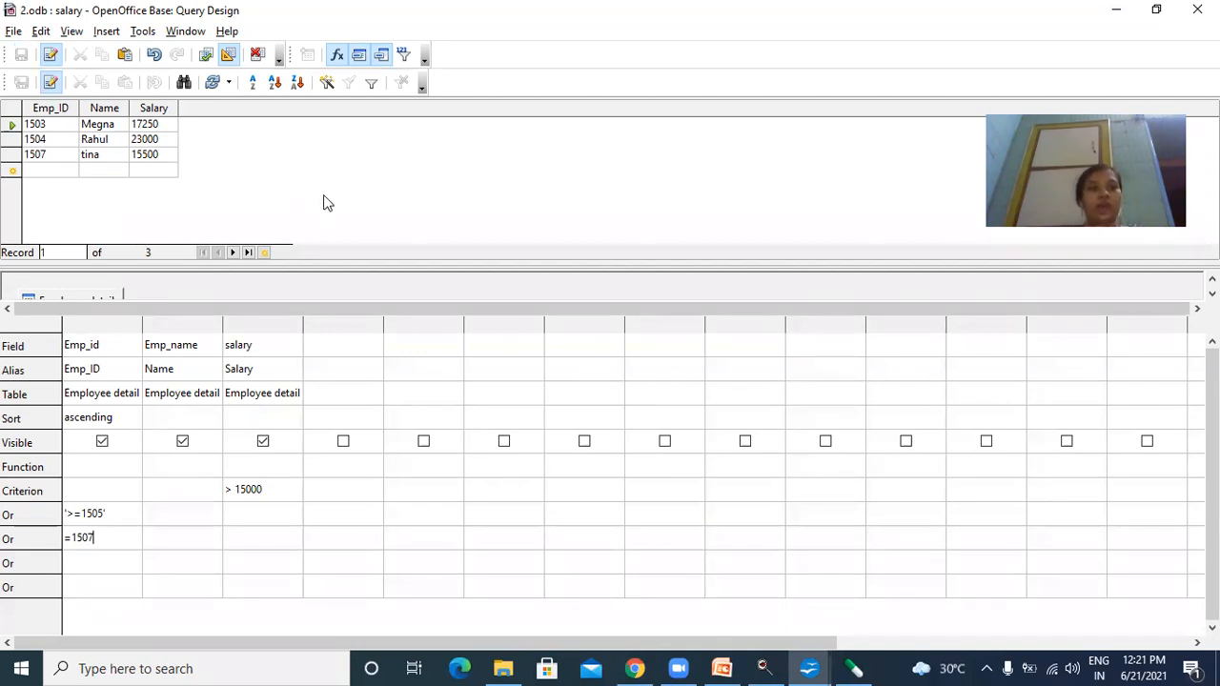
key("F5")
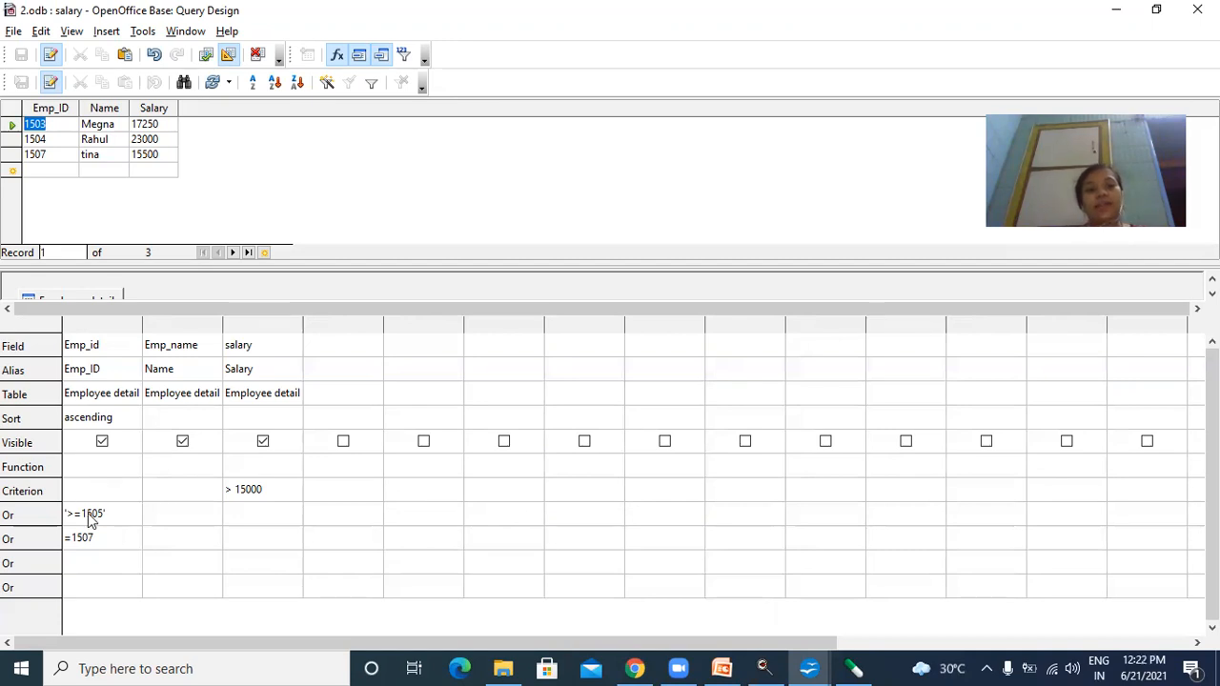
Step: Clear both Or conditions from the Emp_id column, leaving only the salary criterion in the grid
left_click(87, 513)
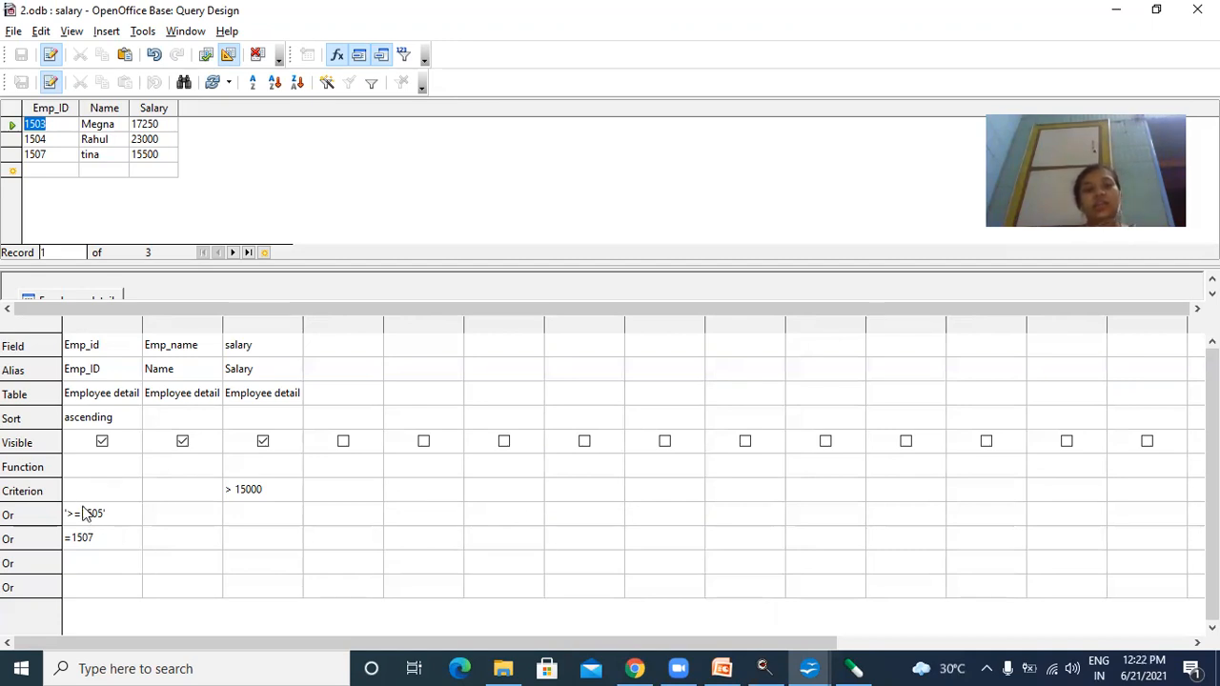
left_click(79, 496)
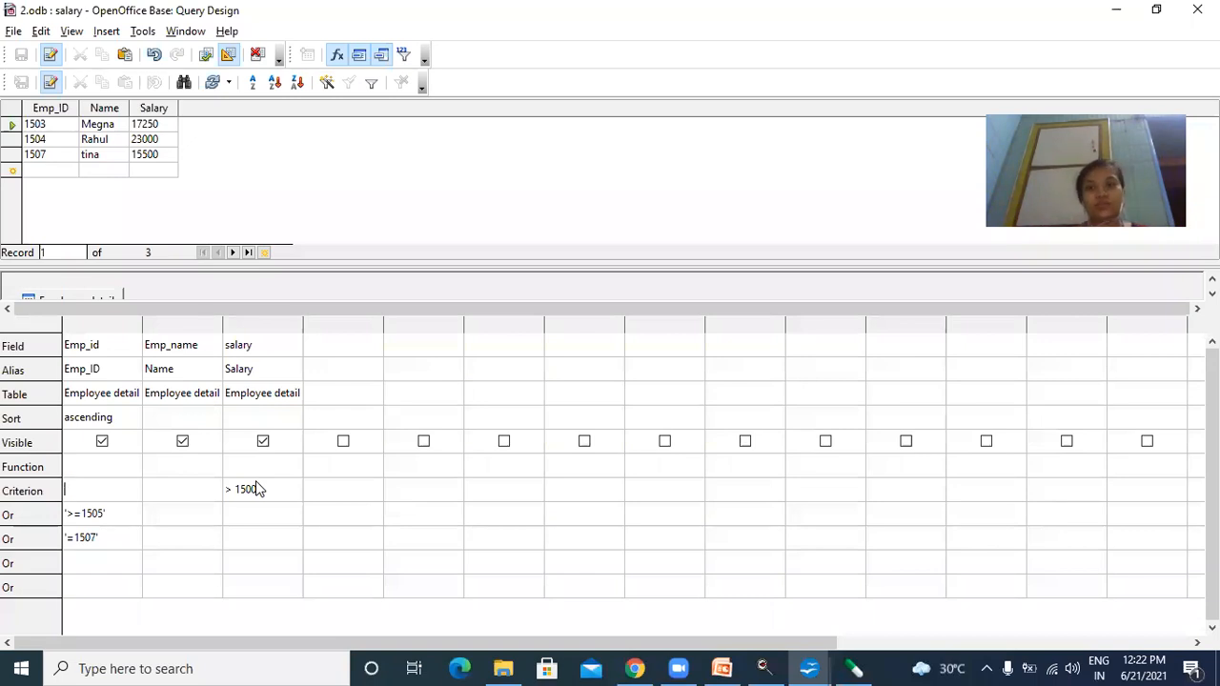
left_click(115, 516)
key("Delete")
key("Delete")
key("Delete")
key("Delete")
key("Delete")
key("Delete")
key("Delete")
key("Delete")
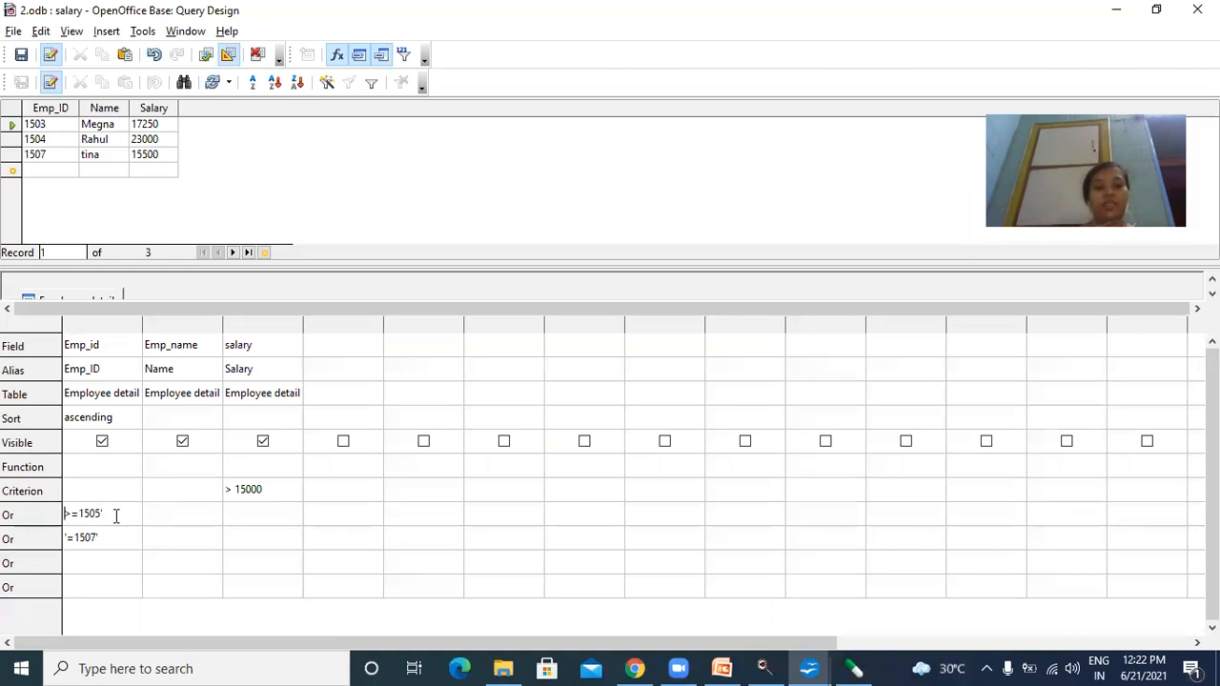
key("Down")
key("Delete")
key("Delete")
key("Delete")
key("Delete")
key("Delete")
key("Delete")
key("Delete")
Step: Enter =1507 in the Emp_id column's Criterion row, then run and save the query
left_click(108, 489)
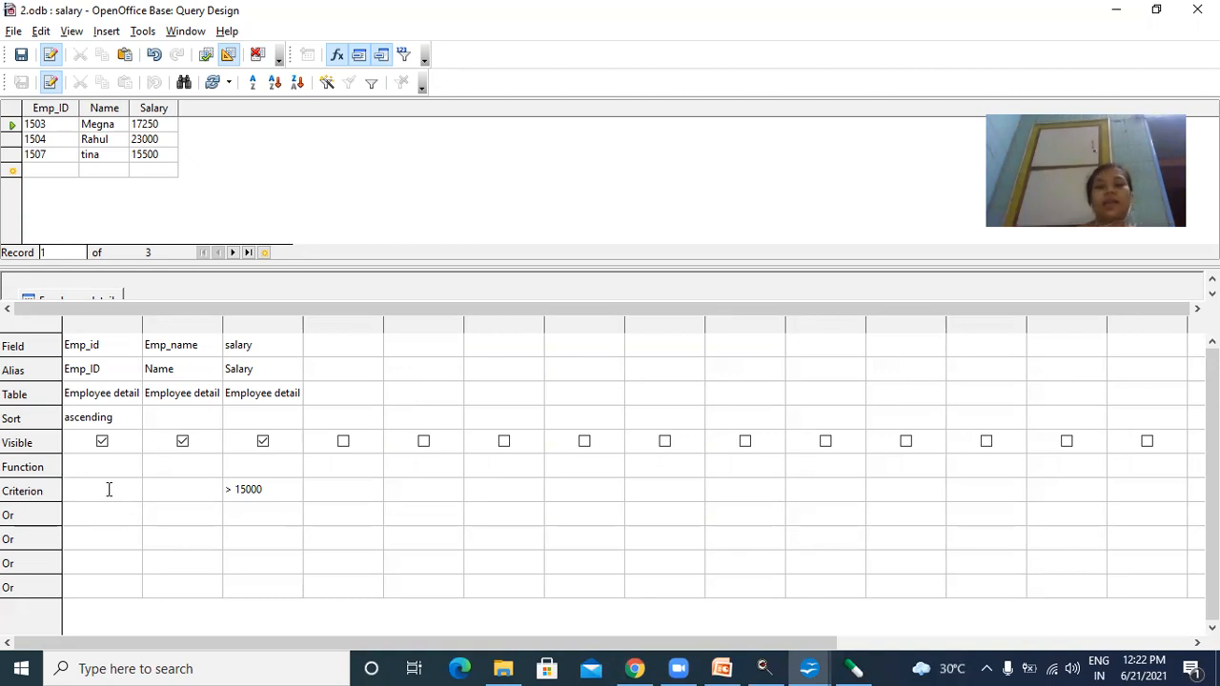
type("=1507")
key("ctrl+s")
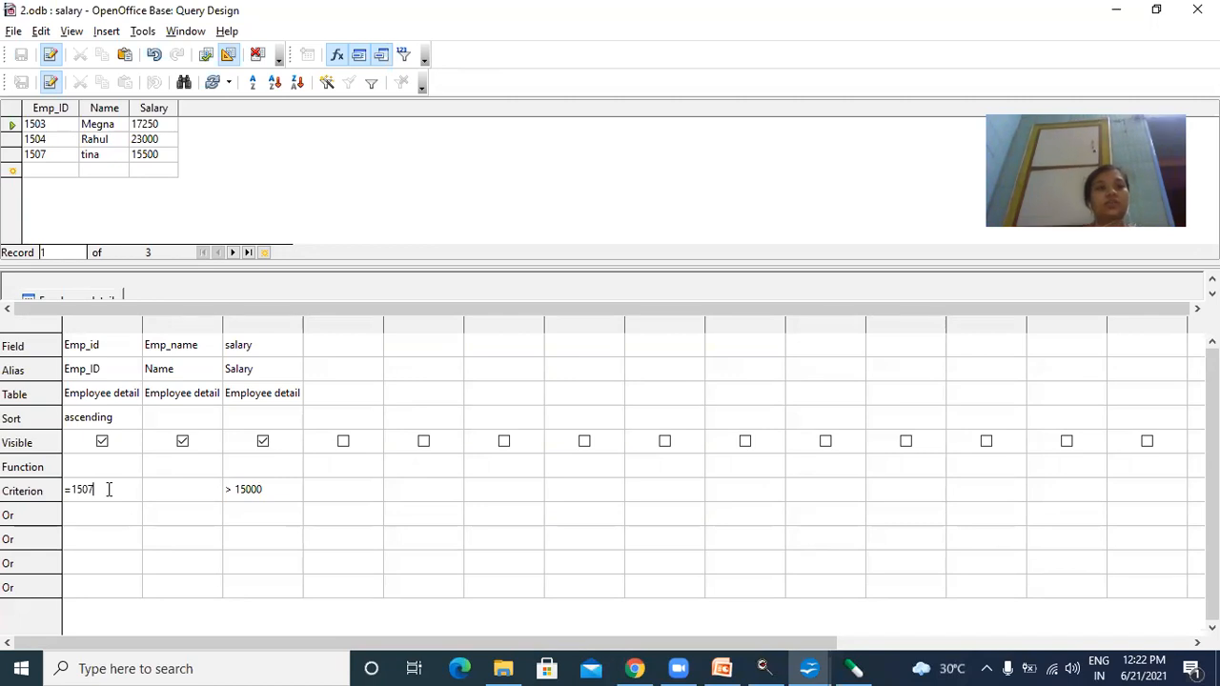
type("6")
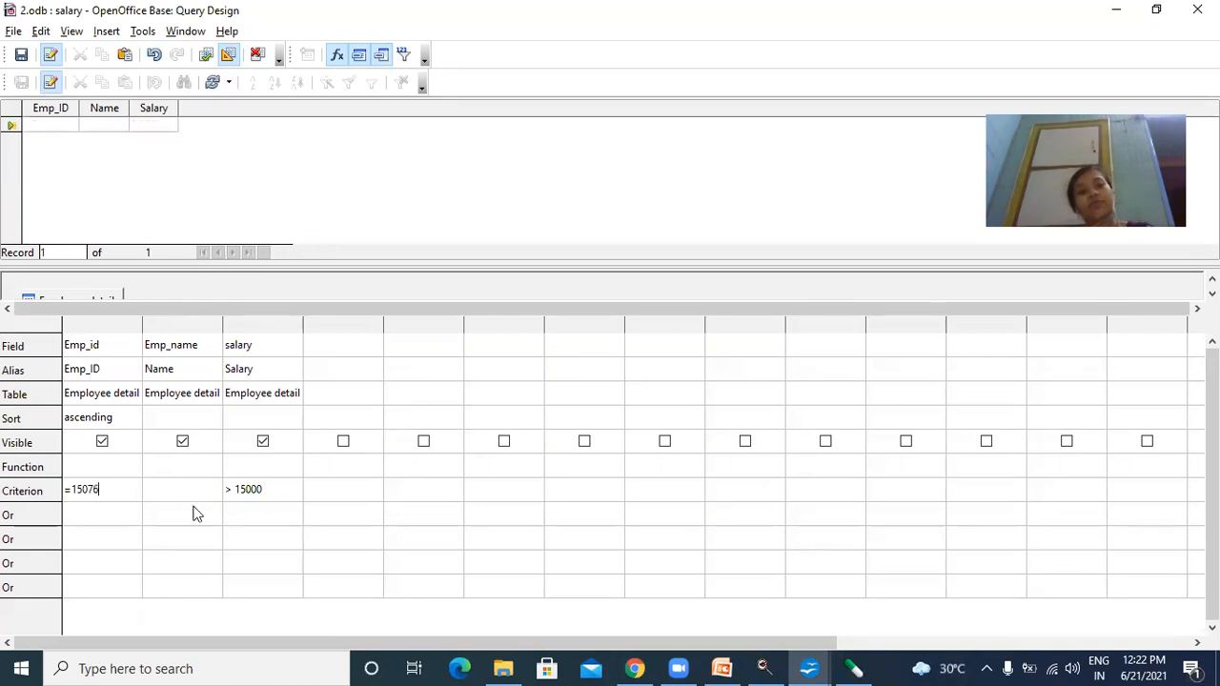
key("BackSpace")
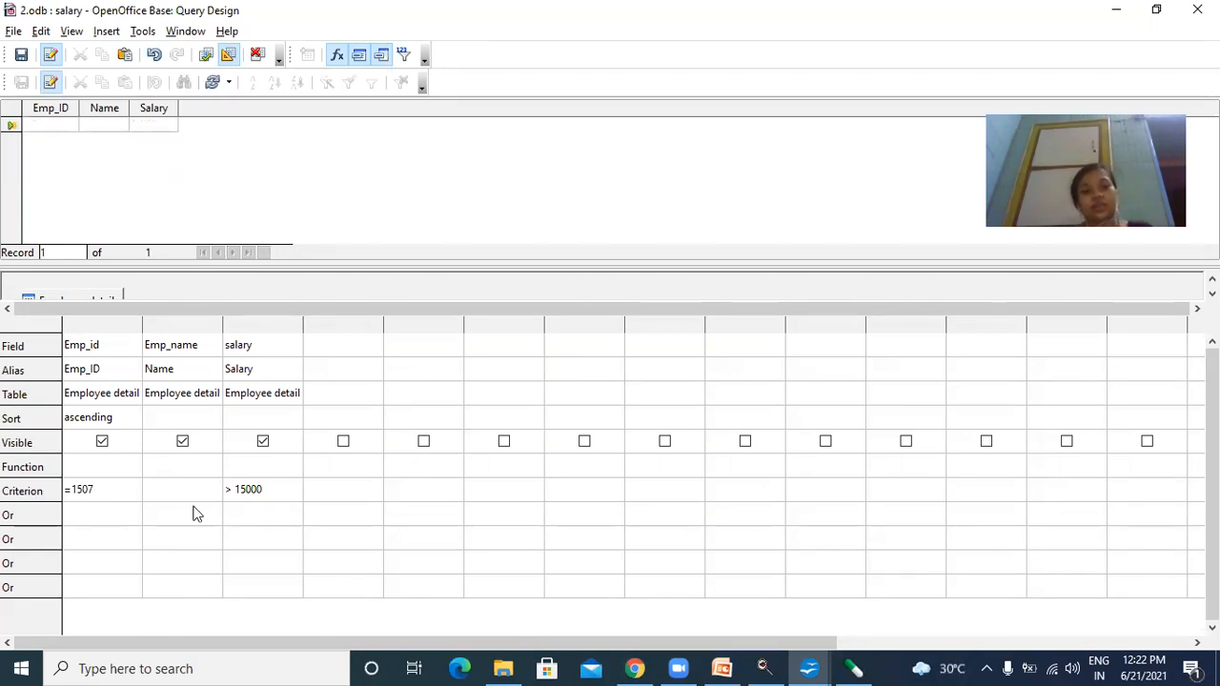
key("ctrl+s")
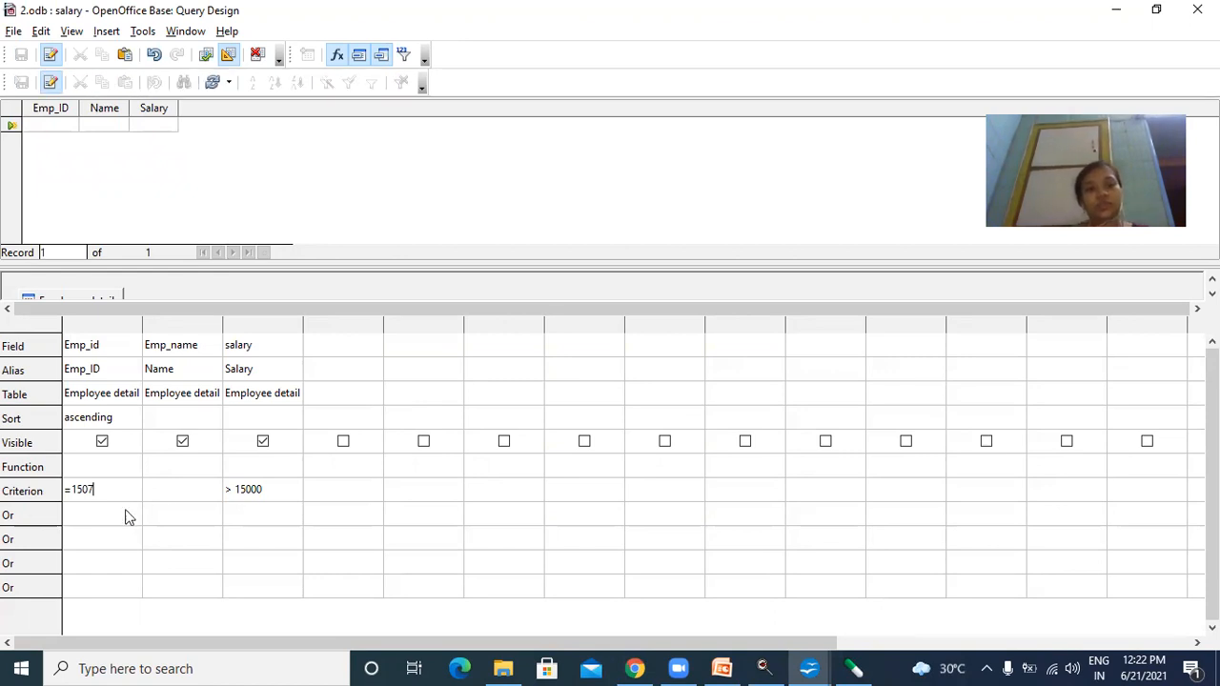
Step: Change the Emp_id column's criterion to >=1505 and save the query
left_click(243, 489)
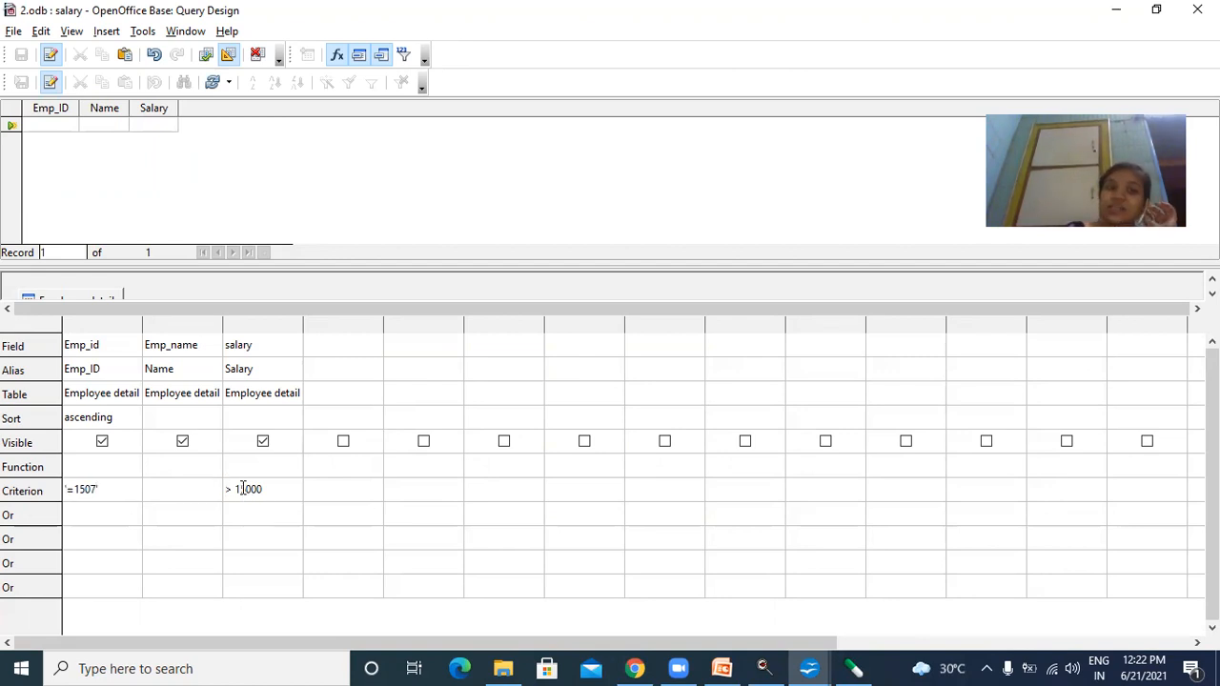
left_click(110, 483)
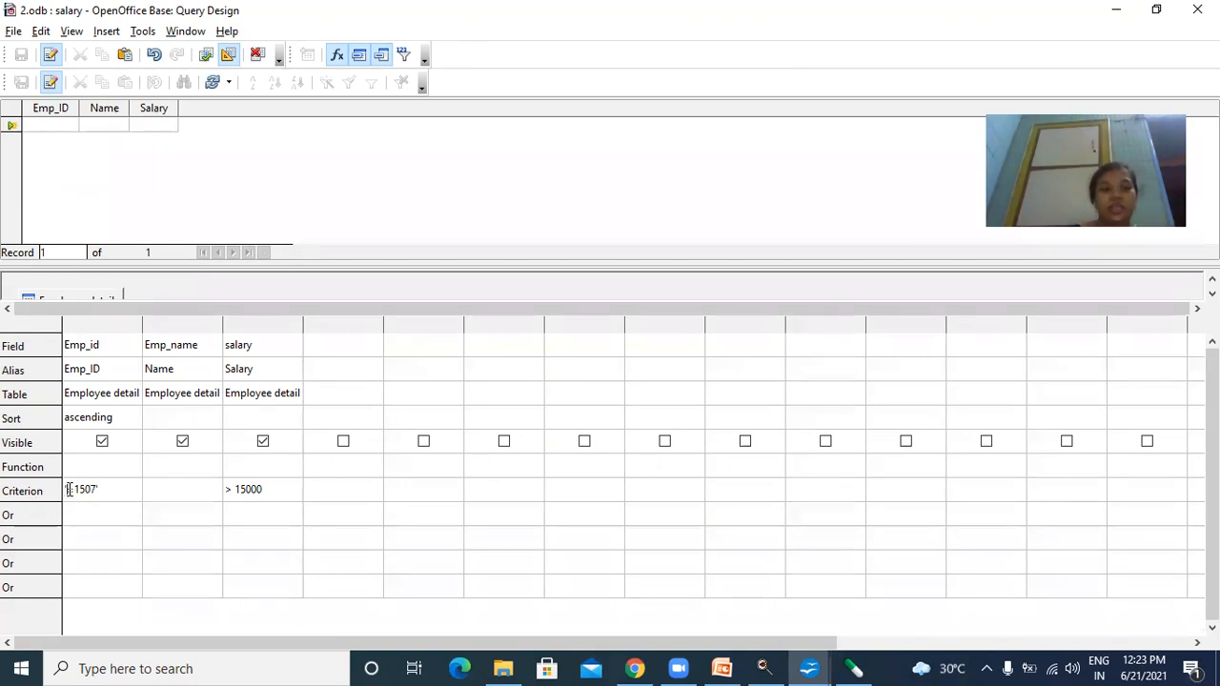
type("=1")
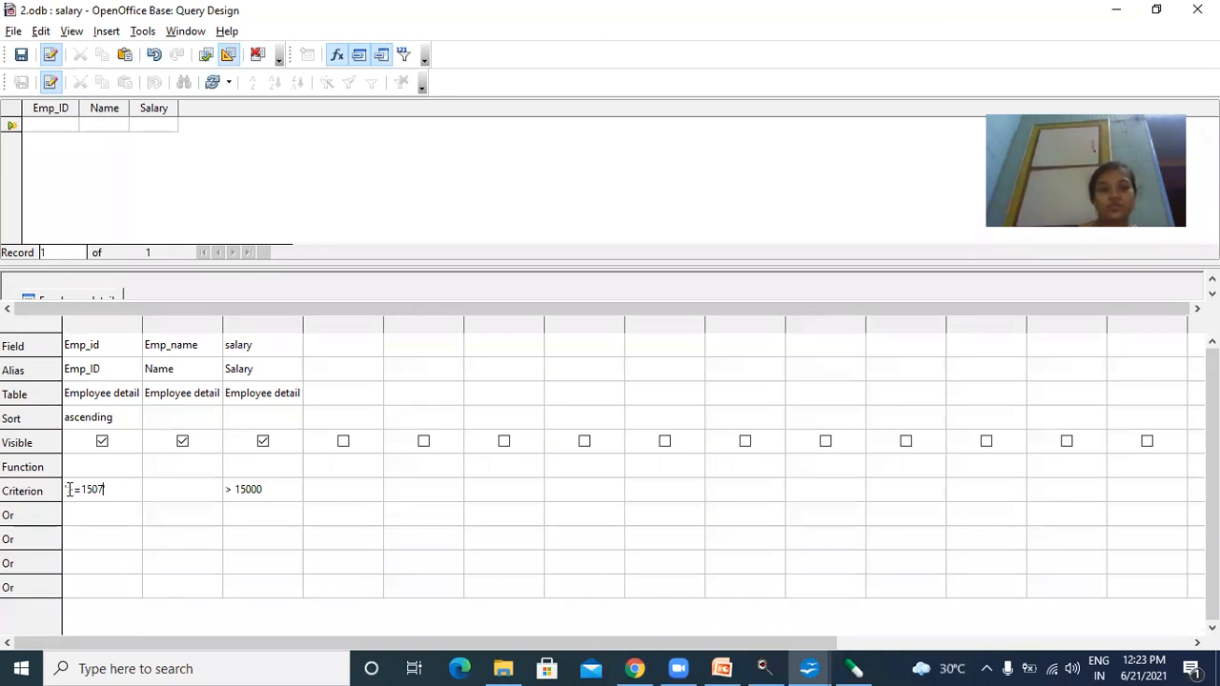
type("5")
key("ctrl+s")
Step: Check the records in the Employee detail table and return to the 2.odb database window
key("alt+Tab")
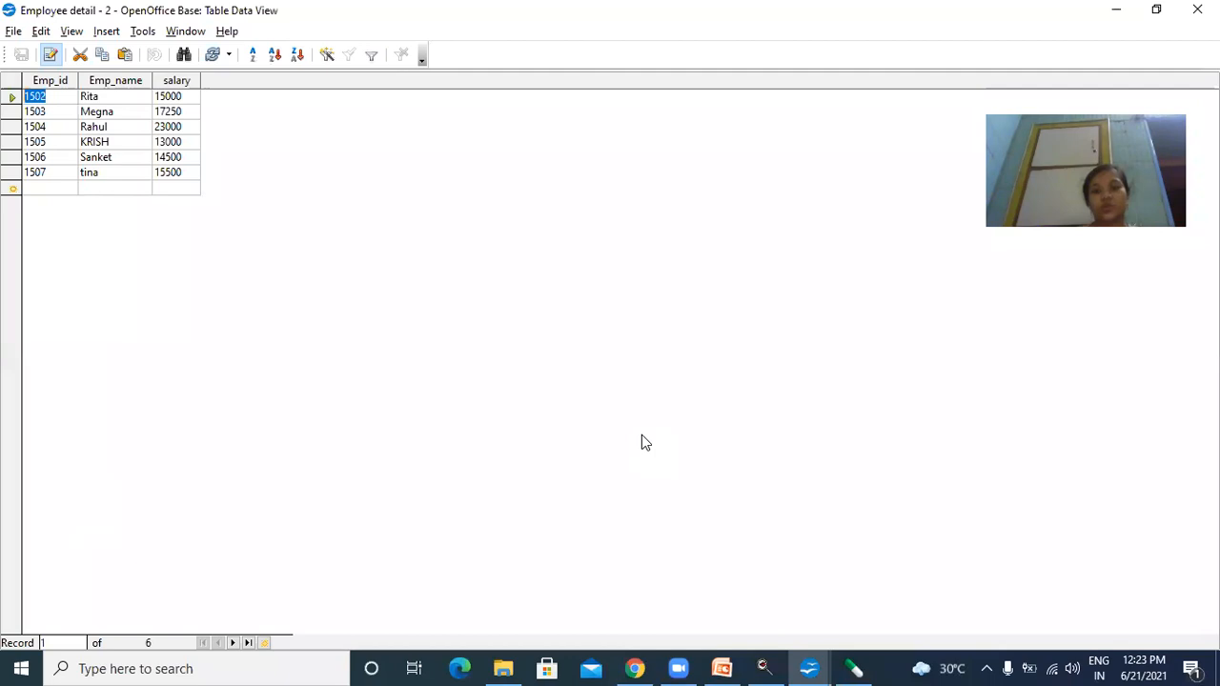
left_click(809, 668)
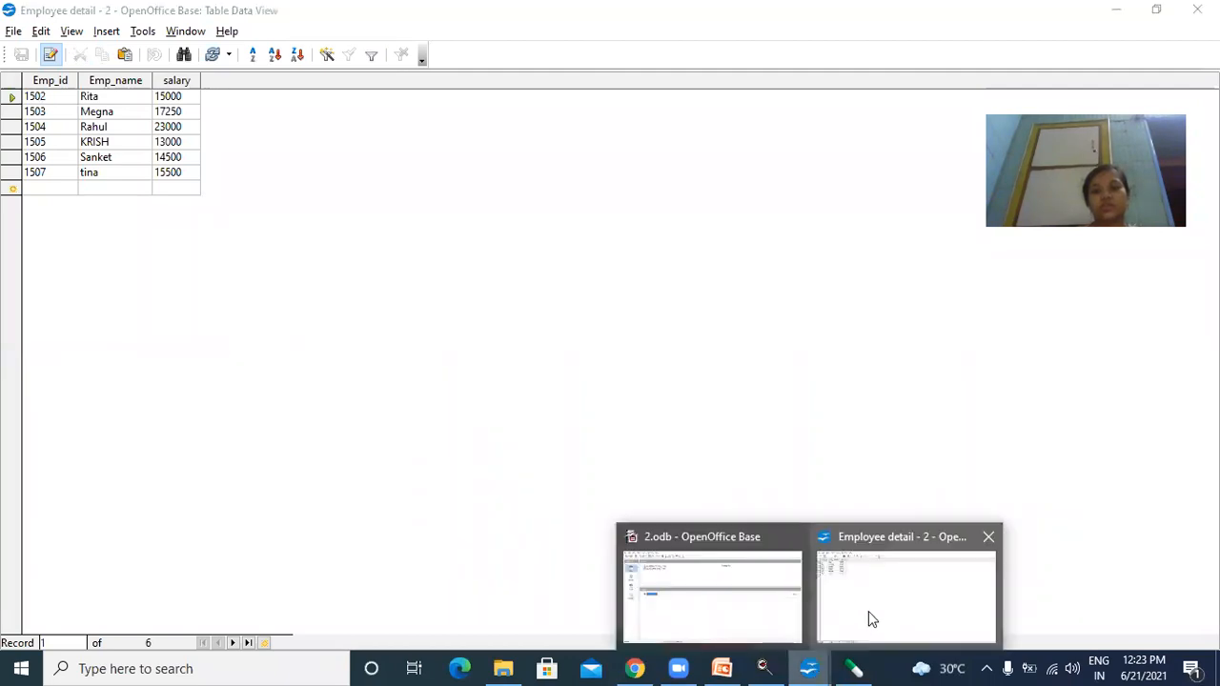
left_click(868, 613)
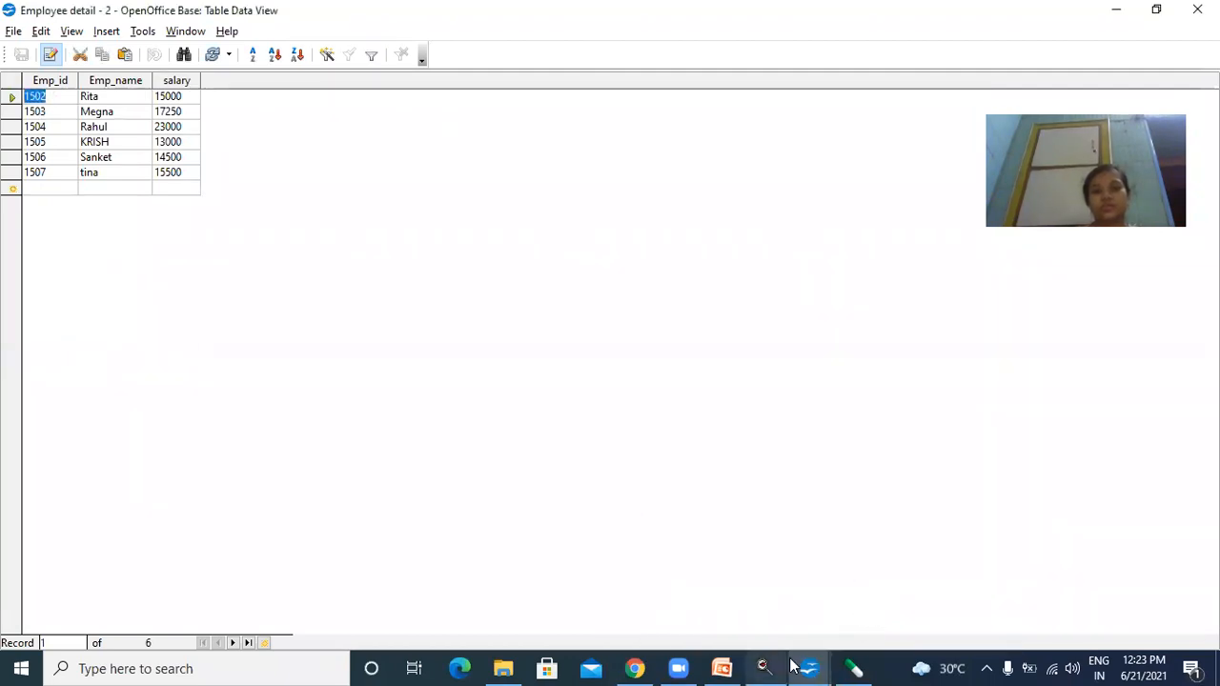
left_click(853, 668)
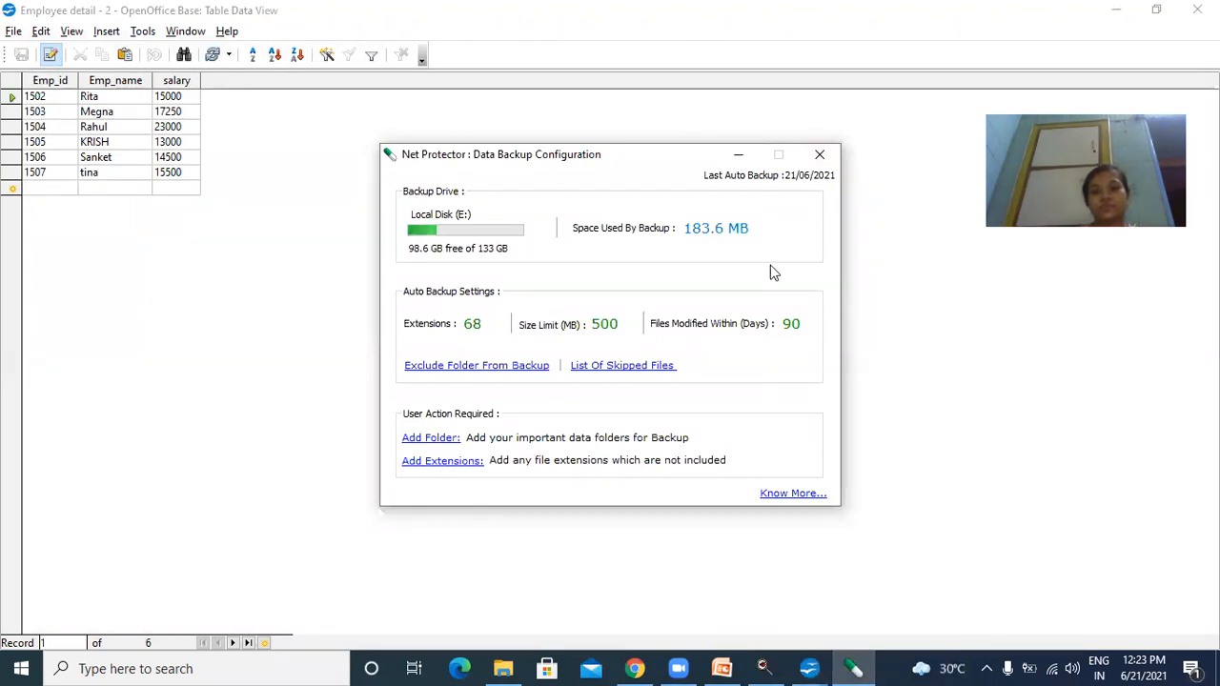
left_click(738, 155)
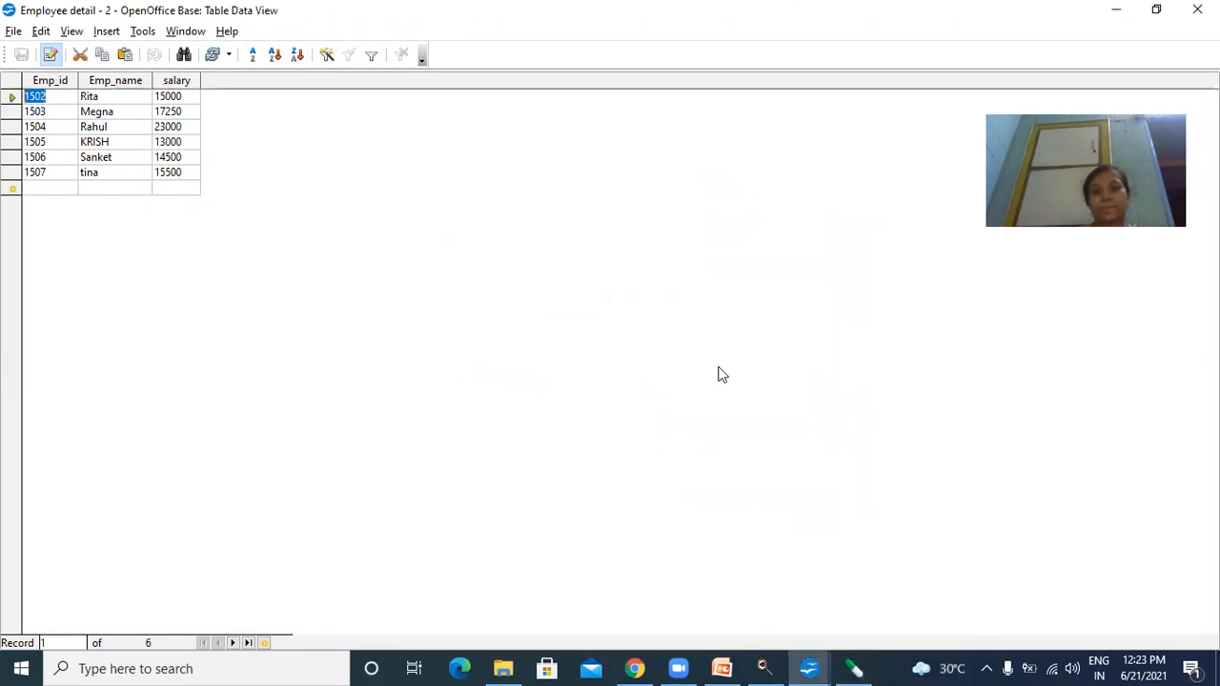
left_click(808, 668)
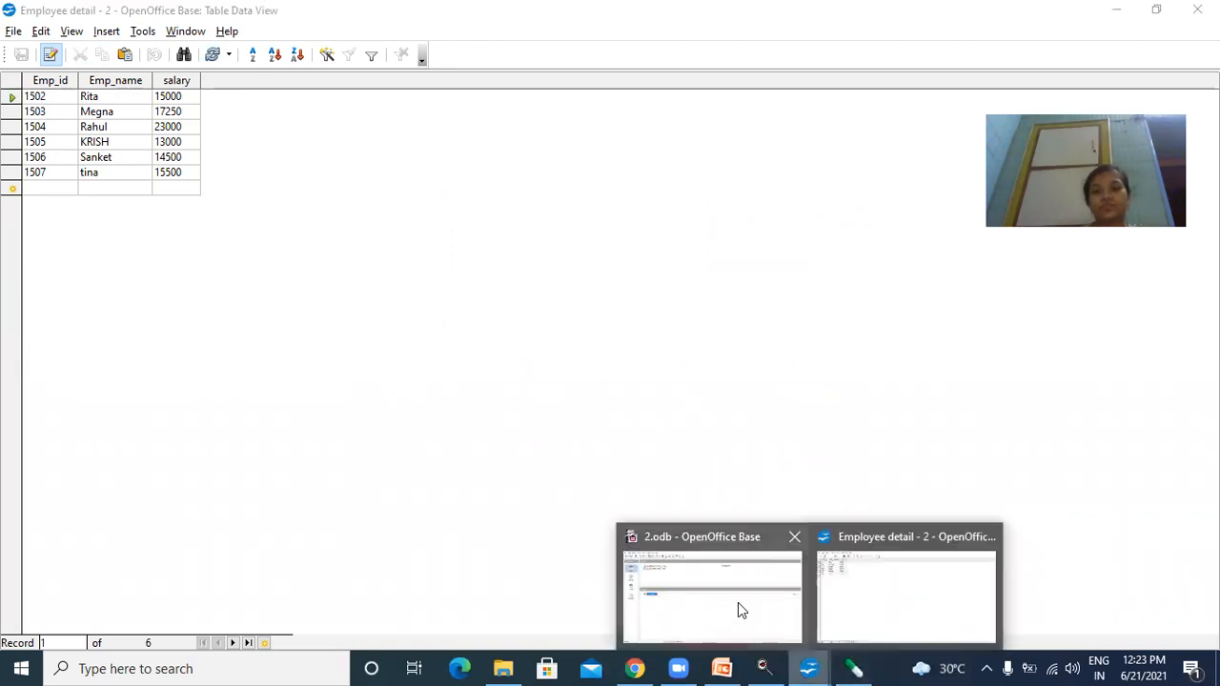
left_click(700, 589)
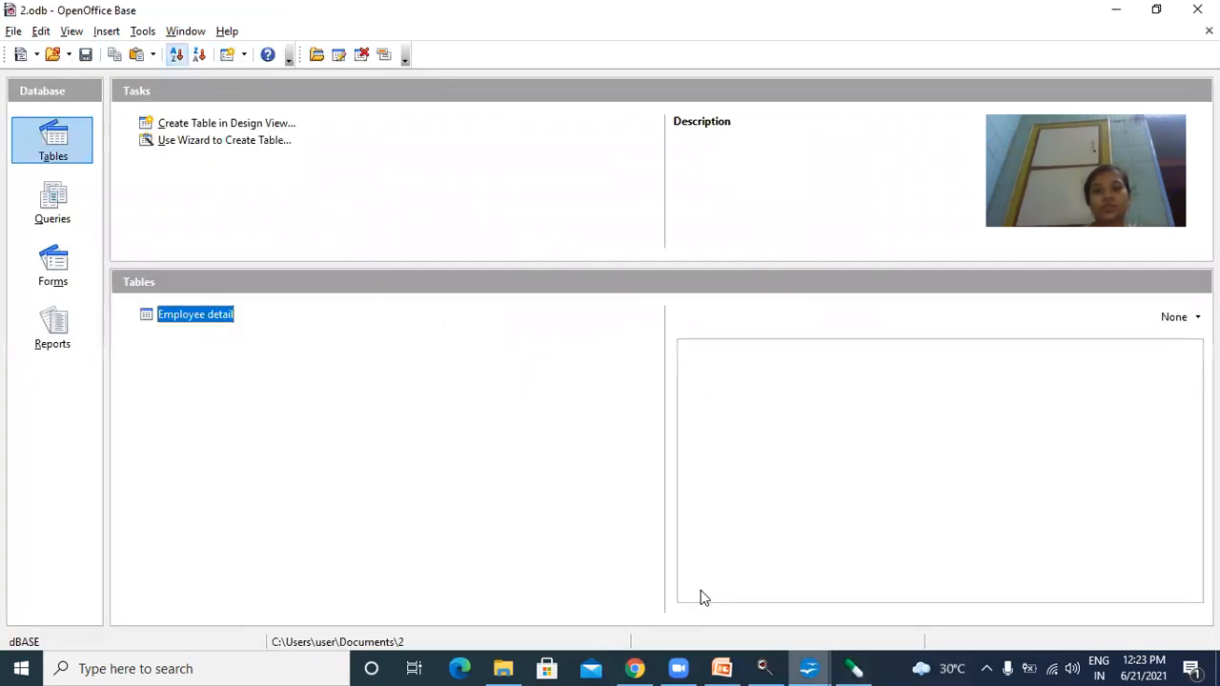
Step: Open the saved salary query from the database's queries to view its results, and close the data view
left_click(53, 217)
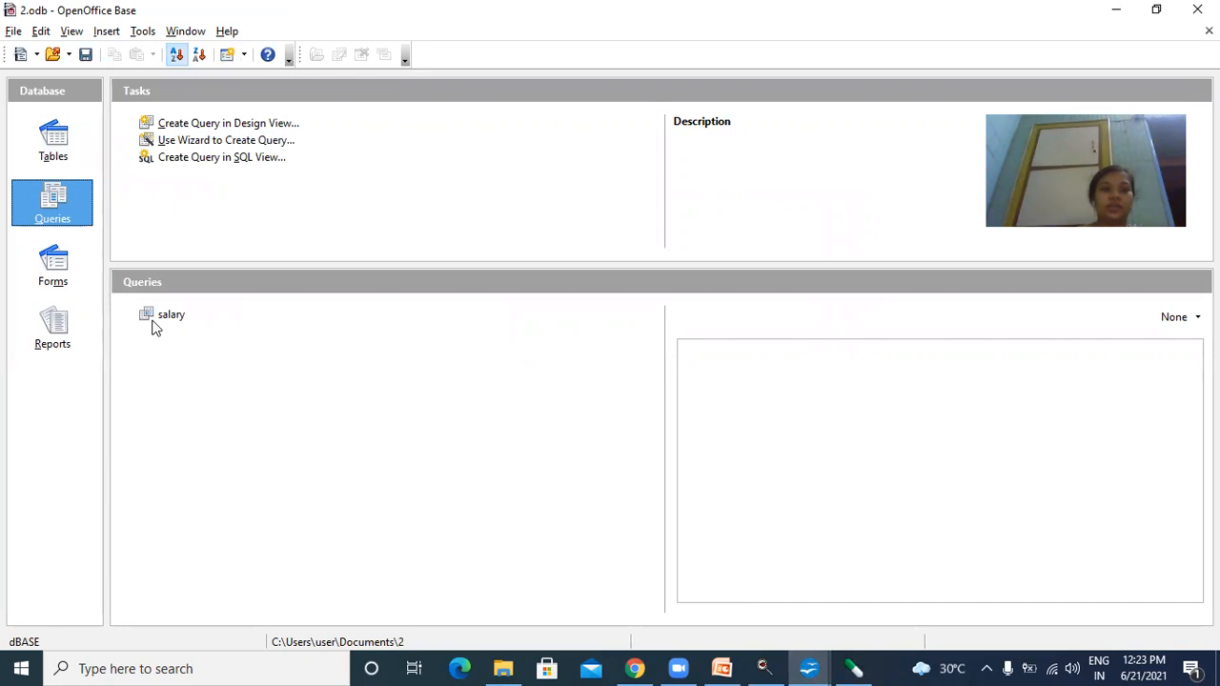
left_click(153, 321)
double_click(155, 326)
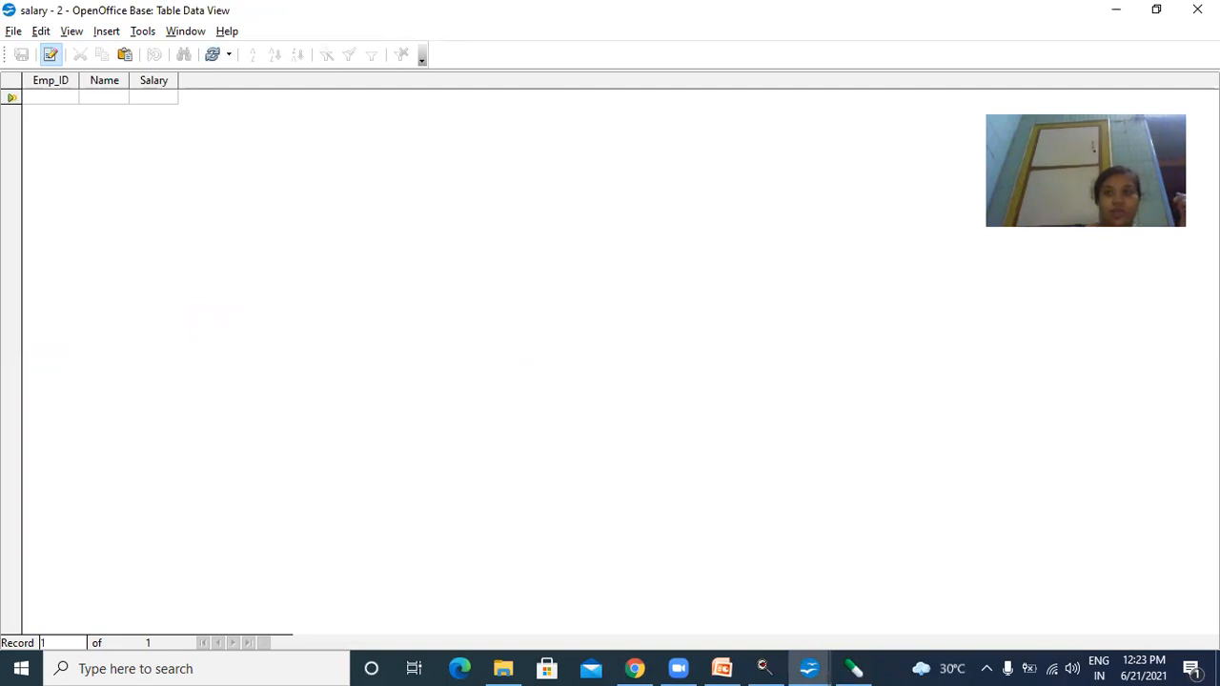
left_click(1197, 9)
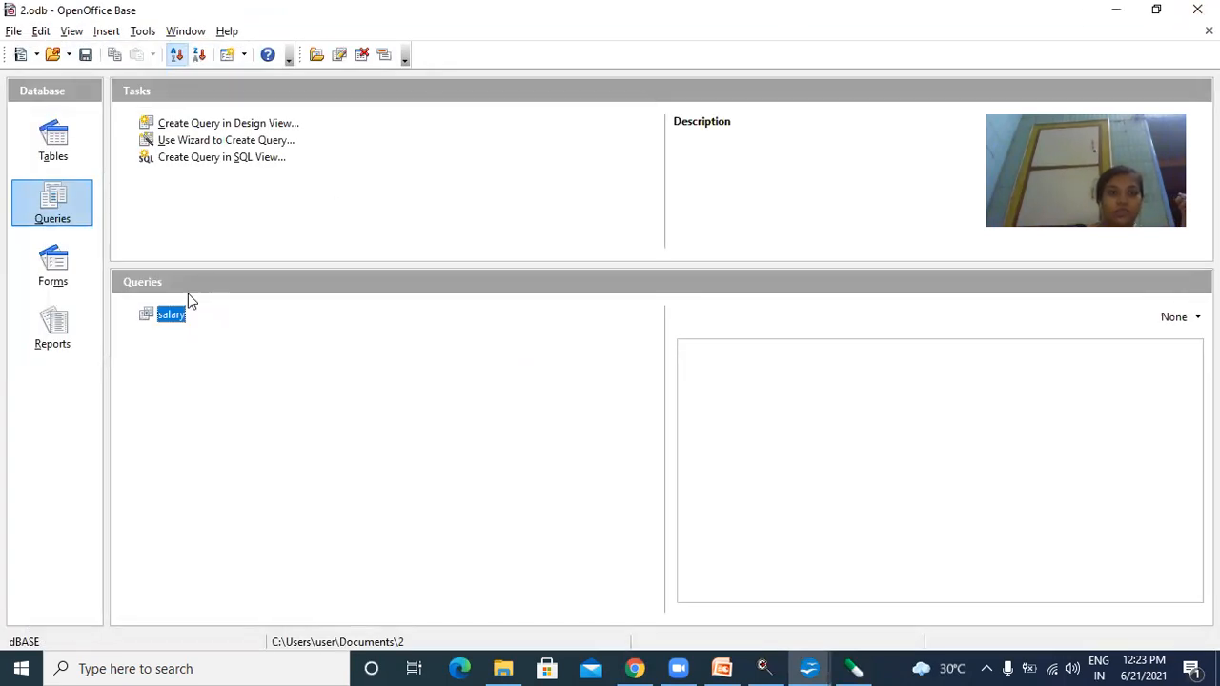
Step: Open the salary query for editing and move its Employee detail table window into view
right_click(176, 314)
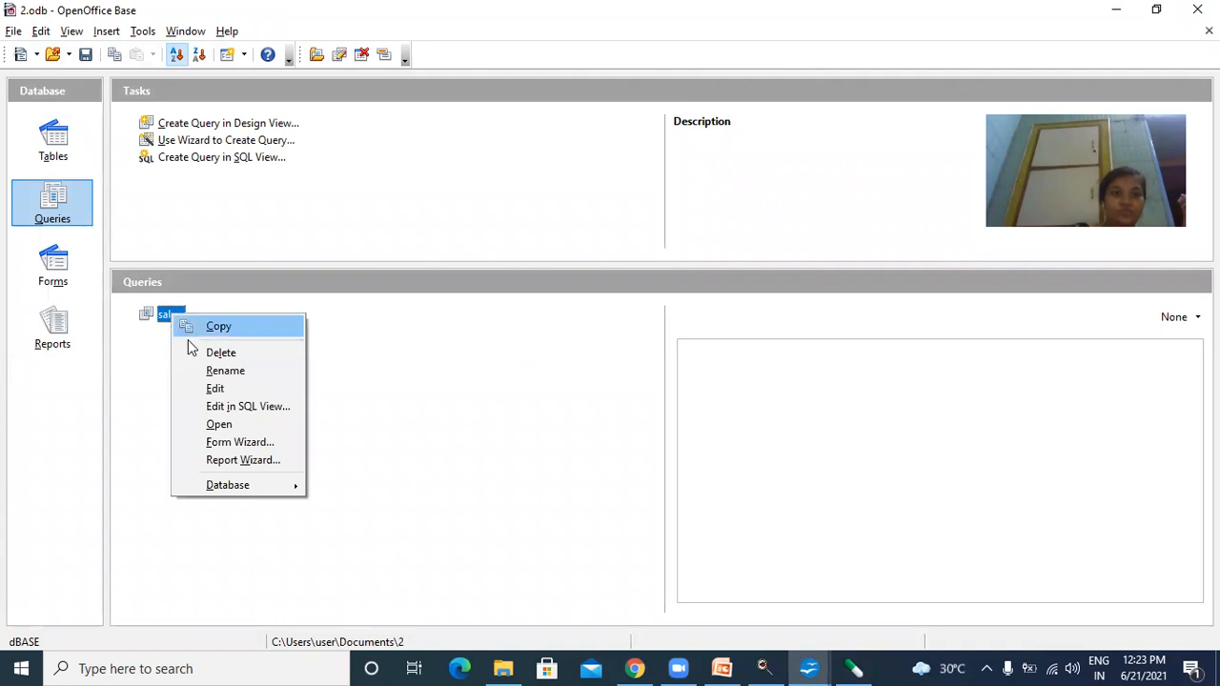
left_click(218, 389)
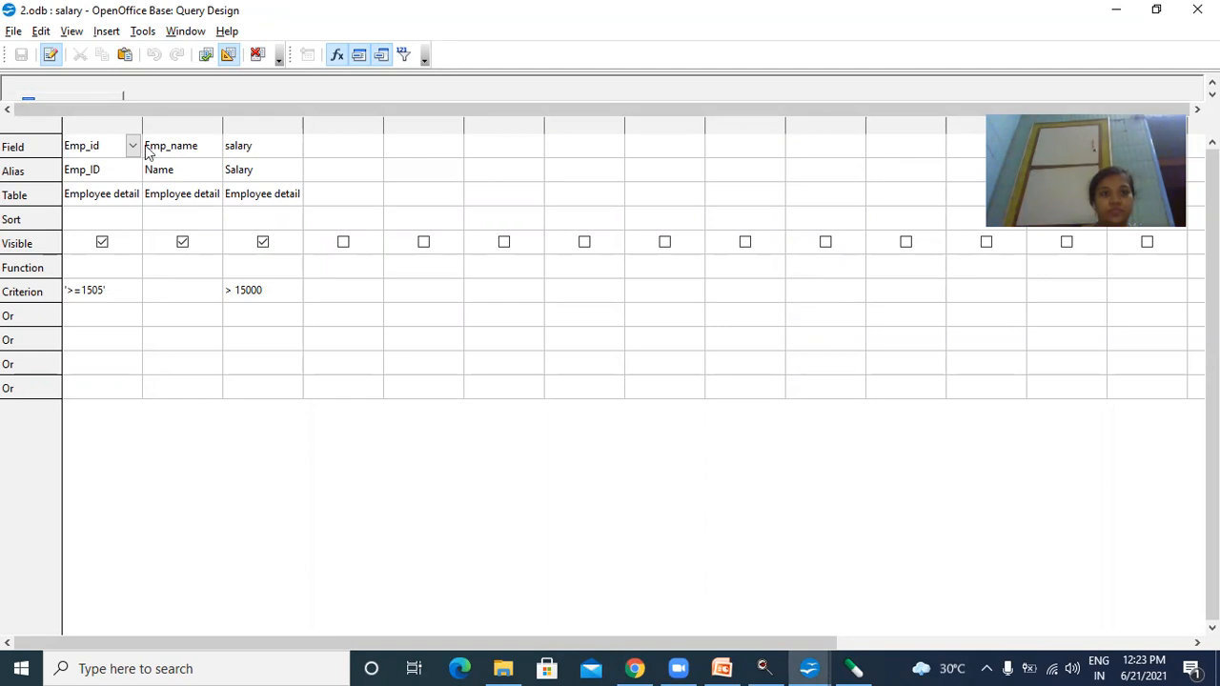
left_click(100, 289)
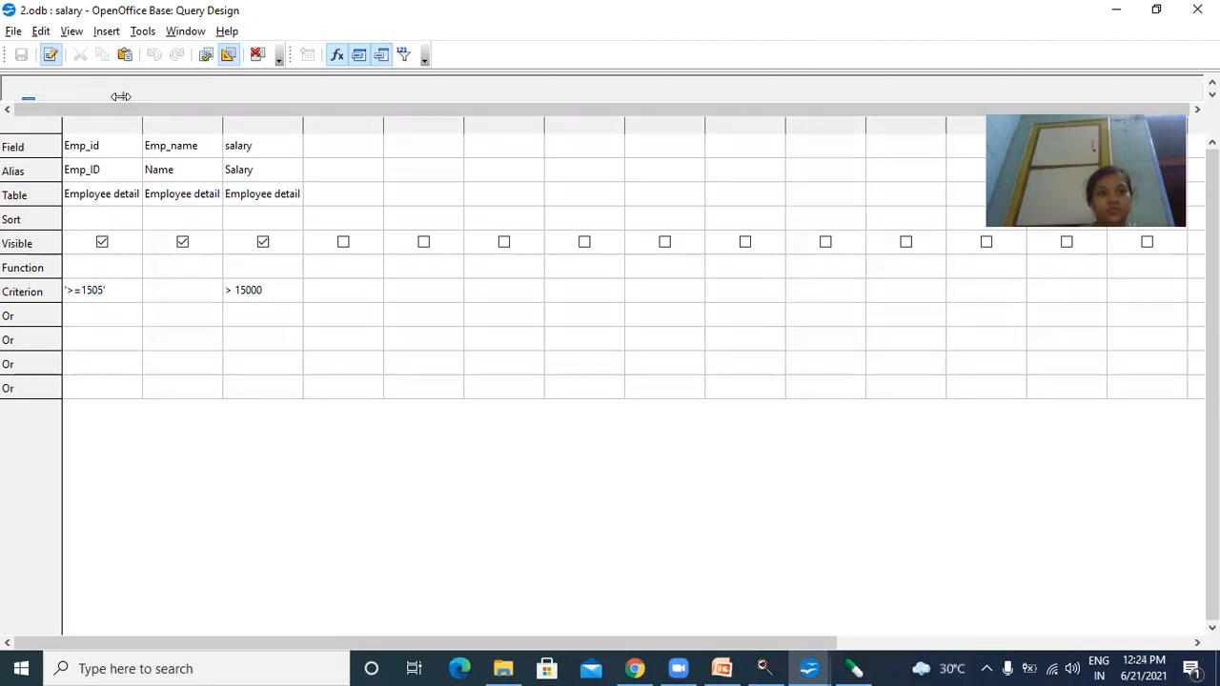
mouse_move(118, 91)
left_mouse_down()
mouse_move(121, 123)
mouse_move(131, 88)
left_mouse_up()
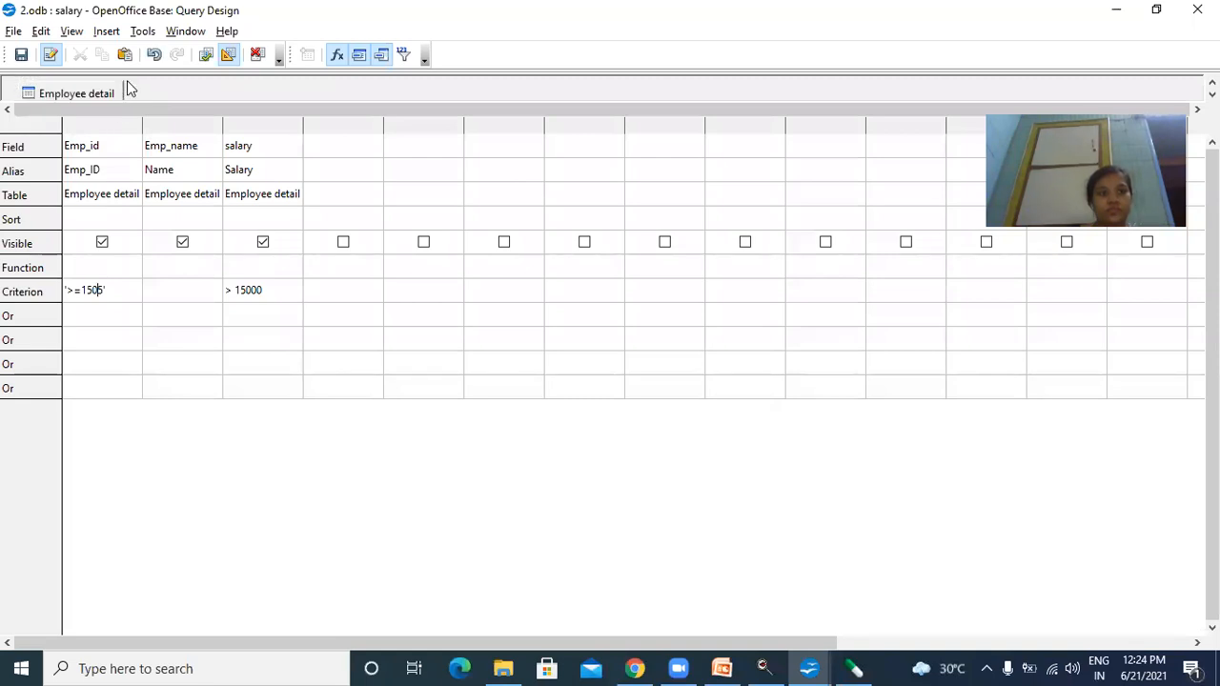
left_click(98, 91)
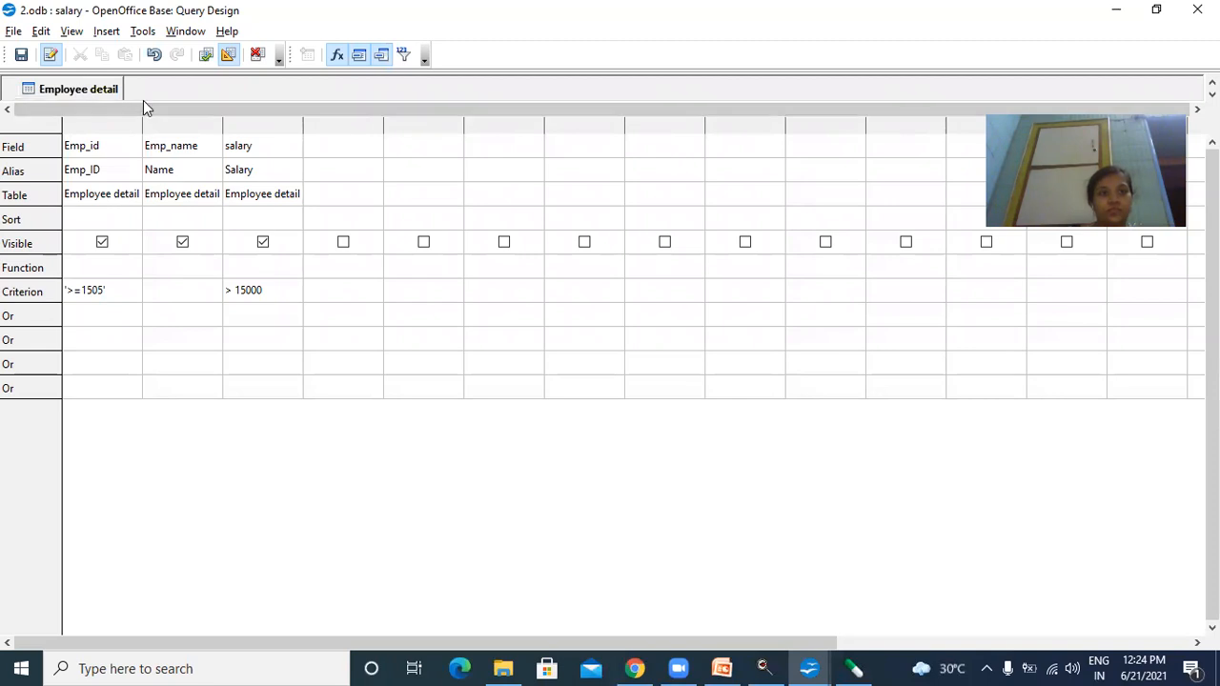
left_click(142, 138)
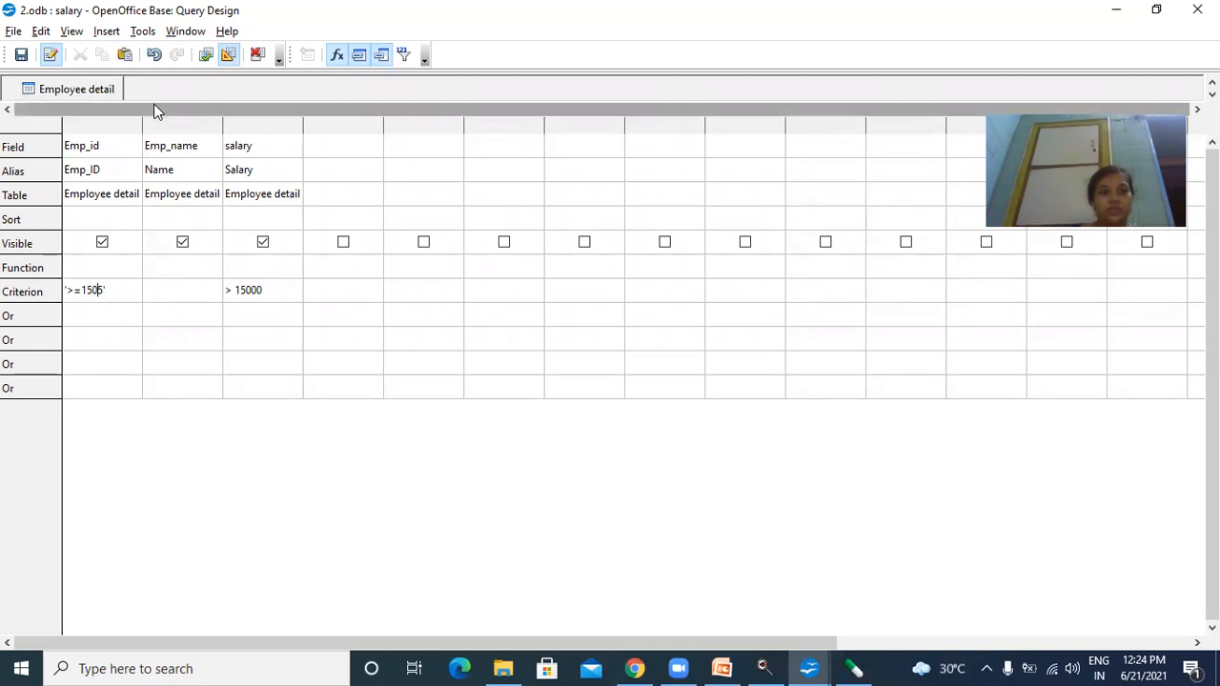
left_click(40, 30)
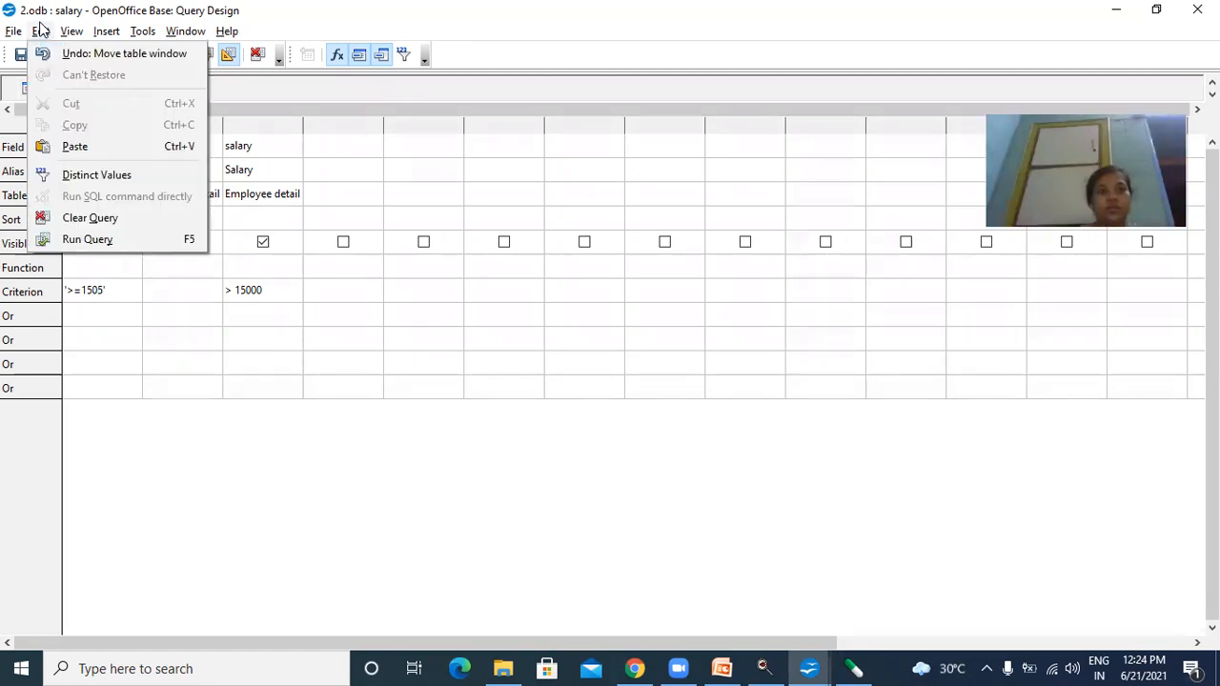
left_click(13, 31)
mouse_move(13, 56)
left_click(378, 391)
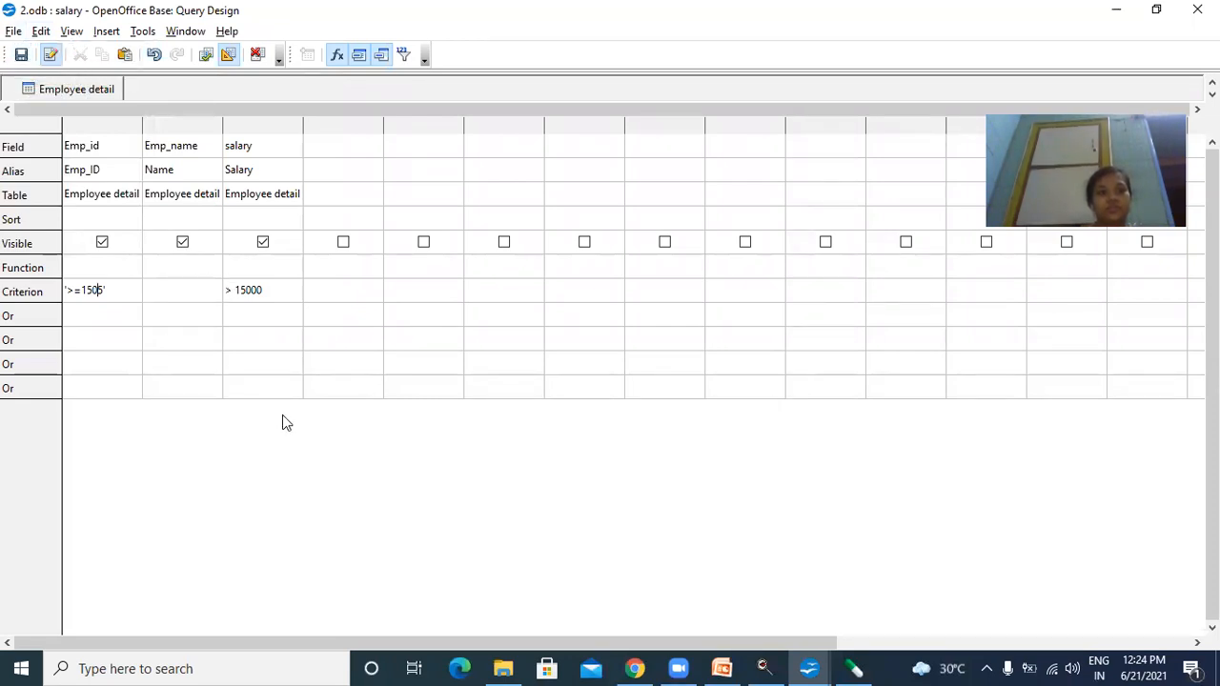
Step: Re-enter the Emp_id column's criterion as >=1505 without quotation marks and save the query
left_click(212, 320)
left_click(124, 284)
key("Delete")
key("Delete")
key("Delete")
key("Delete")
key("Delete")
key("Delete")
key("Delete")
key("Delete")
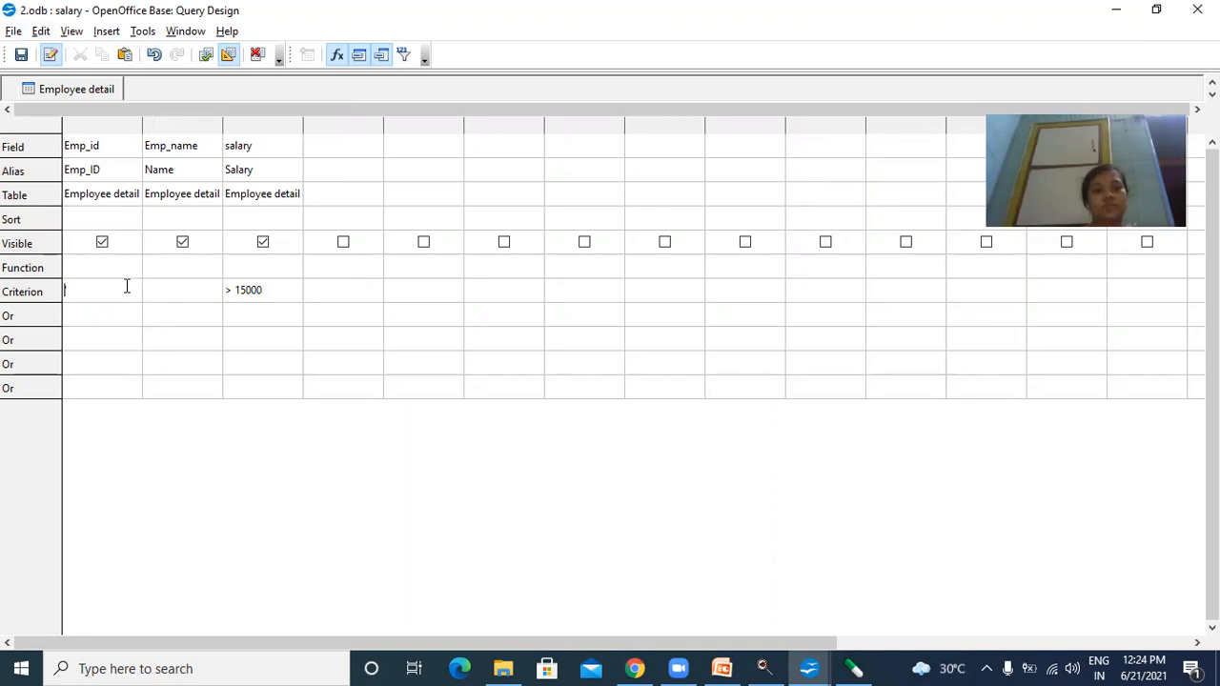
type(">=")
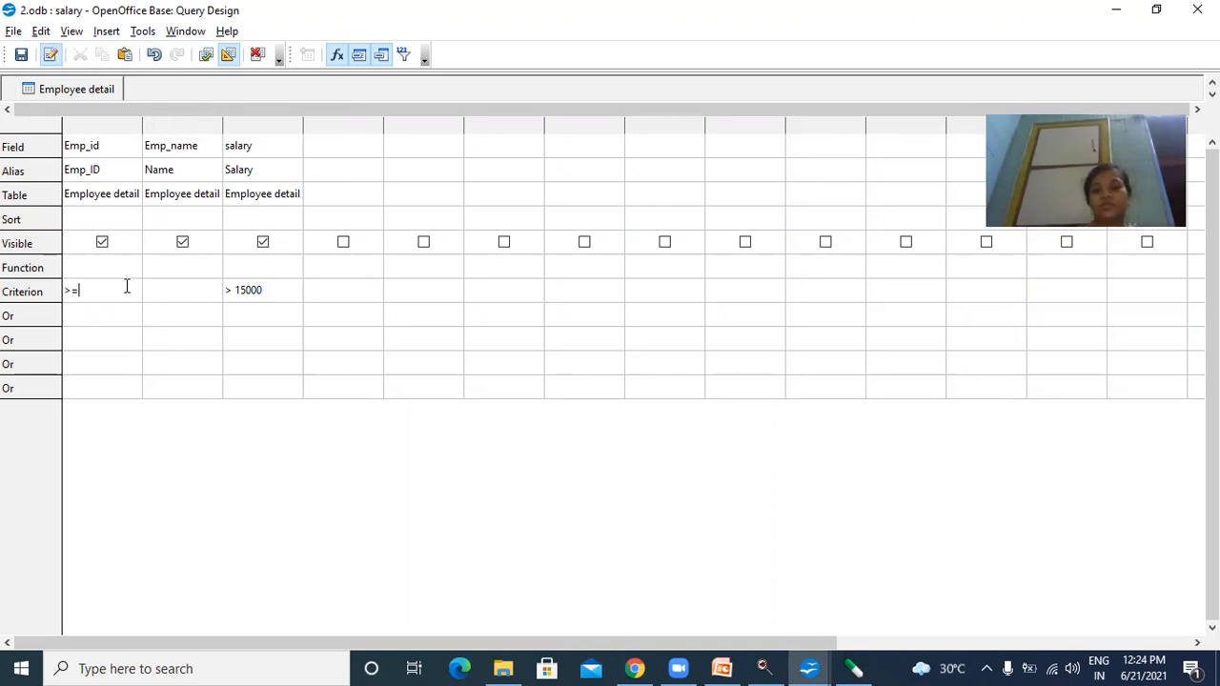
type("1500")
key("BackSpace")
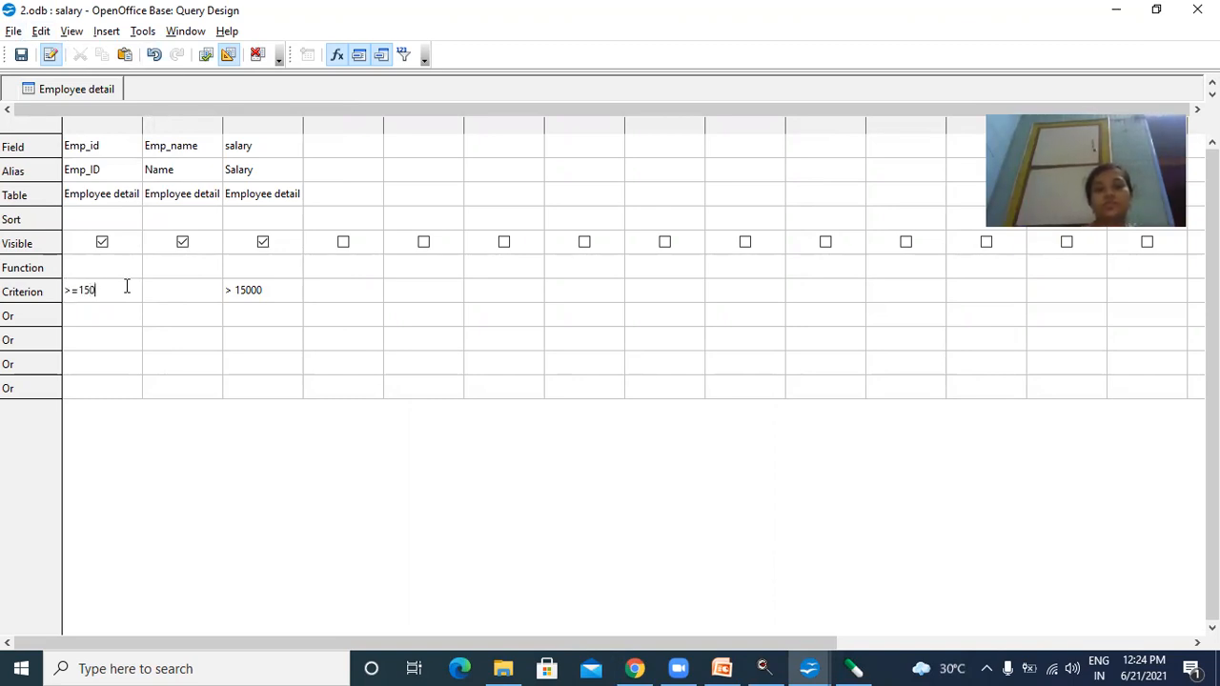
type("5")
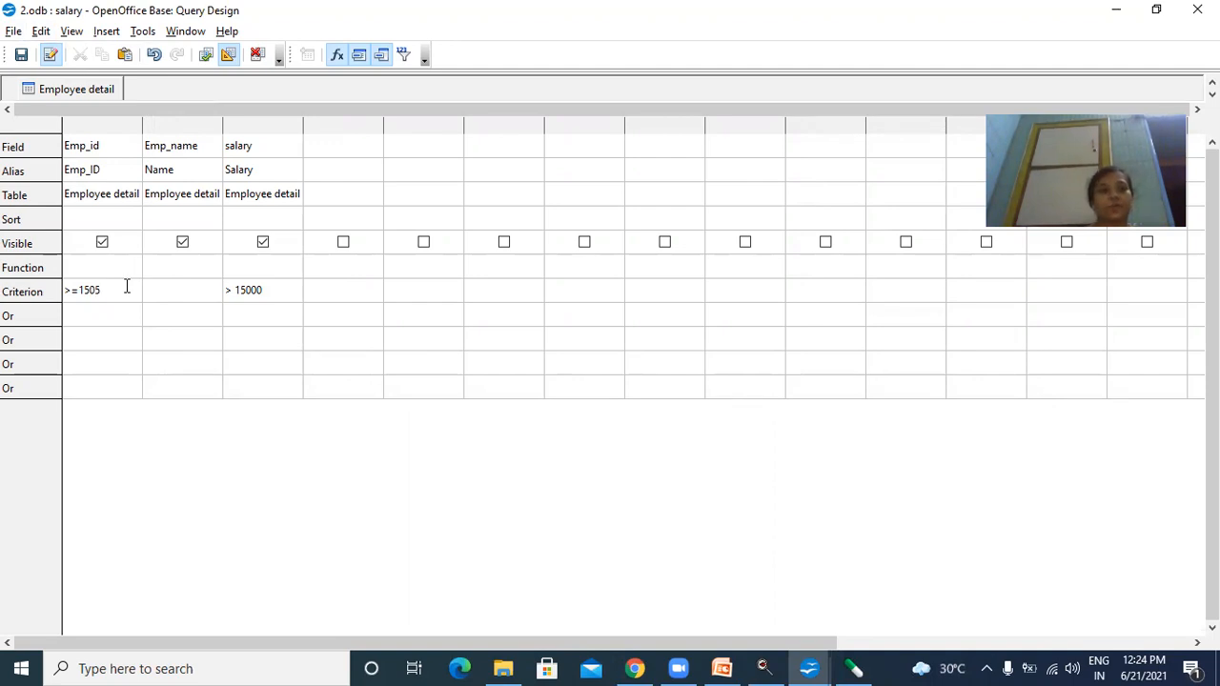
key("Tab")
left_click(23, 57)
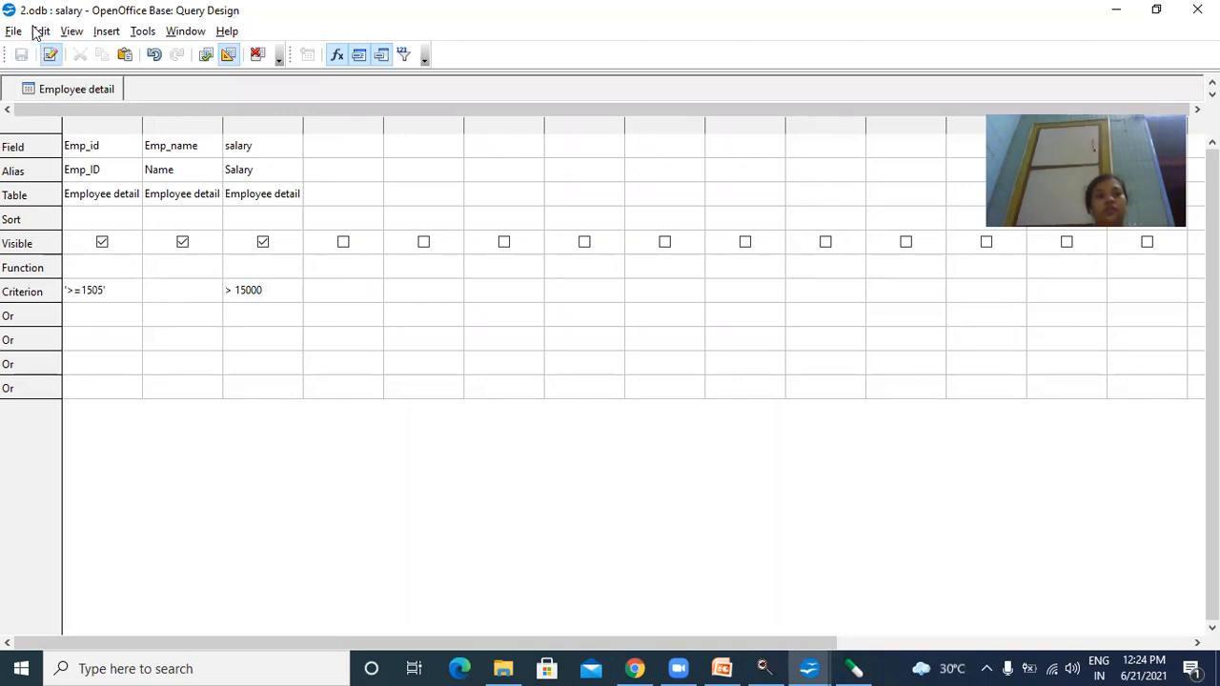
Step: Clear the Emp_id column's criterion, save and rerun the salary query, and close its design window
left_click(36, 31)
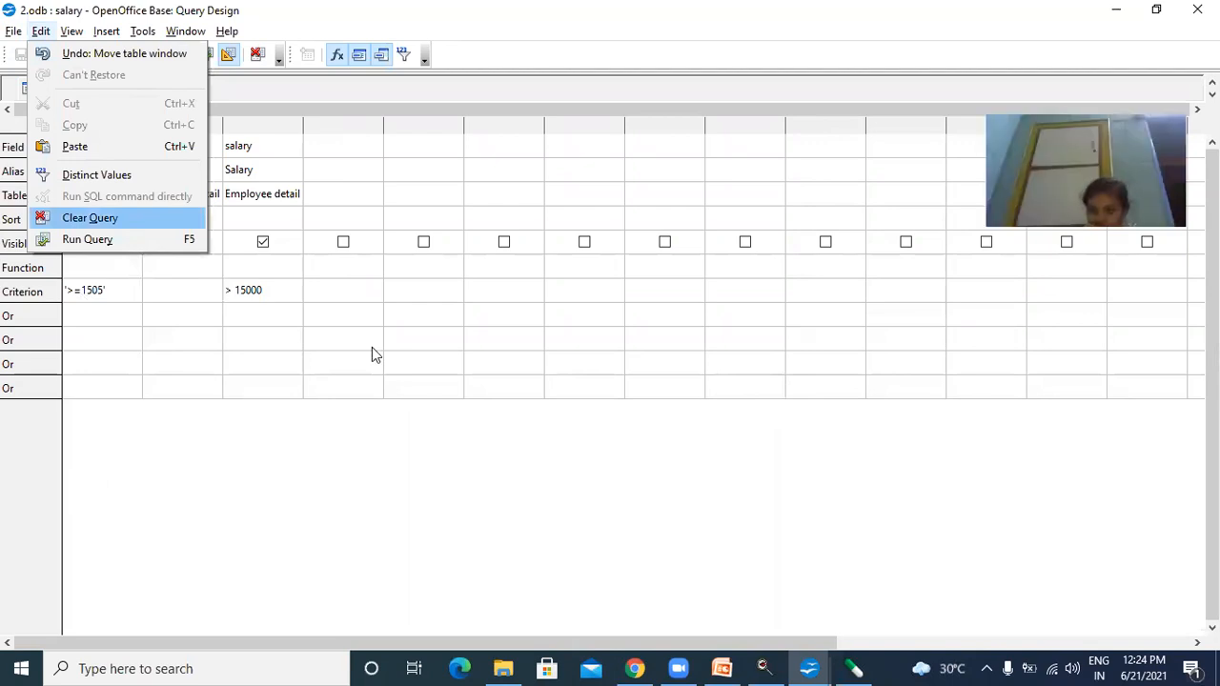
key("F5")
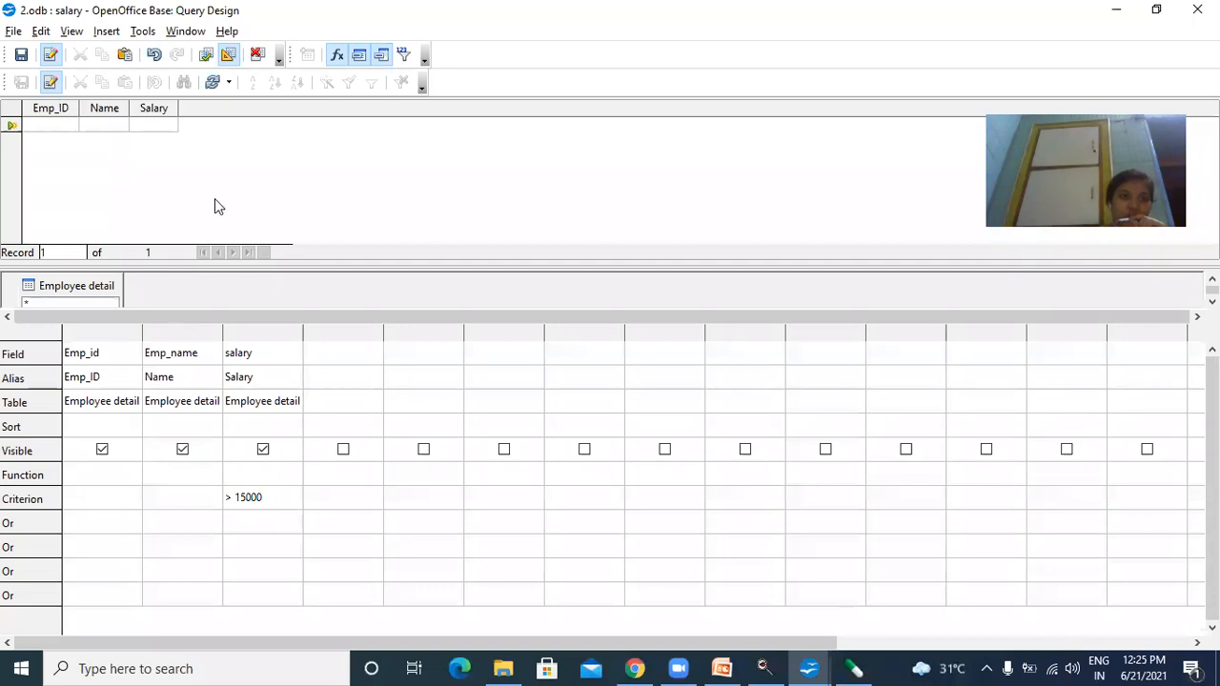
left_click(21, 57)
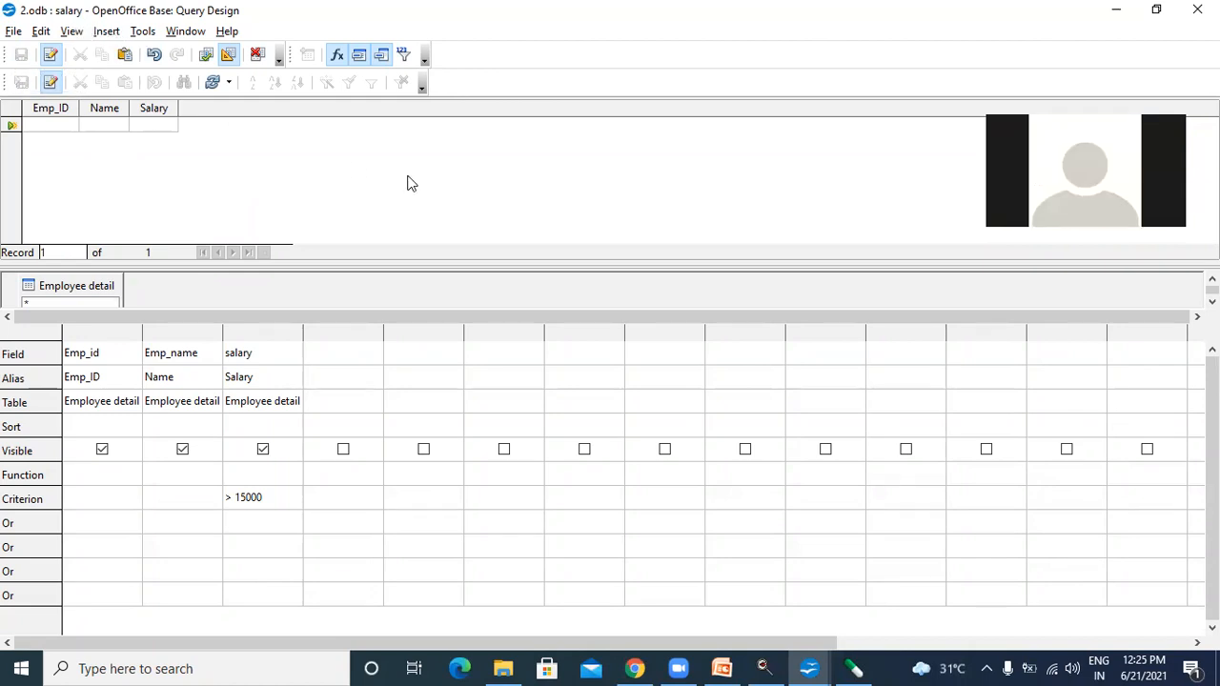
key("F5")
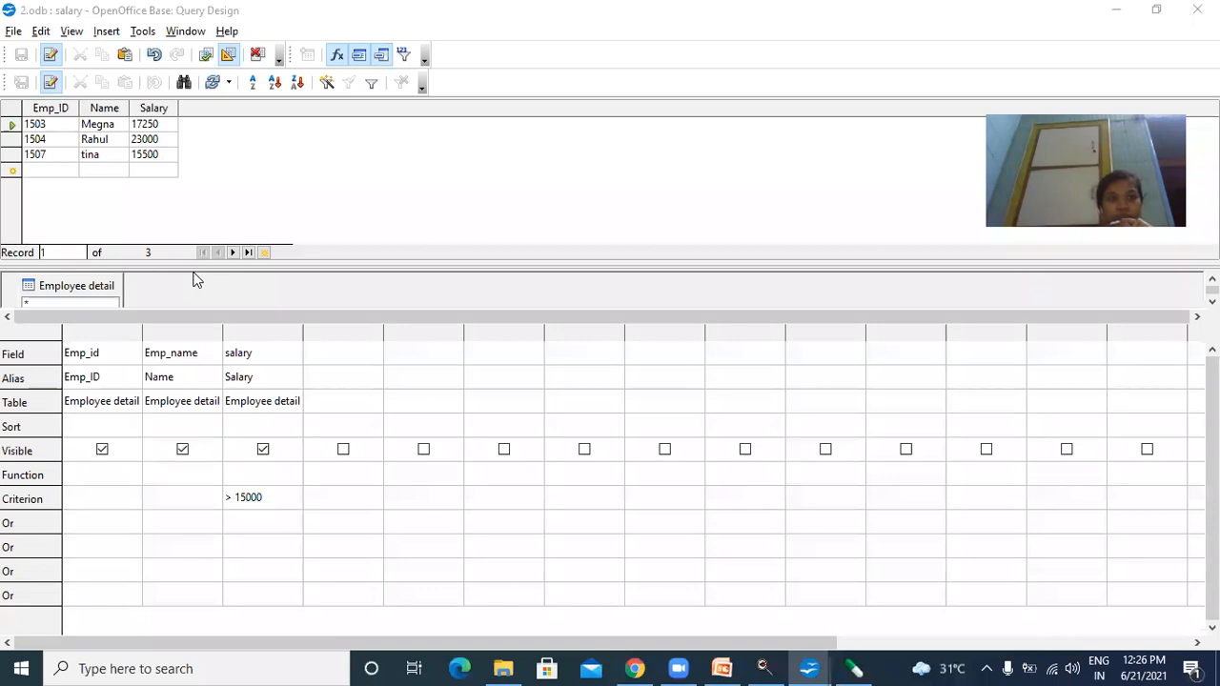
left_click(434, 230)
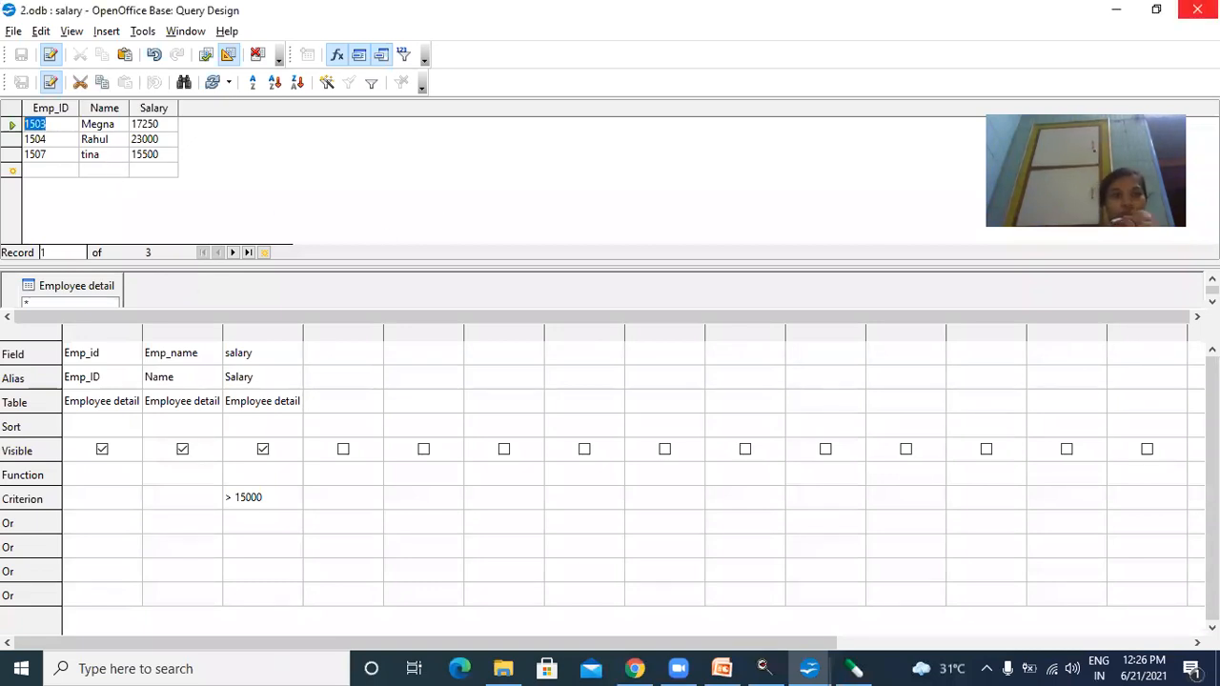
left_click(1196, 9)
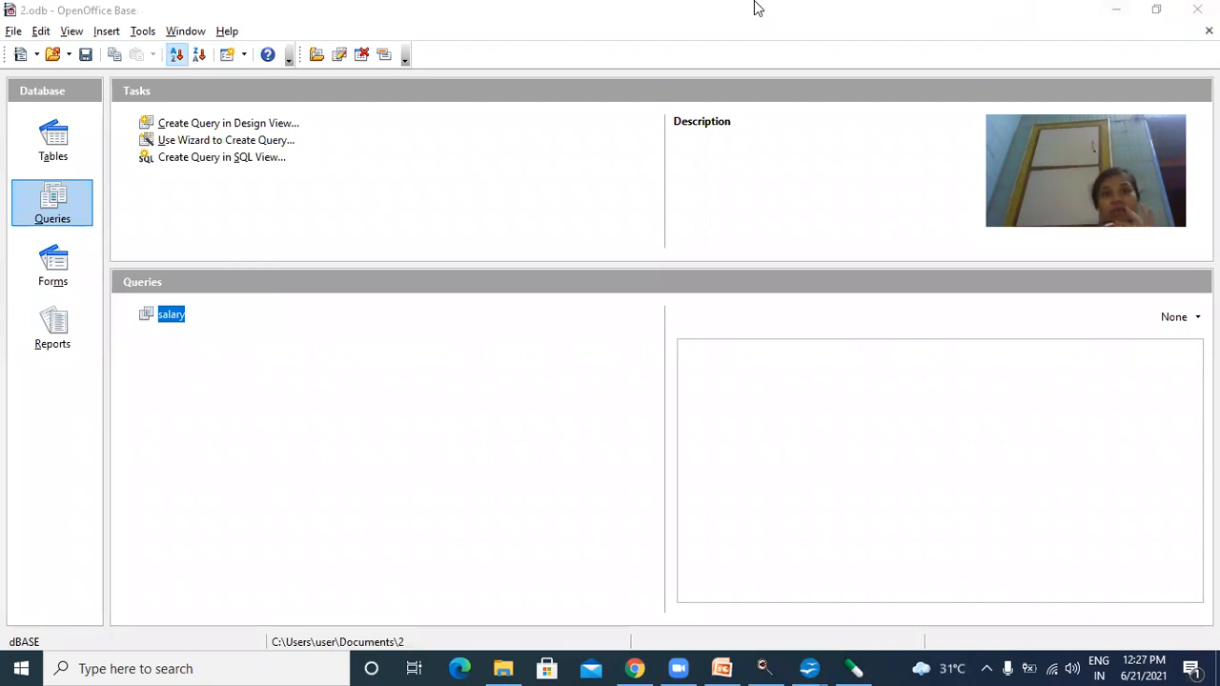
Step: Switch to the CBSE_VIII_Computer_OpenOffice Base presentation in PowerPoint and go to the Forms slide
left_click(688, 26)
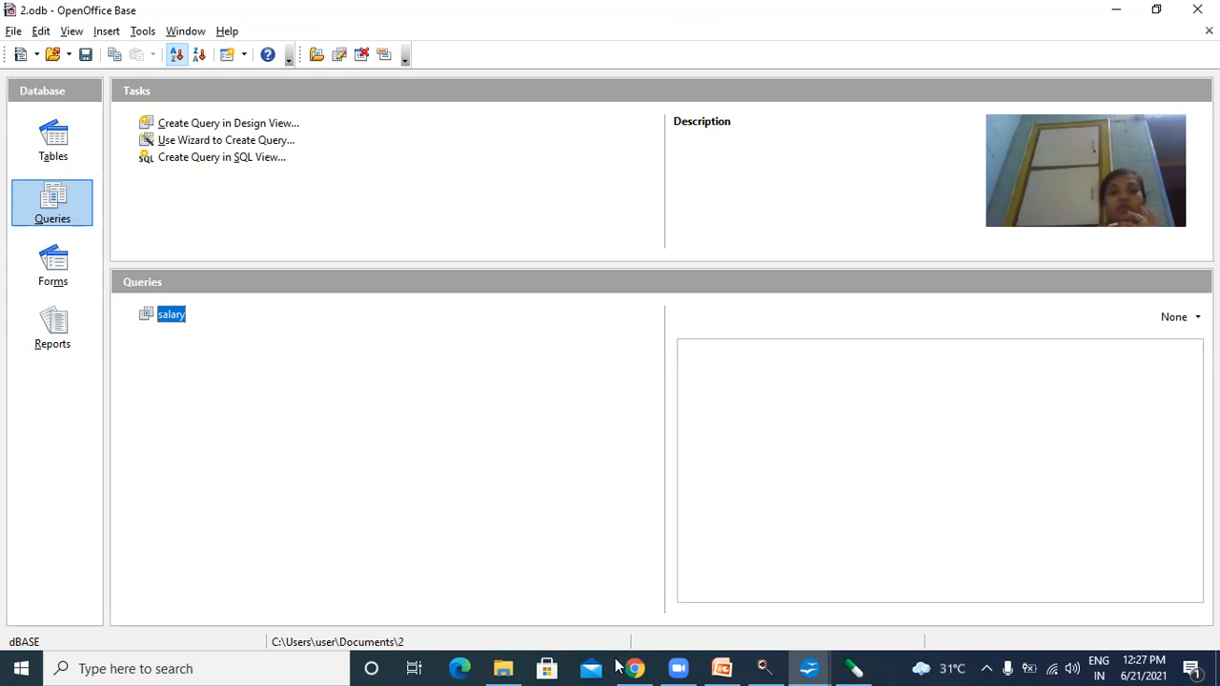
left_click(722, 668)
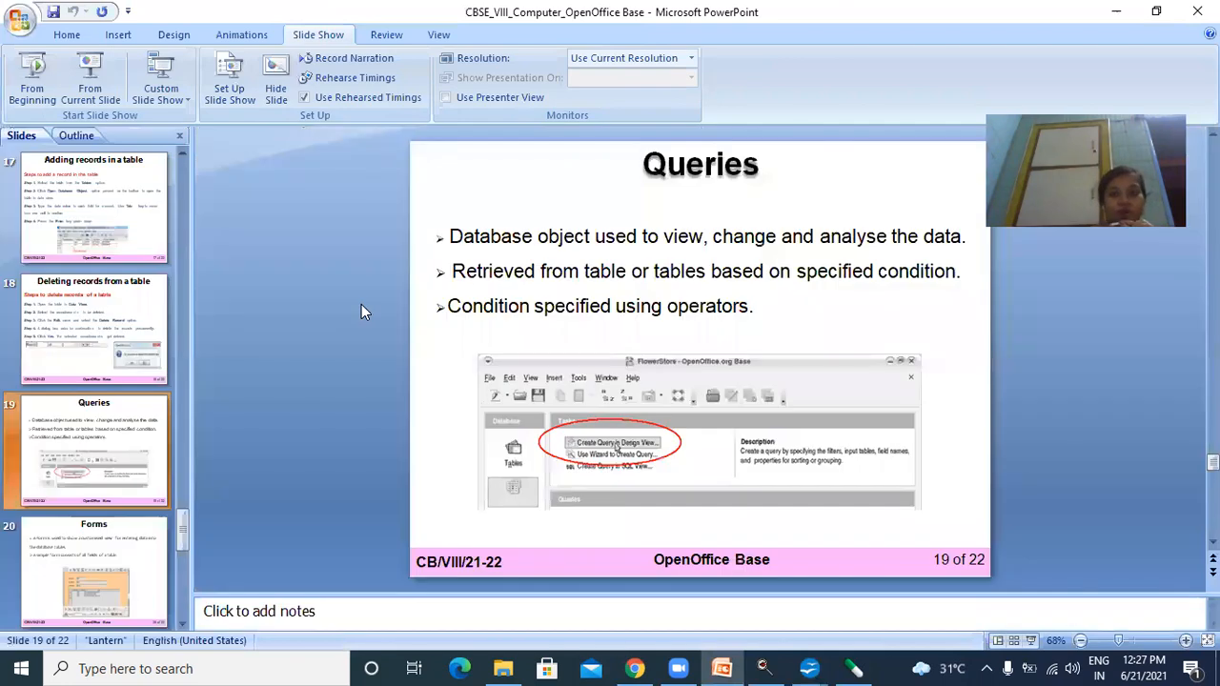
scroll(591, 199, "down", 1)
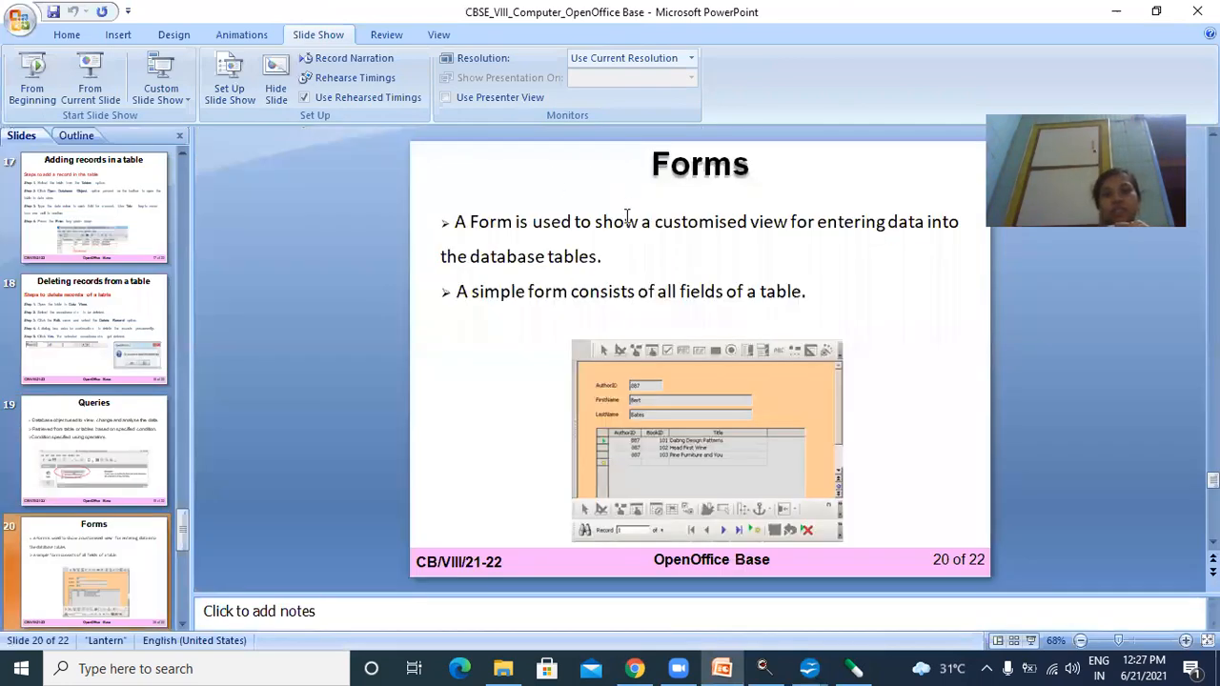